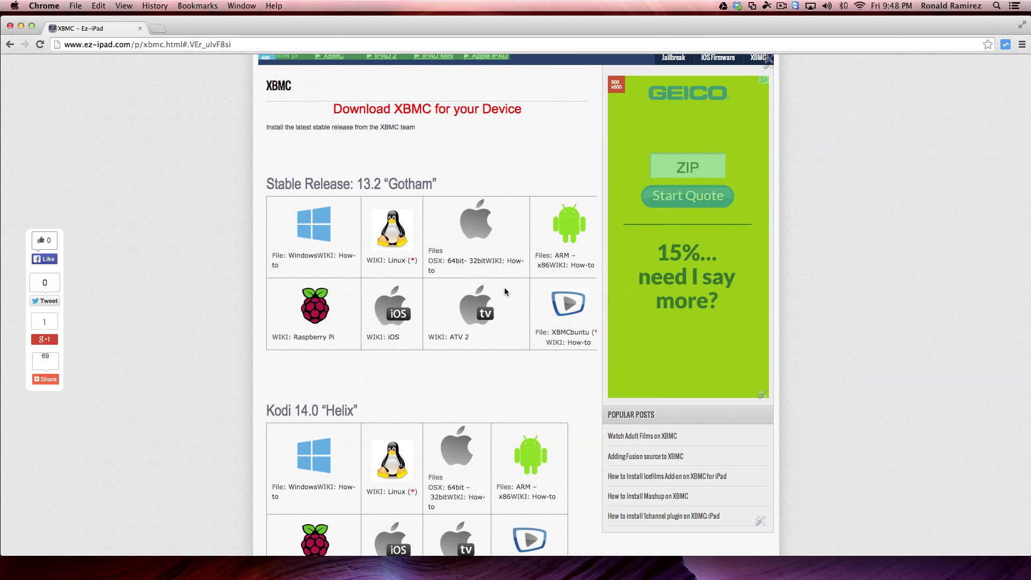
Scroll to the Kodi 14.0 Helix release and open its OSX 32-bit nightly download index
{"action": "scroll", "coordinate": [483, 303], "scroll_direction": "down", "scroll_amount": 2}
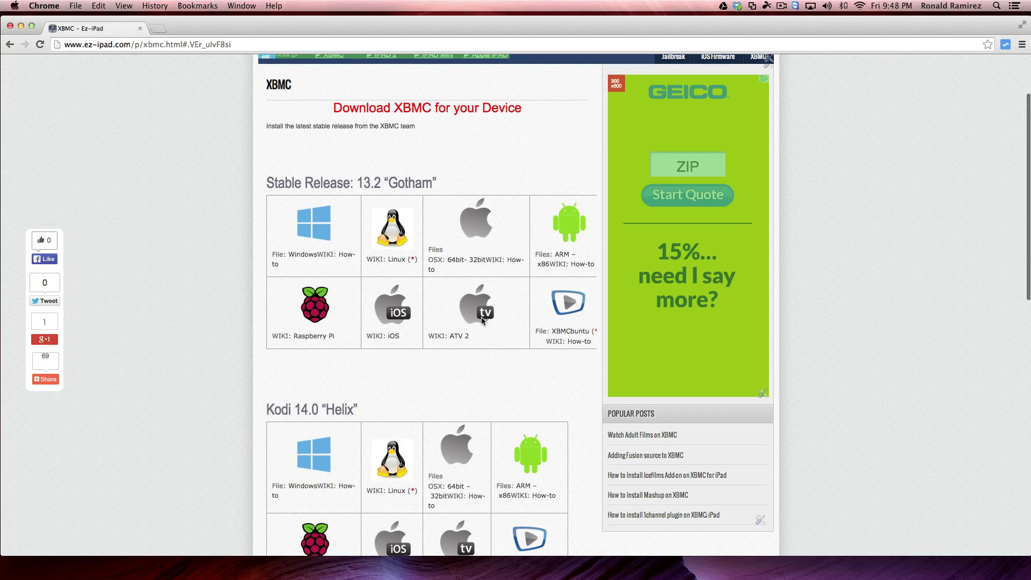
{"action": "left_click_drag", "start_coordinate": [268, 152], "coordinate": [445, 150]}
{"action": "scroll", "coordinate": [413, 320], "scroll_direction": "down", "scroll_amount": 5}
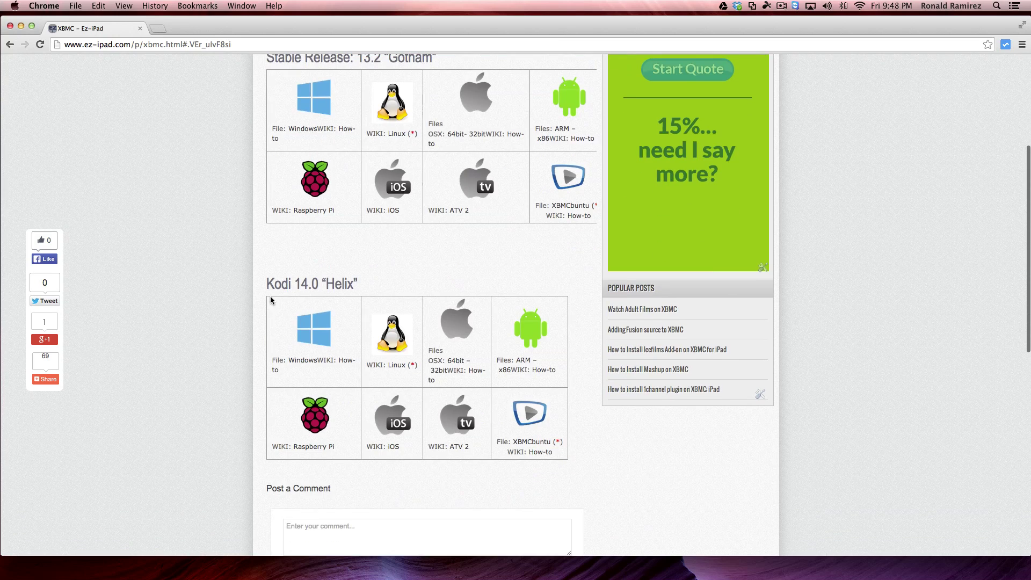
{"action": "left_click_drag", "start_coordinate": [266, 288], "coordinate": [386, 291]}
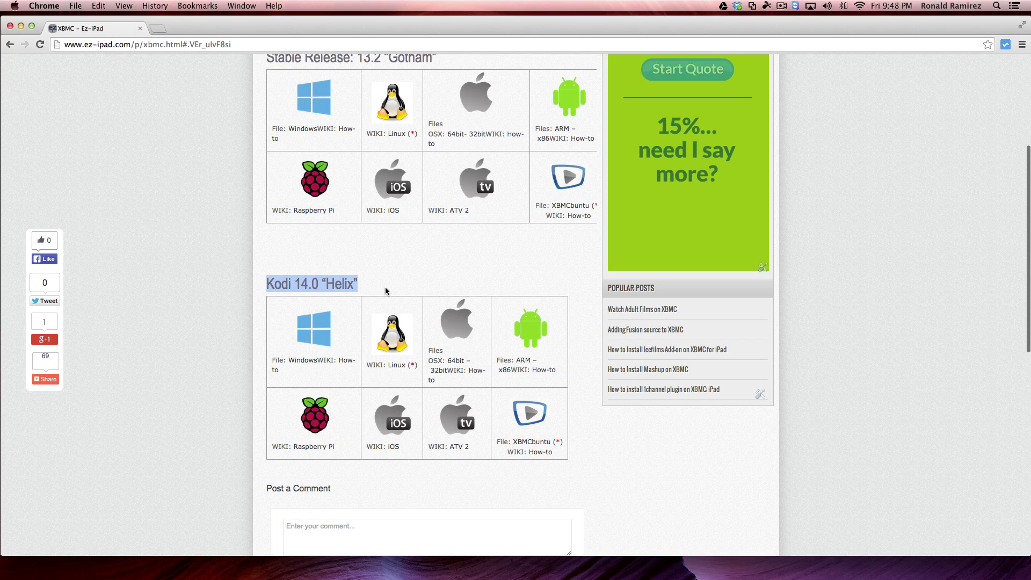
{"action": "left_click", "coordinate": [437, 372]}
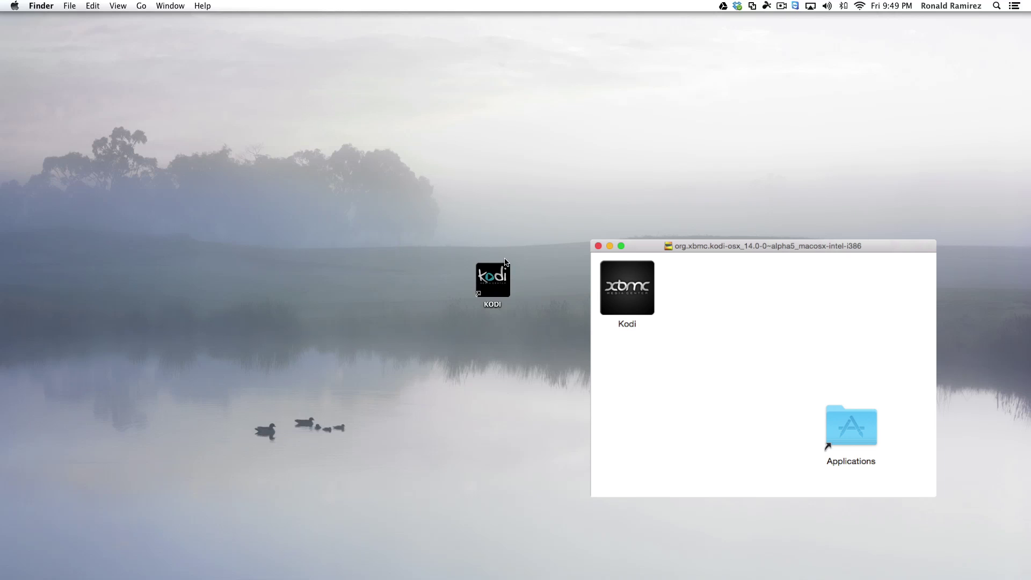
Select the KODI disk icon on the desktop
{"action": "left_click", "coordinate": [481, 287]}
Close the disk image window, launch Kodi, and move the home menu focus to SYSTEM
{"action": "key", "text": "super+w"}
{"action": "double_click", "coordinate": [493, 283]}
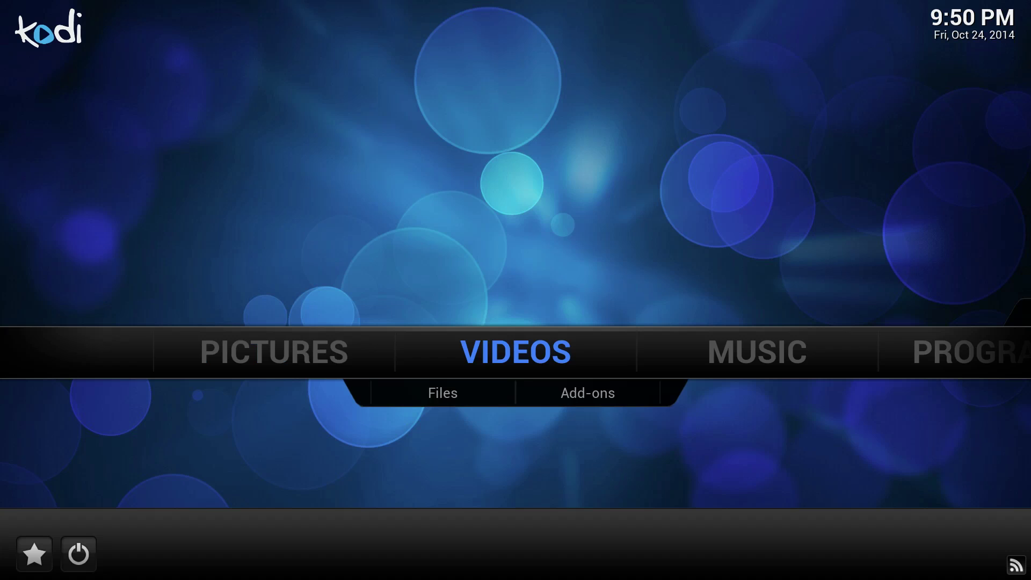
{"action": "key", "text": "Right"}
{"action": "key", "text": "Right"}
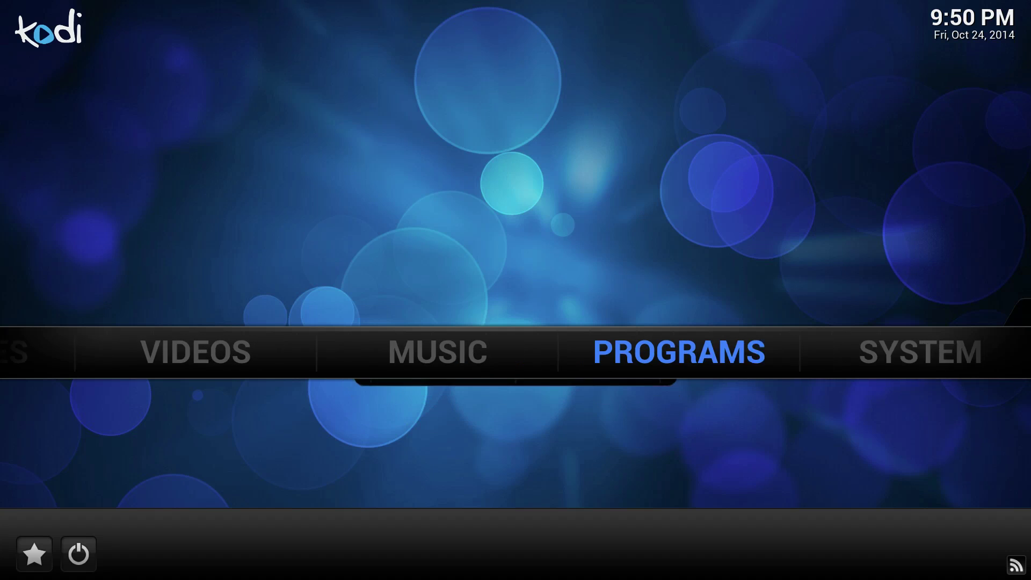
{"action": "key", "text": "Down"}
{"action": "key", "text": "Up"}
{"action": "key", "text": "Right"}
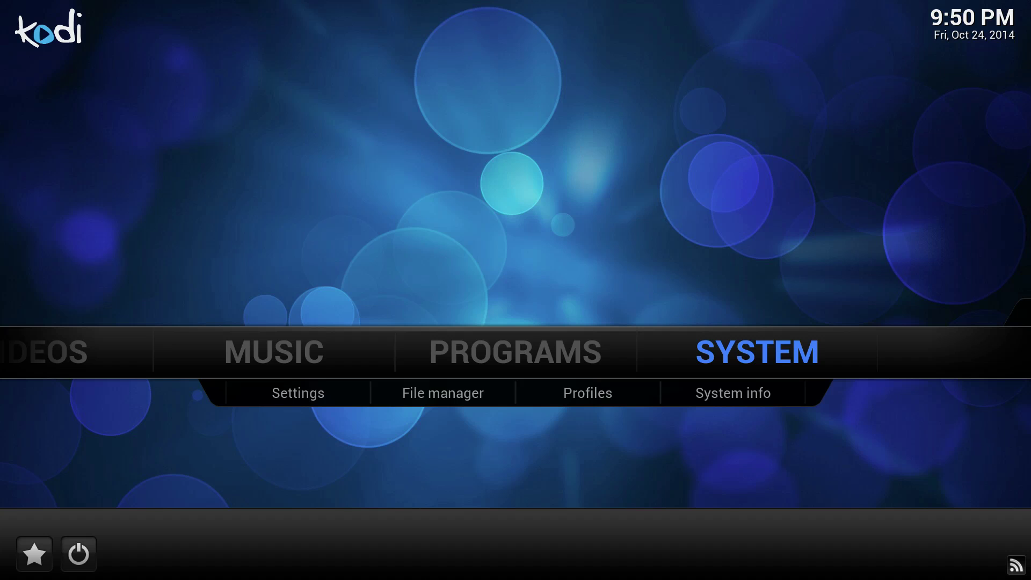
Open the File manager from SYSTEM and move down to Add source in pane A
{"action": "key", "text": "Down"}
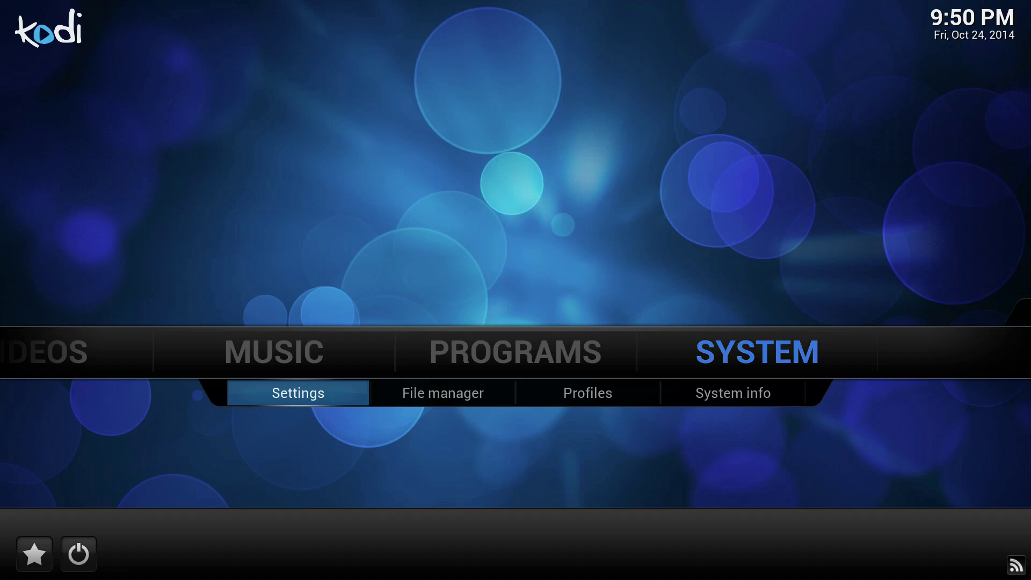
{"action": "key", "text": "Right"}
{"action": "key", "text": "Return"}
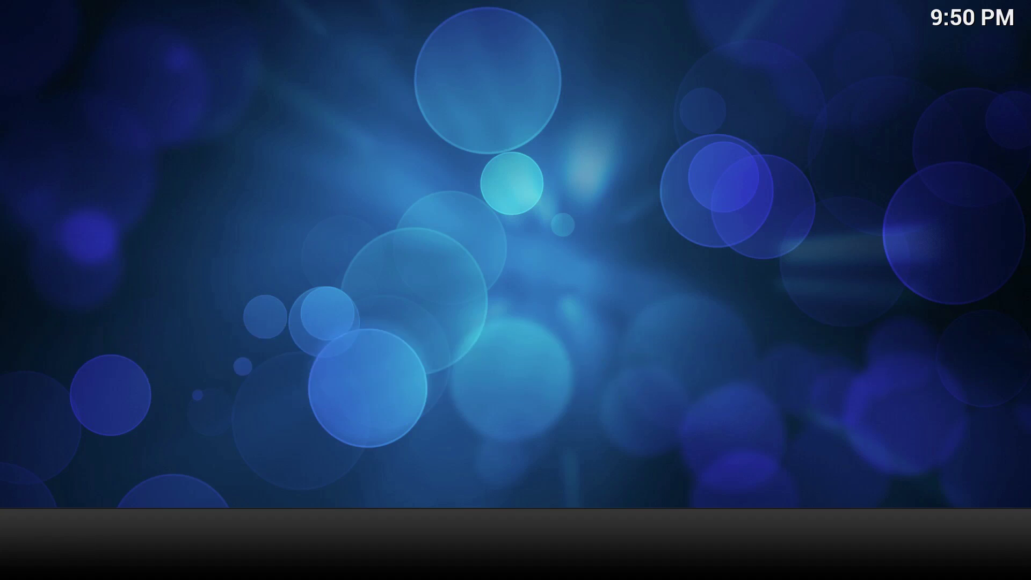
{"action": "key", "text": "Down"}
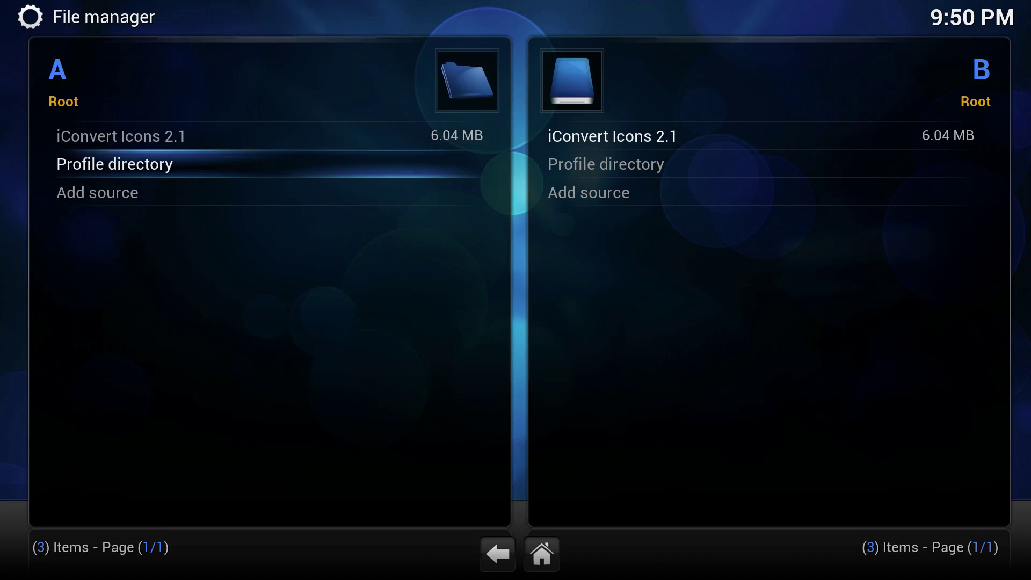
{"action": "key", "text": "Down"}
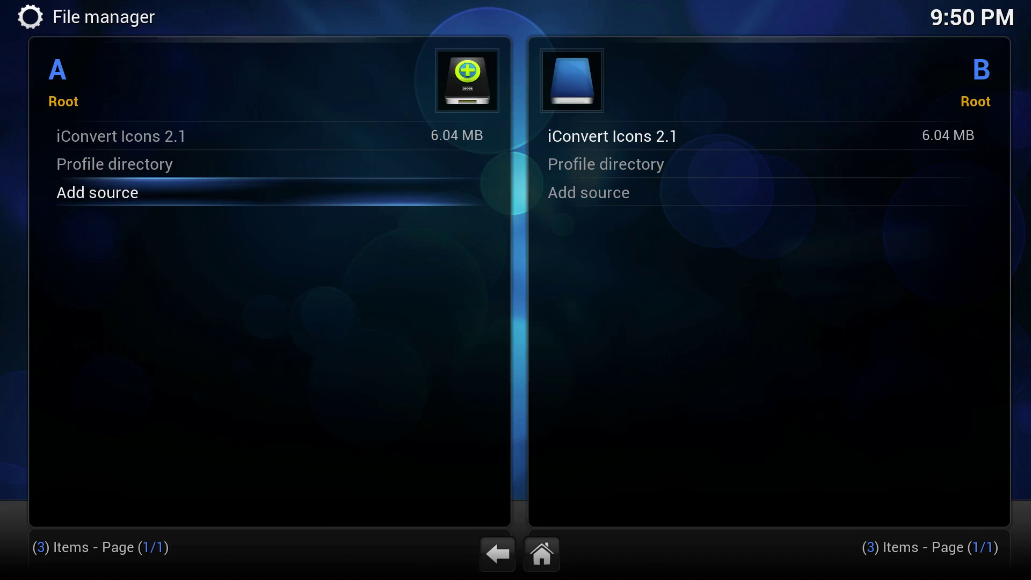
{"action": "key", "text": "Return"}
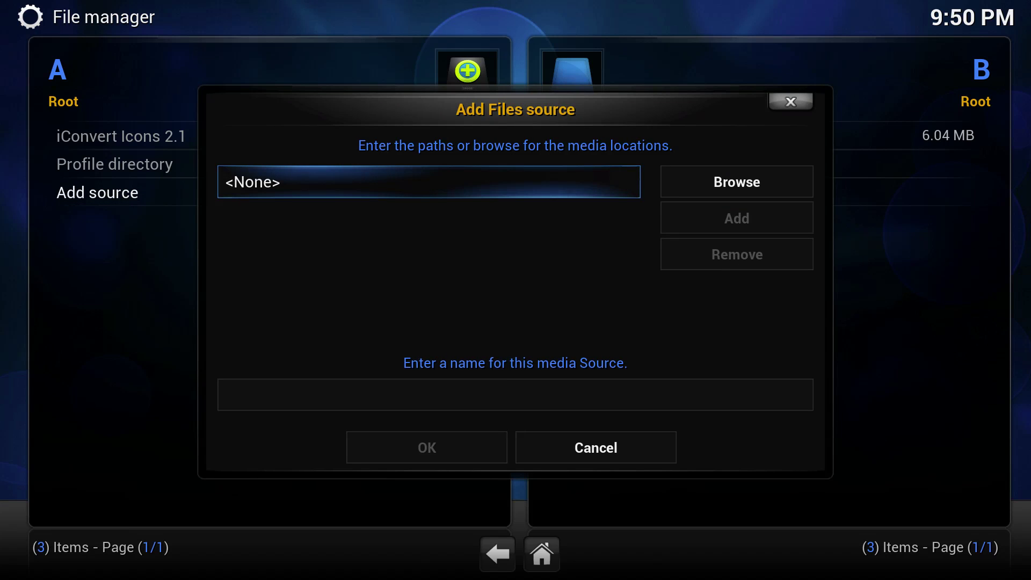
{"action": "key", "text": "Return"}
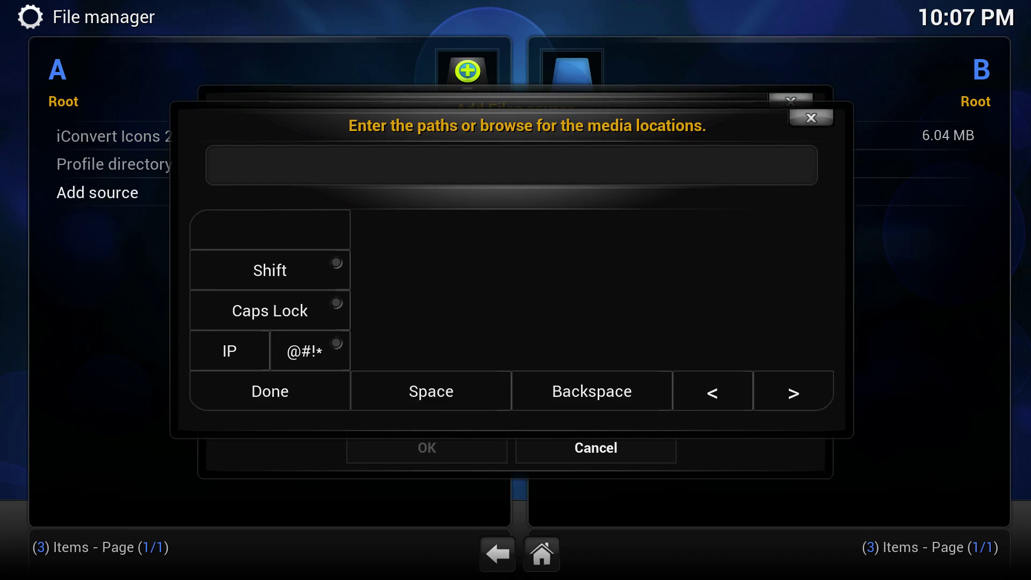
{"action": "type", "text": "http:"}
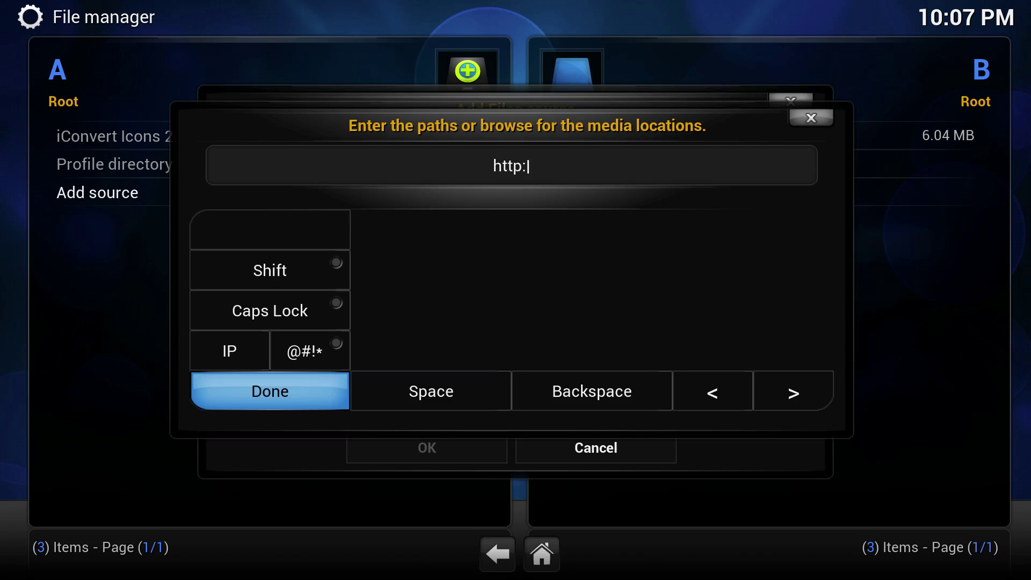
{"action": "type", "text": "//instal"}
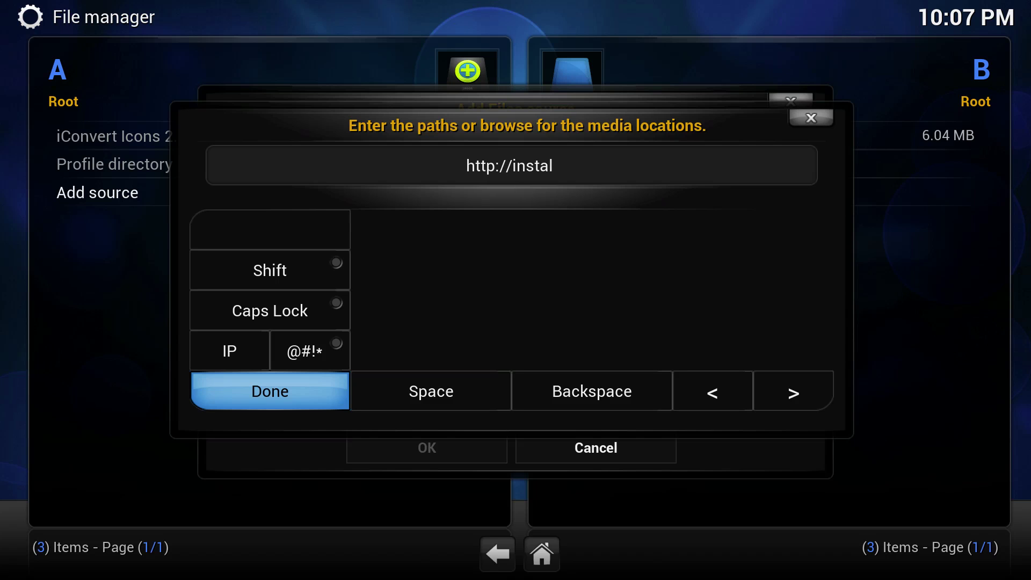
{"action": "type", "text": "l"}
{"action": "type", "text": ".mash"}
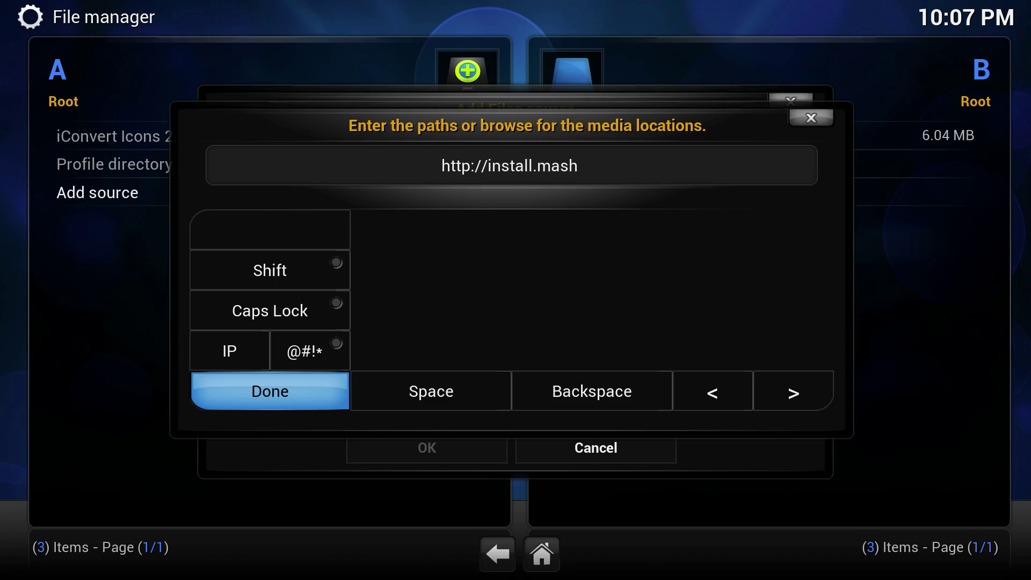
{"action": "type", "text": "upxb"}
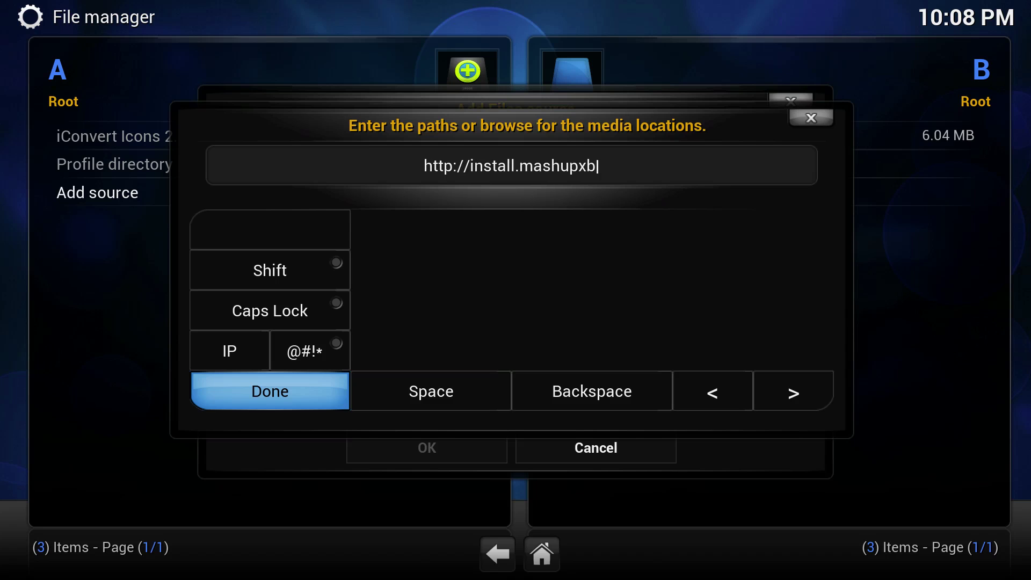
{"action": "type", "text": "mc.com/"}
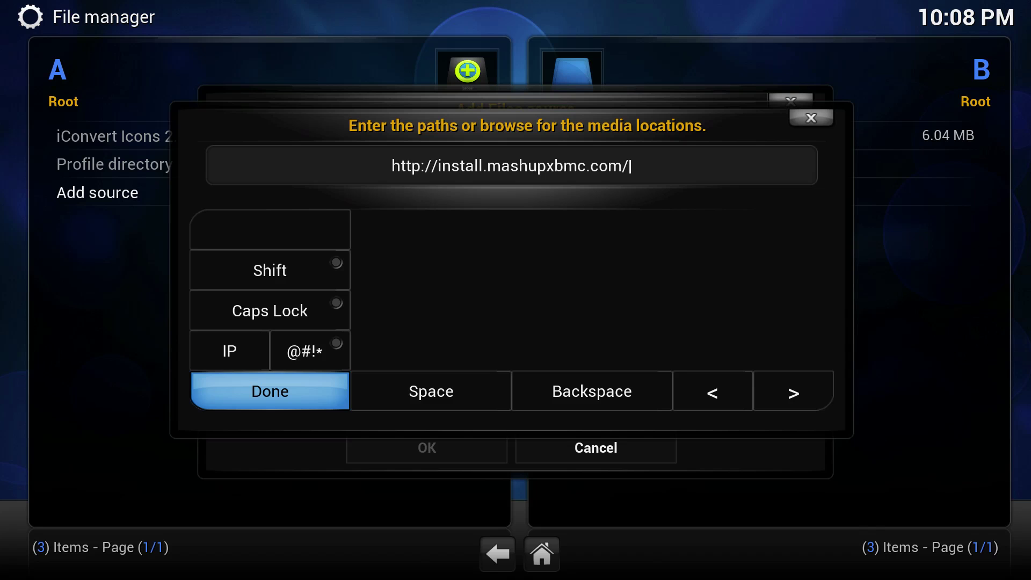
{"action": "key", "text": "Return"}
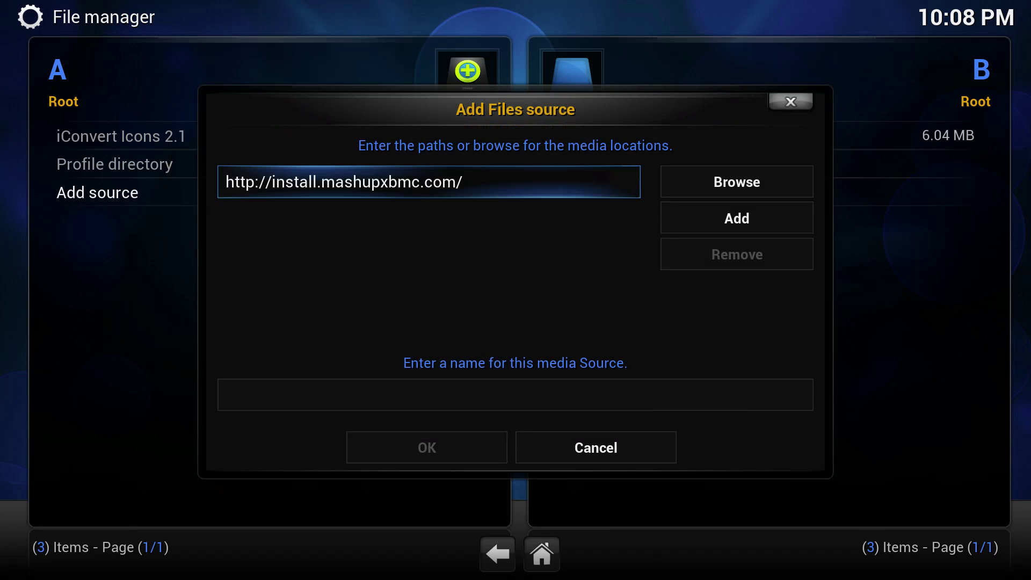
{"action": "left_click", "coordinate": [515, 395]}
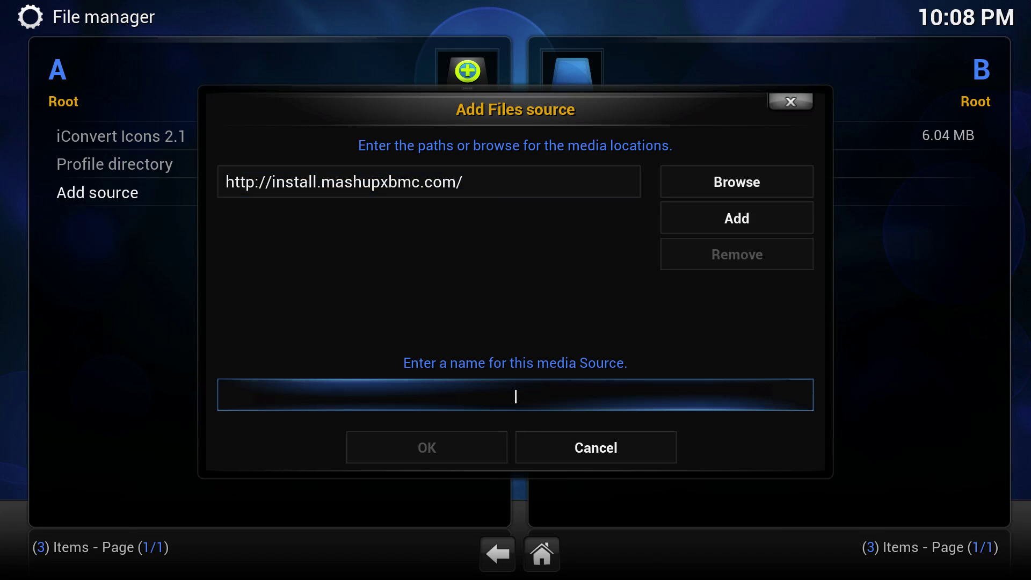
Name the source Mashup and save it
{"action": "key", "text": "Return"}
{"action": "type", "text": "Mashup"}
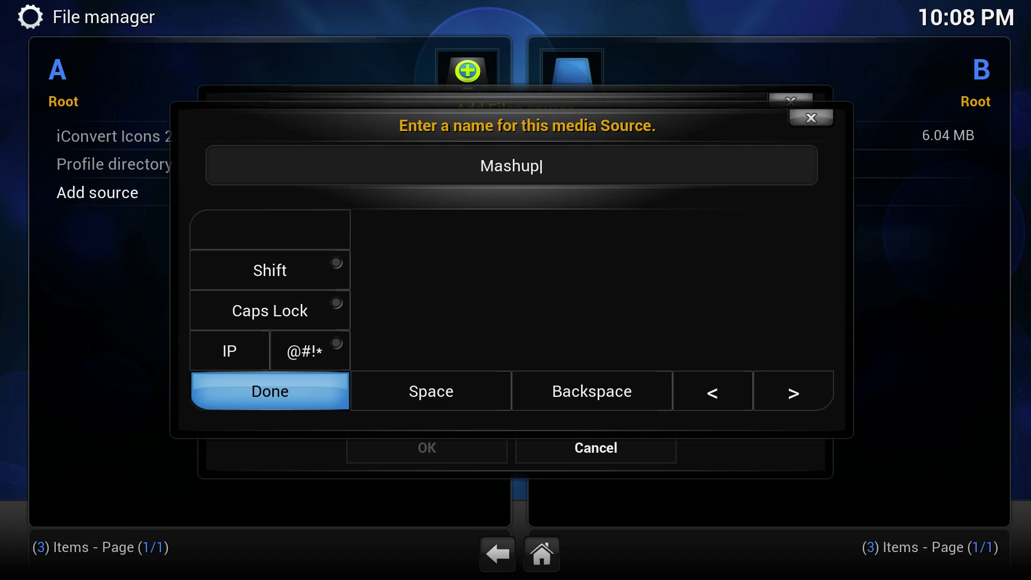
{"action": "key", "text": "Return"}
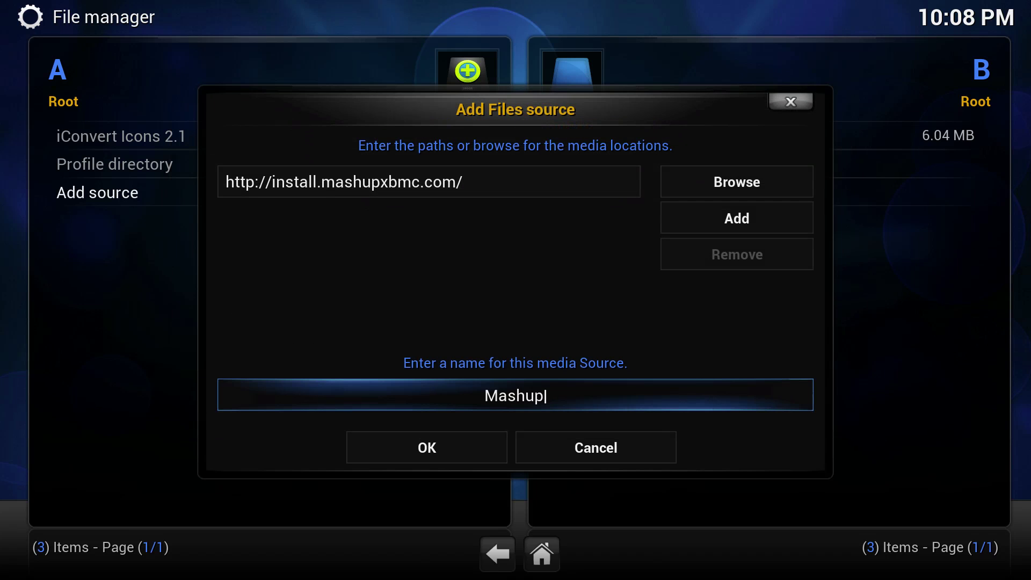
{"action": "key", "text": "Down"}
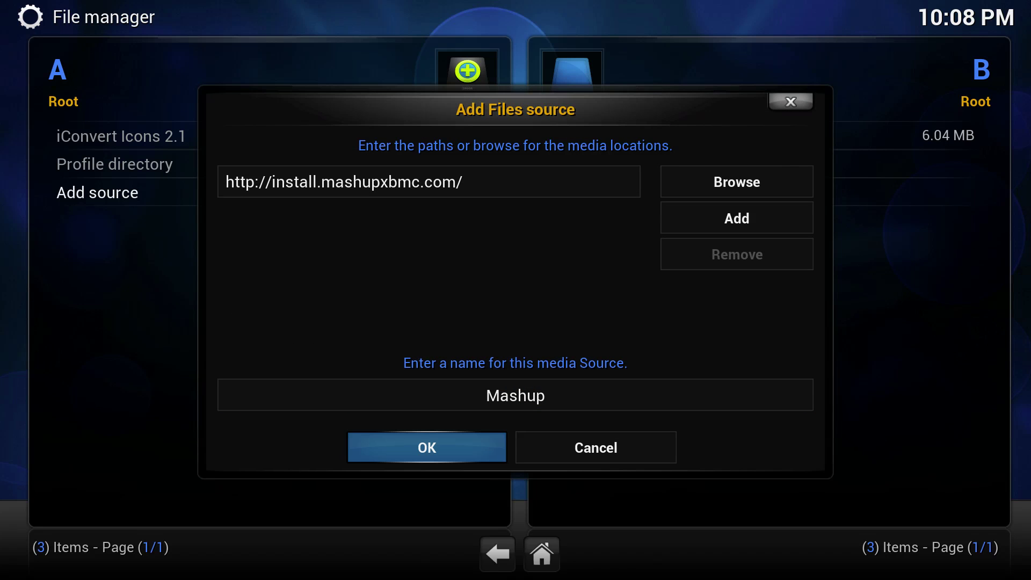
{"action": "key", "text": "Return"}
{"action": "key", "text": "Return"}
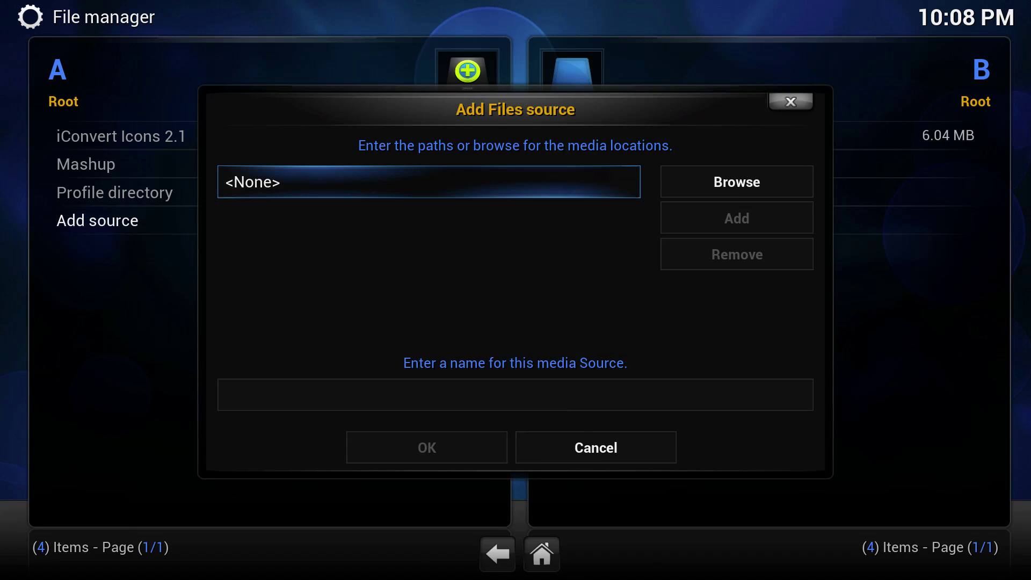
{"action": "key", "text": "Return"}
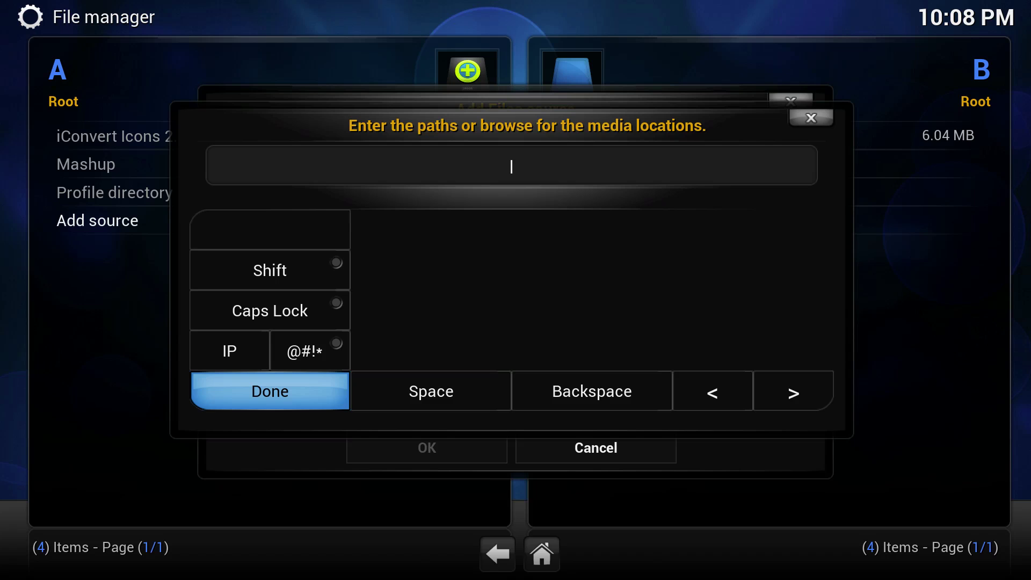
{"action": "type", "text": "http://fusio"}
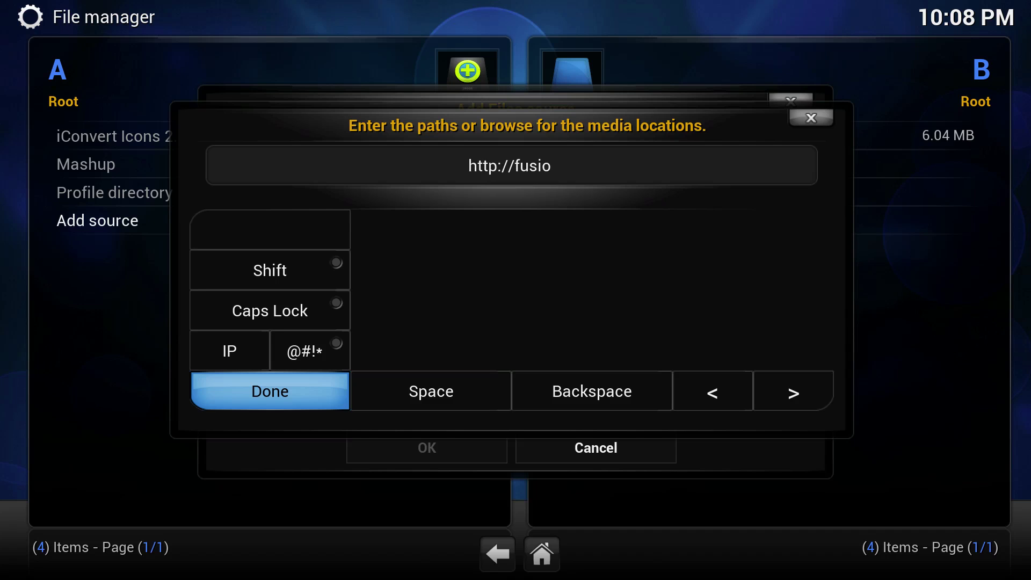
{"action": "type", "text": "n."}
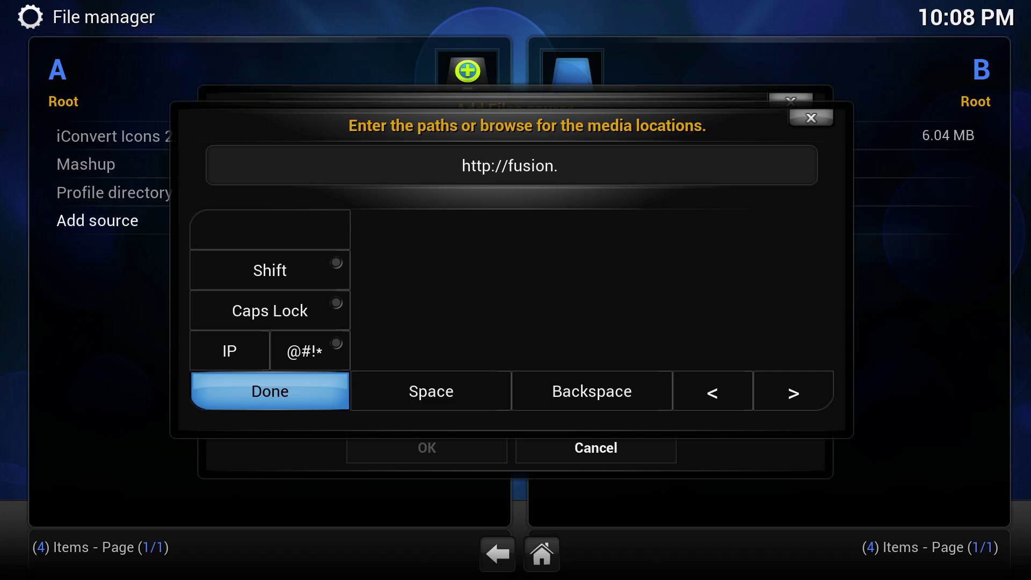
{"action": "type", "text": "xbmc."}
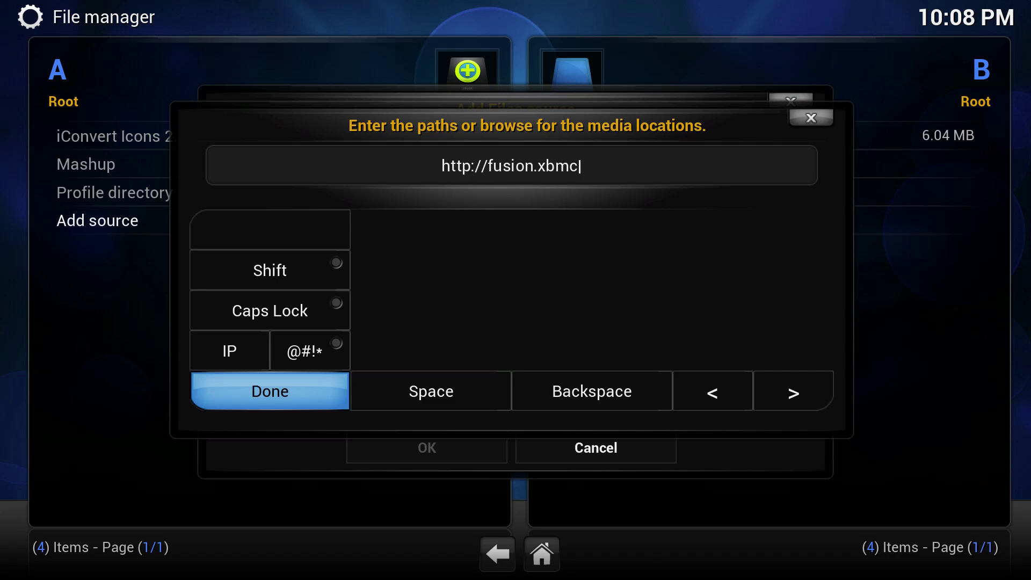
{"action": "key", "text": "BackSpace"}
{"action": "key", "text": "BackSpace"}
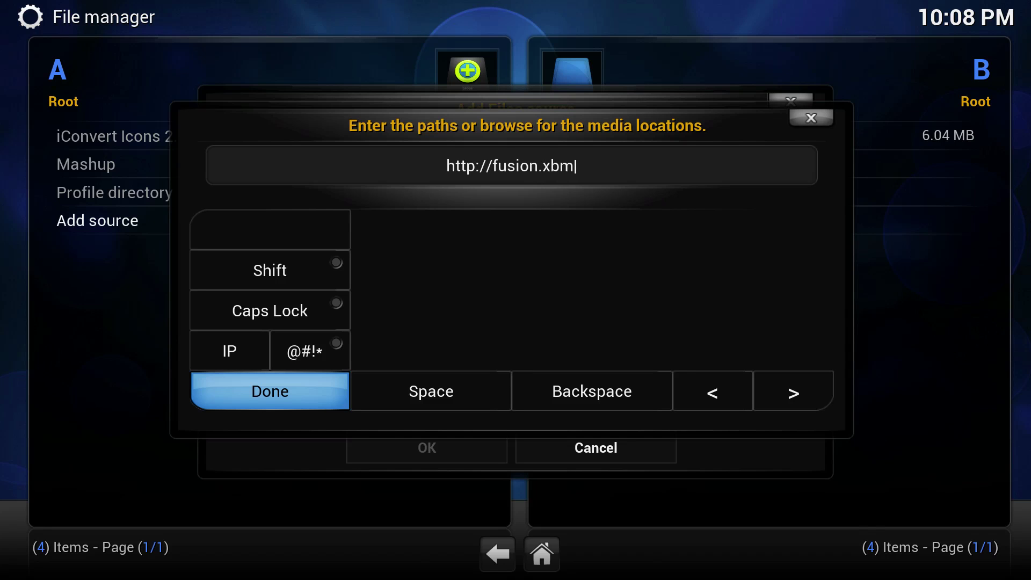
{"action": "type", "text": "chub"}
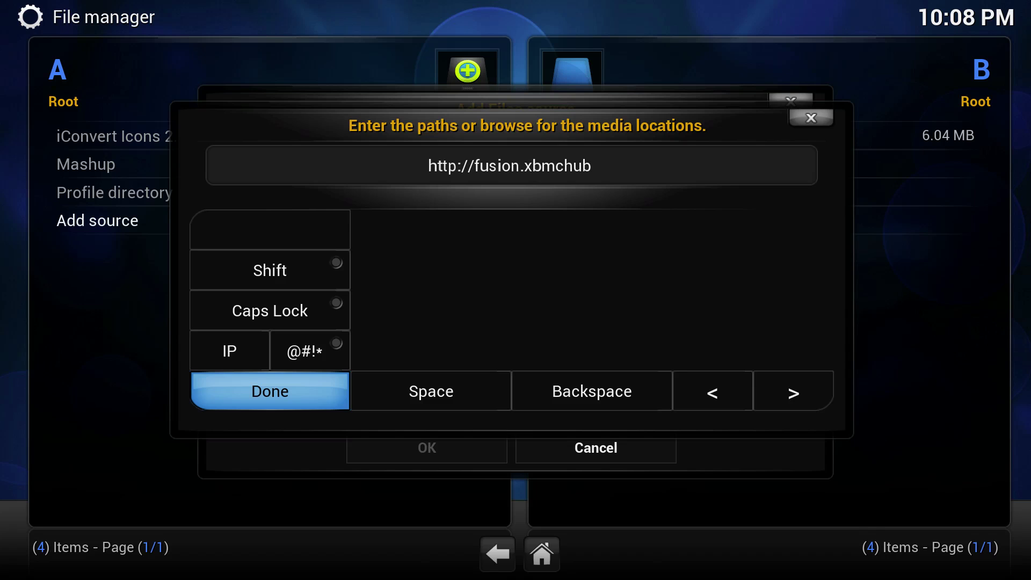
{"action": "type", "text": ".com"}
{"action": "key", "text": "Return"}
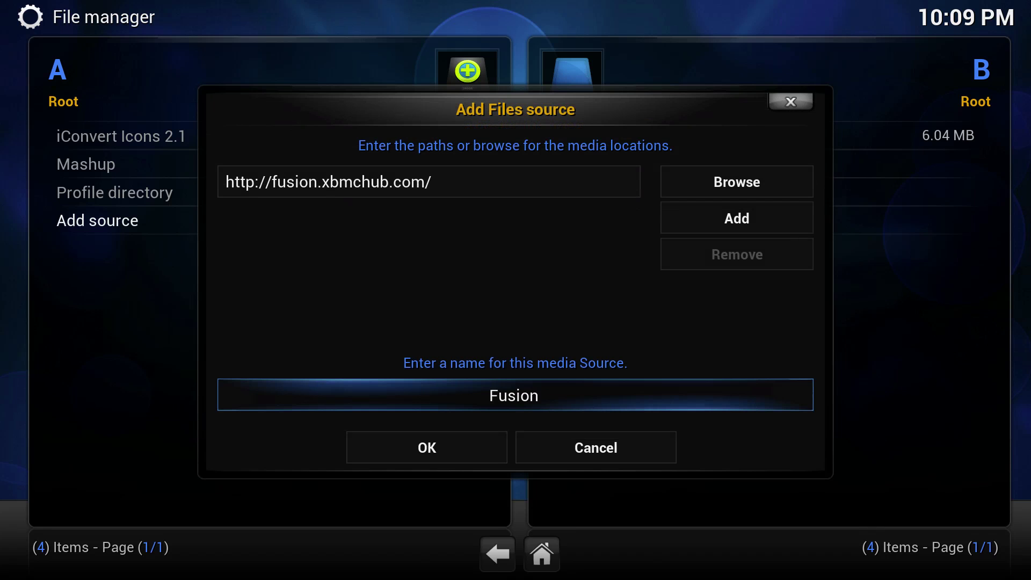
{"action": "key", "text": "Down"}
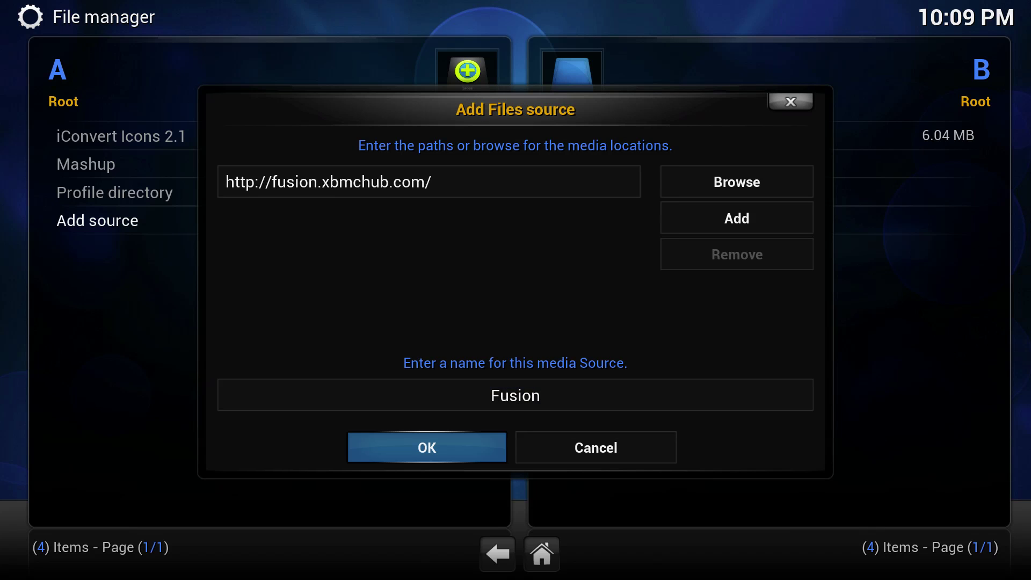
{"action": "key", "text": "Return"}
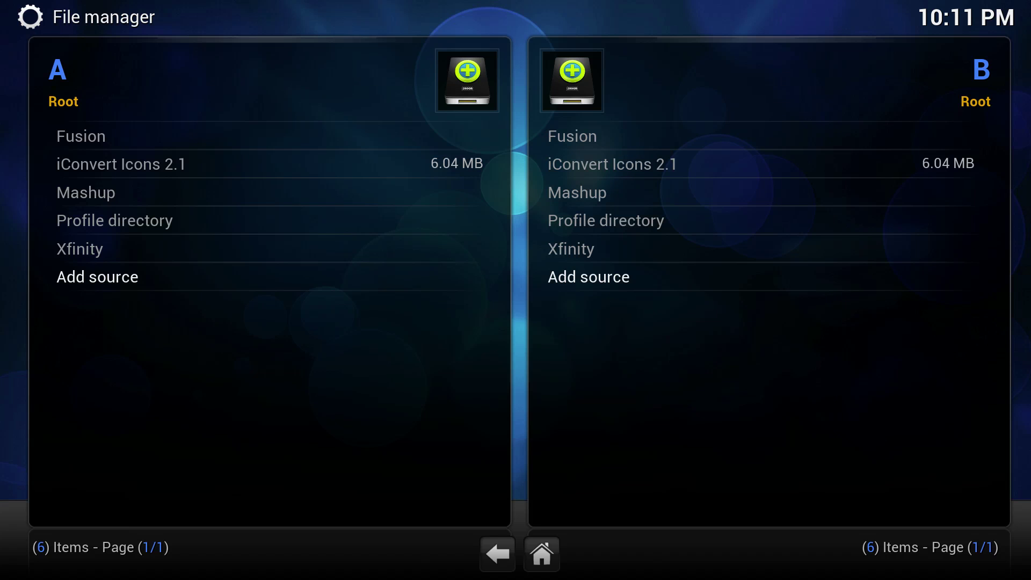
Return to the home screen and open Kodi's Settings from the SYSTEM menu
{"action": "key", "text": "Escape"}
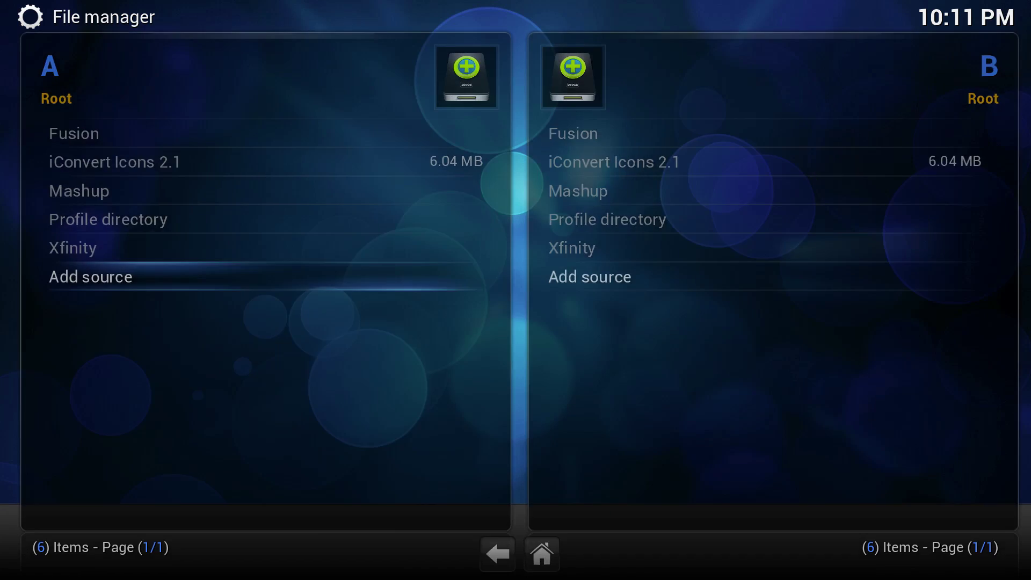
{"action": "key", "text": "Down"}
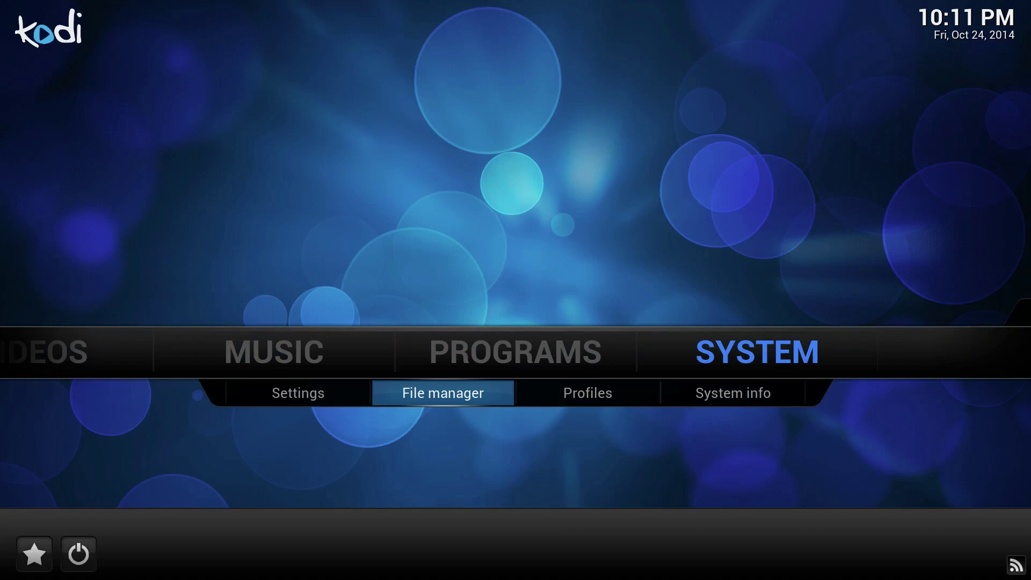
{"action": "key", "text": "Left"}
{"action": "key", "text": "Right"}
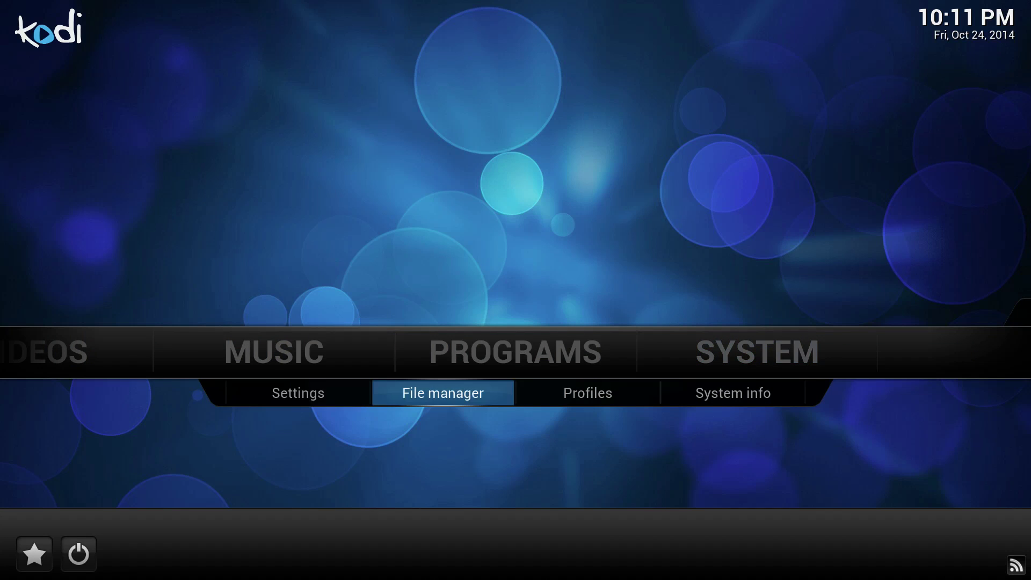
{"action": "key", "text": "Left"}
{"action": "key", "text": "Return"}
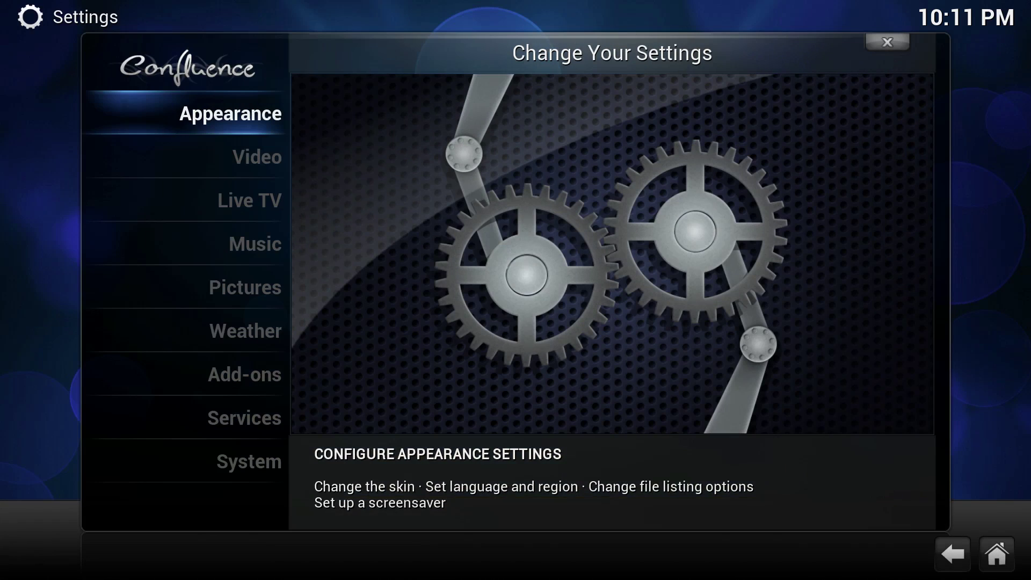
Go to Add-ons > Install from zip file and open the Mashup source
{"action": "key", "text": "Down"}
{"action": "key", "text": "Down"}
{"action": "key", "text": "Down"}
{"action": "key", "text": "Down"}
{"action": "key", "text": "Down"}
{"action": "key", "text": "Down"}
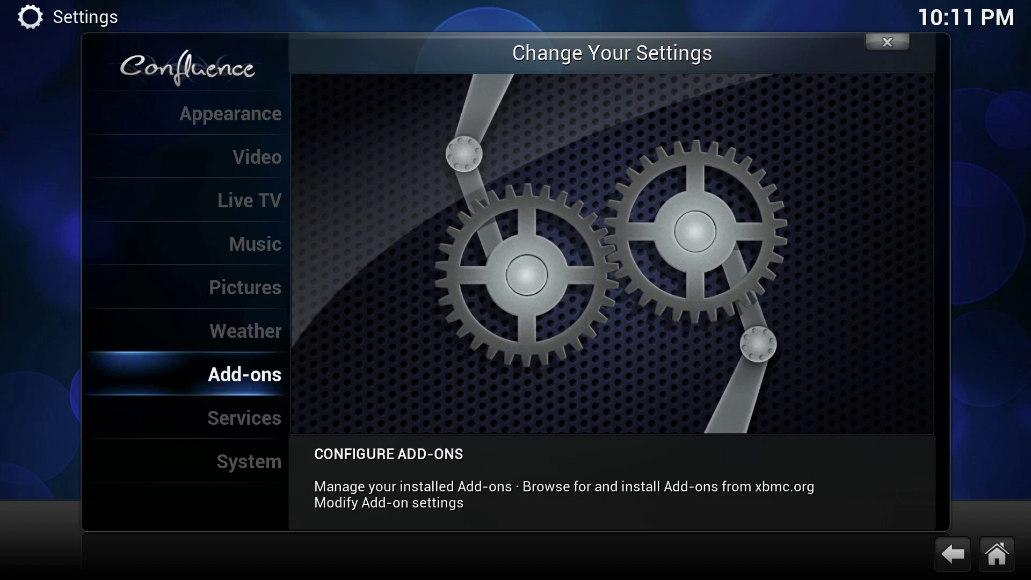
{"action": "key", "text": "Escape"}
{"action": "key", "text": "Down"}
{"action": "key", "text": "Down"}
{"action": "key", "text": "Down"}
{"action": "key", "text": "Down"}
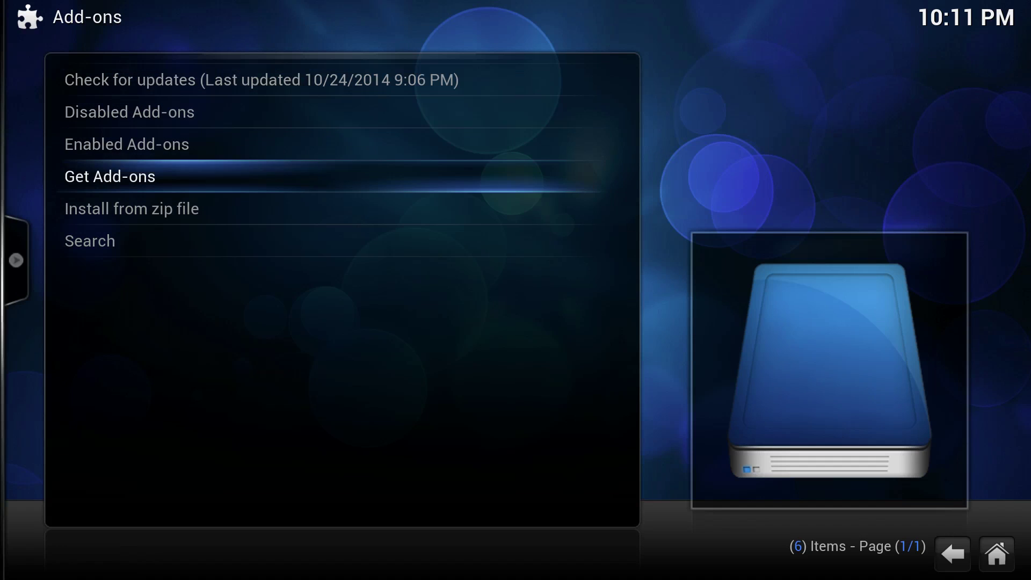
{"action": "key", "text": "Return"}
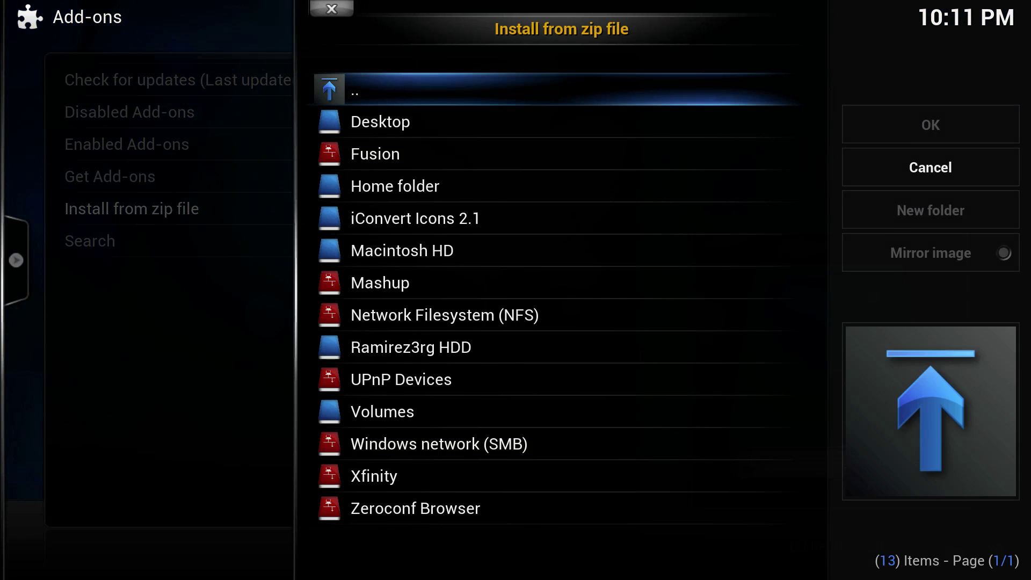
{"action": "key", "text": "Down"}
{"action": "key", "text": "Down"}
{"action": "key", "text": "Down"}
{"action": "key", "text": "Down"}
{"action": "key", "text": "Down"}
{"action": "key", "text": "Down"}
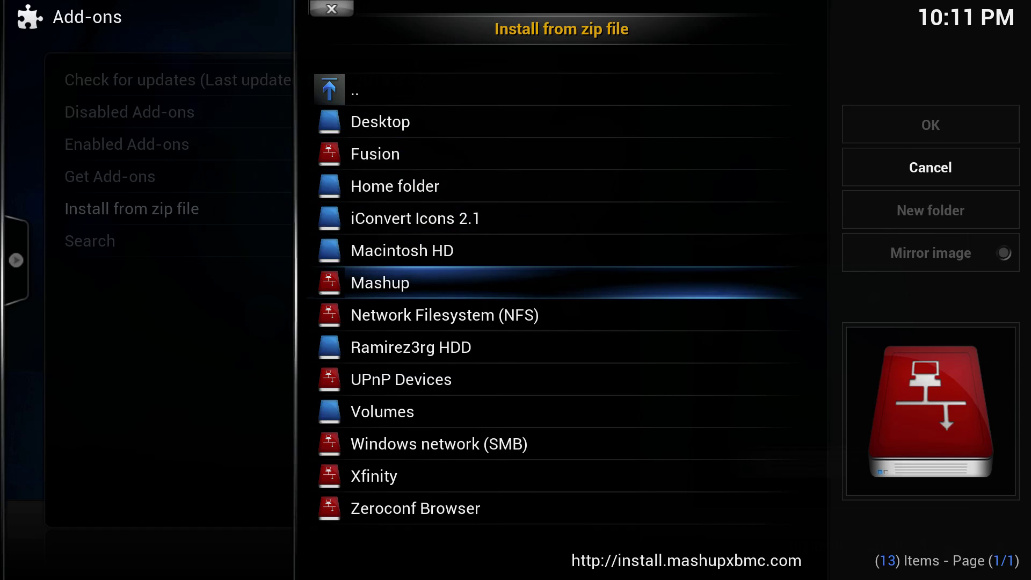
{"action": "key", "text": "Return"}
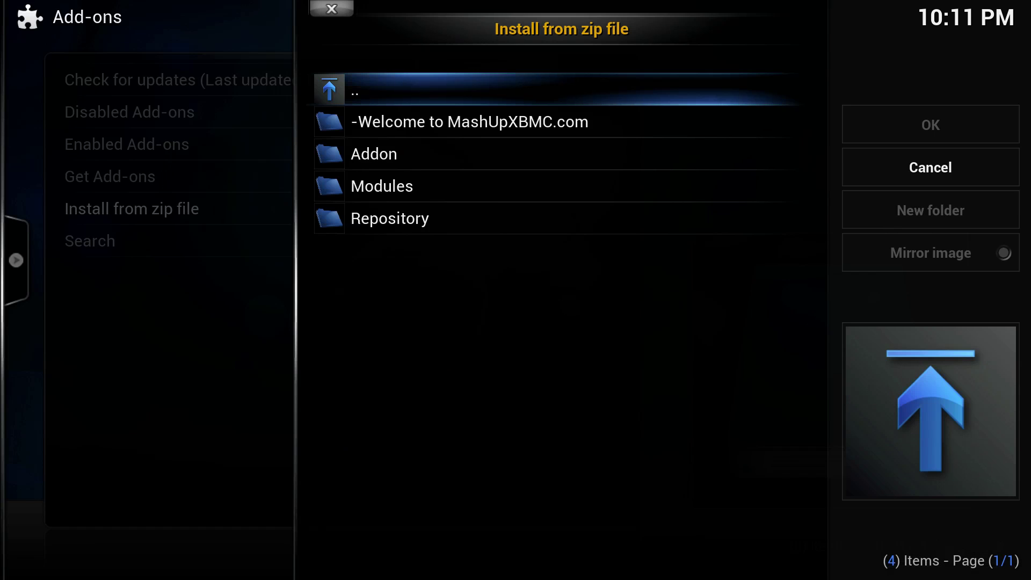
Open the Repository folder and install MashUp_RepoB-1.9.zip
{"action": "key", "text": "Down"}
{"action": "key", "text": "Down"}
{"action": "key", "text": "Down"}
{"action": "key", "text": "Down"}
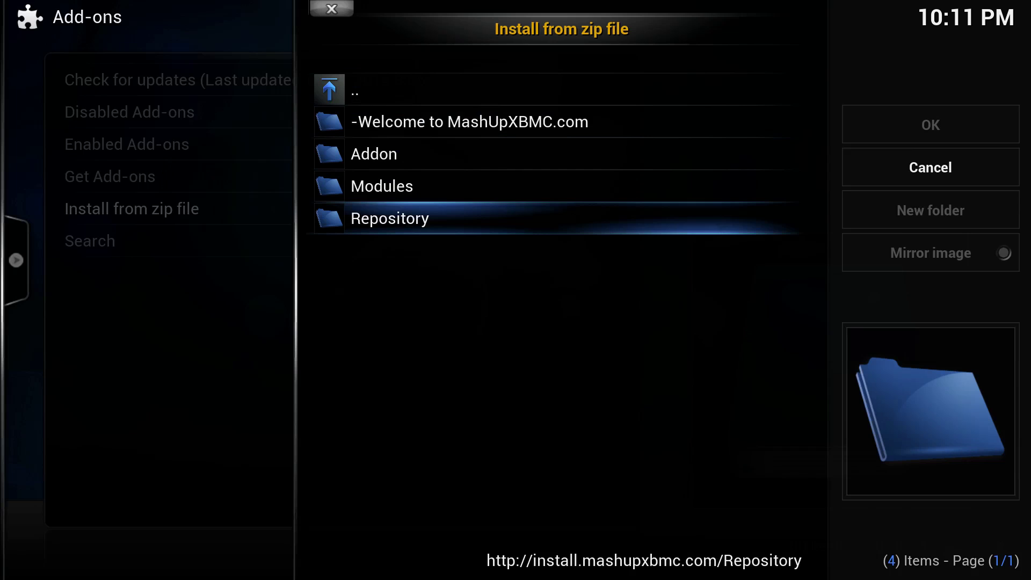
{"action": "key", "text": "Up"}
{"action": "key", "text": "Up"}
{"action": "key", "text": "Down"}
{"action": "key", "text": "Down"}
{"action": "key", "text": "Return"}
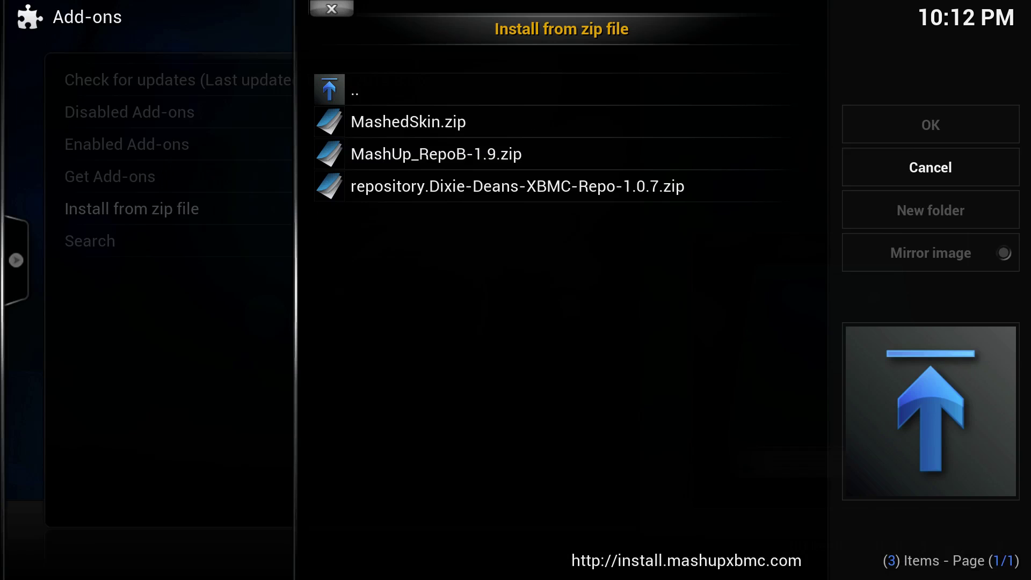
{"action": "key", "text": "Down"}
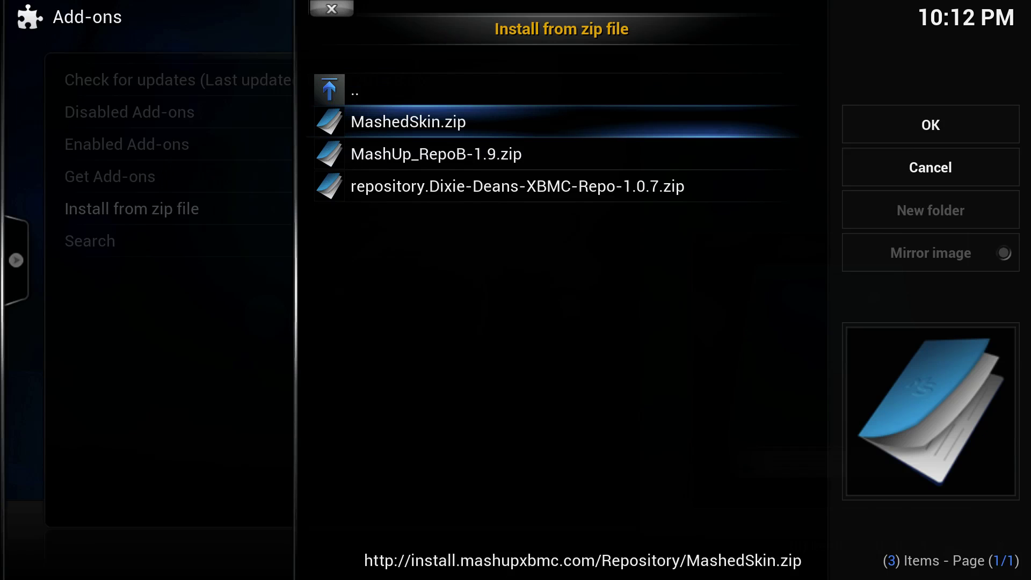
{"action": "key", "text": "Down"}
{"action": "key", "text": "Down"}
{"action": "key", "text": "Up"}
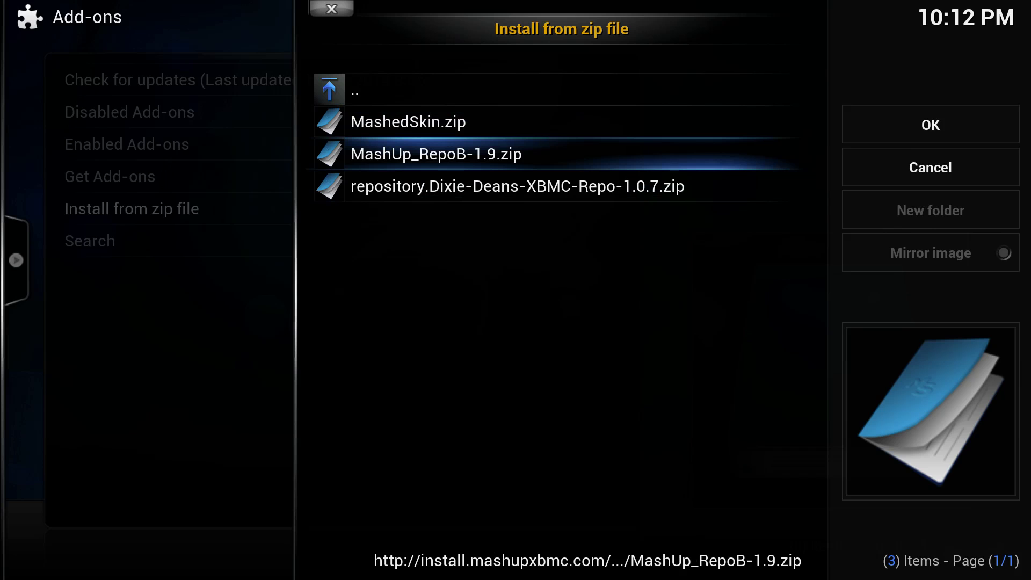
{"action": "key", "text": "Return"}
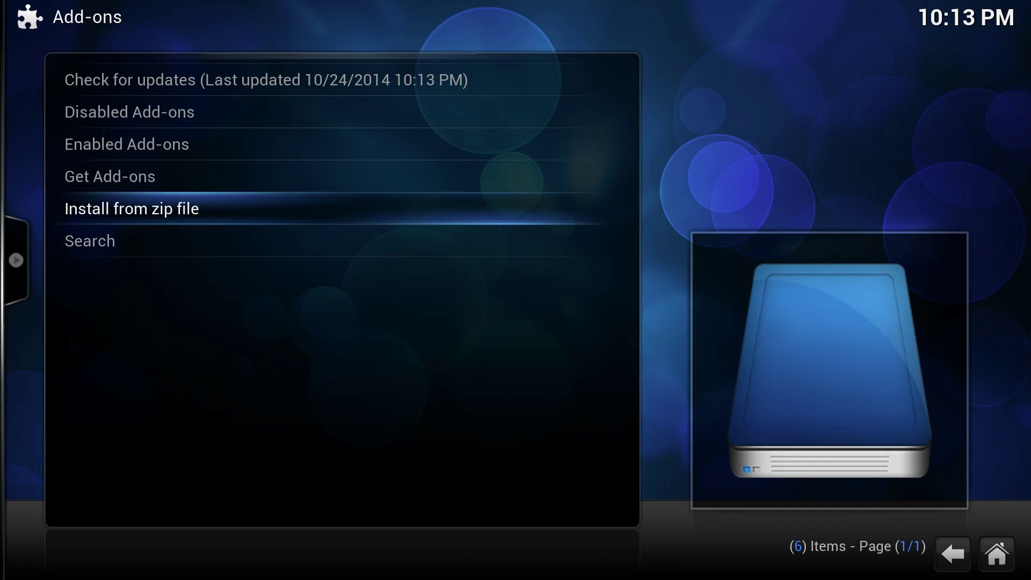
Reopen Install from zip file and install MashUpv1.4.0(8-24-14).zip from Mashup's Addon folder
{"action": "key", "text": "Return"}
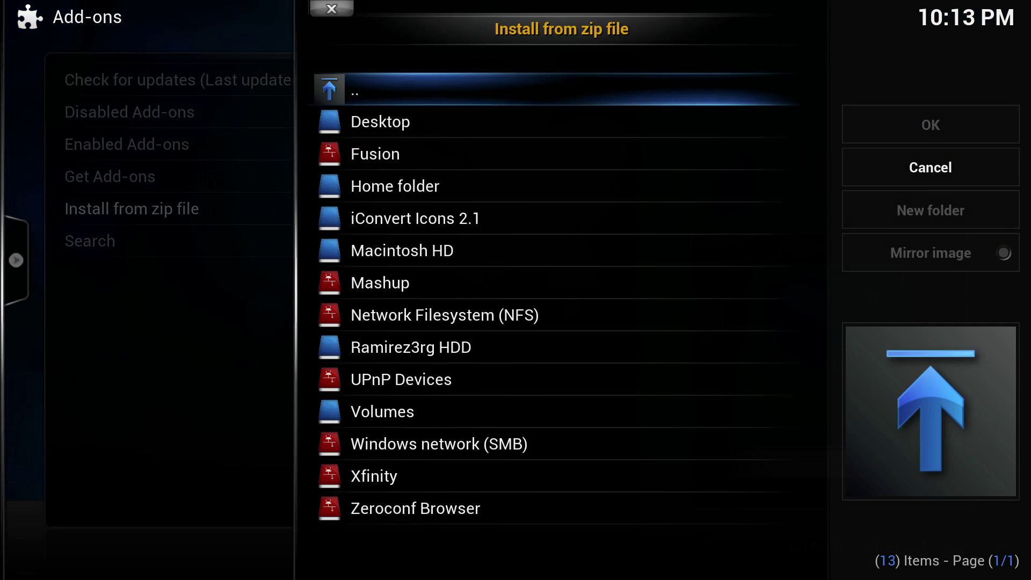
{"action": "key", "text": "Down"}
{"action": "key", "text": "Down"}
{"action": "key", "text": "Down"}
{"action": "key", "text": "Down"}
{"action": "key", "text": "Down"}
{"action": "key", "text": "Down"}
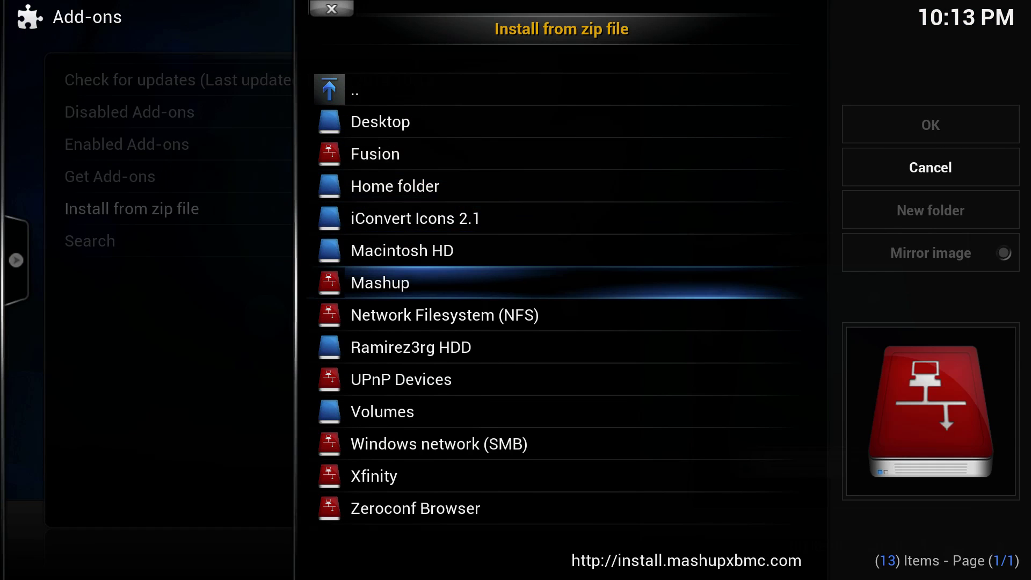
{"action": "key", "text": "Return"}
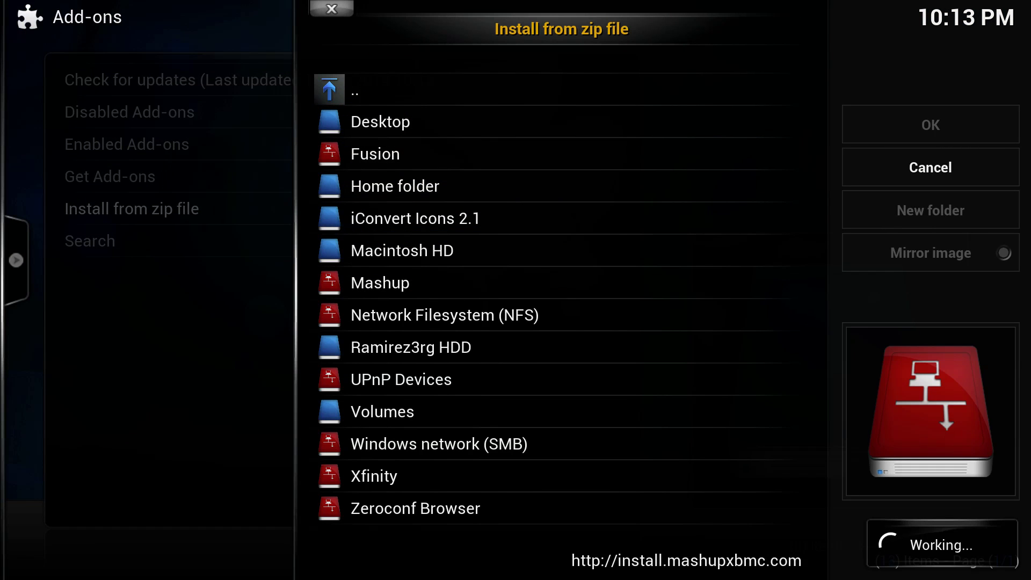
{"action": "key", "text": "Down"}
{"action": "key", "text": "Down"}
{"action": "key", "text": "Return"}
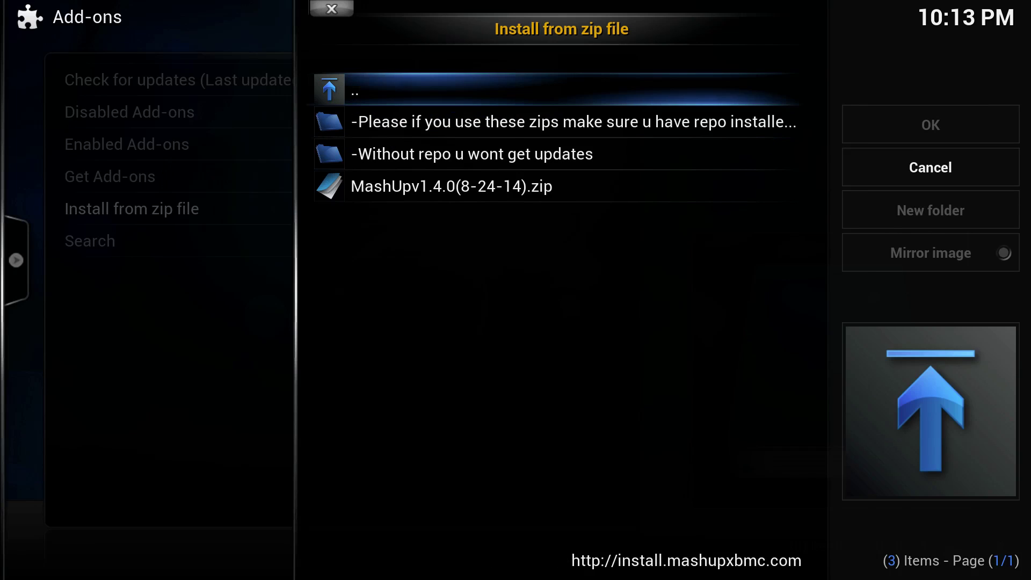
{"action": "key", "text": "Down"}
{"action": "key", "text": "Down"}
{"action": "key", "text": "Return"}
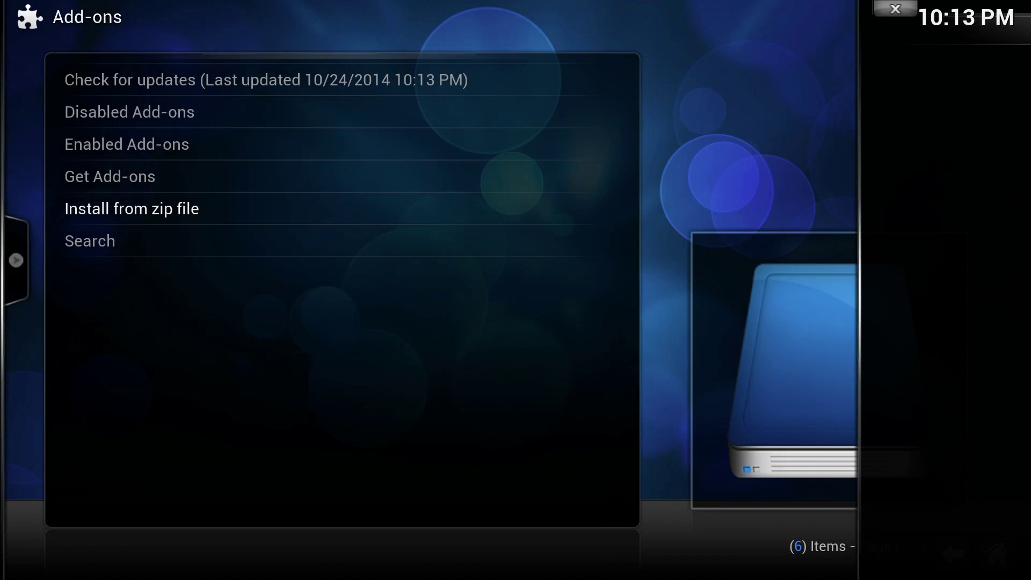
Reopen Install from zip file and open the Fusion source's start-here folder
{"action": "key", "text": "Return"}
{"action": "key", "text": "Up"}
{"action": "key", "text": "Up"}
{"action": "key", "text": "Return"}
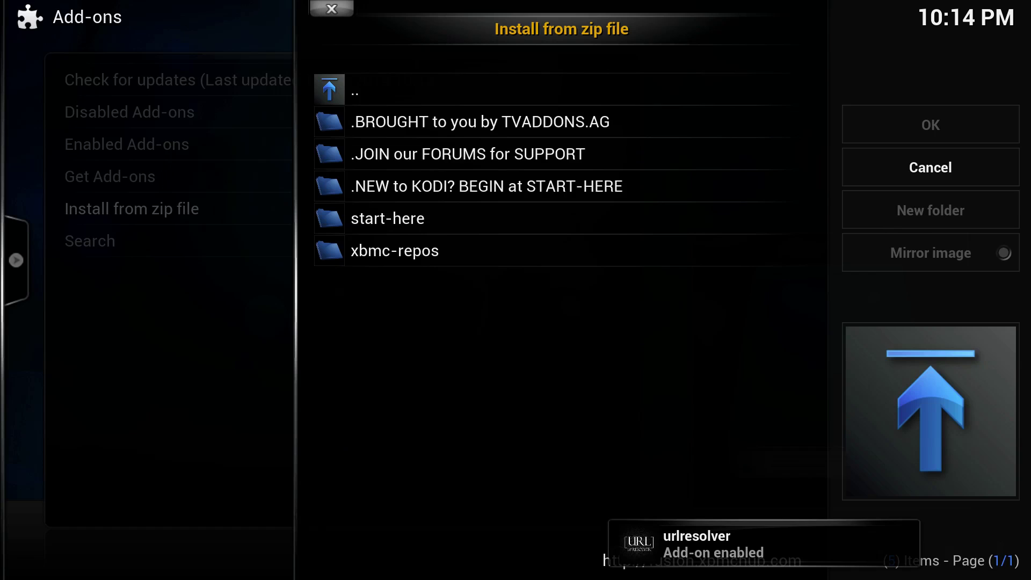
{"action": "key", "text": "Down"}
{"action": "key", "text": "Down"}
{"action": "key", "text": "Down"}
{"action": "key", "text": "Down"}
{"action": "key", "text": "Down"}
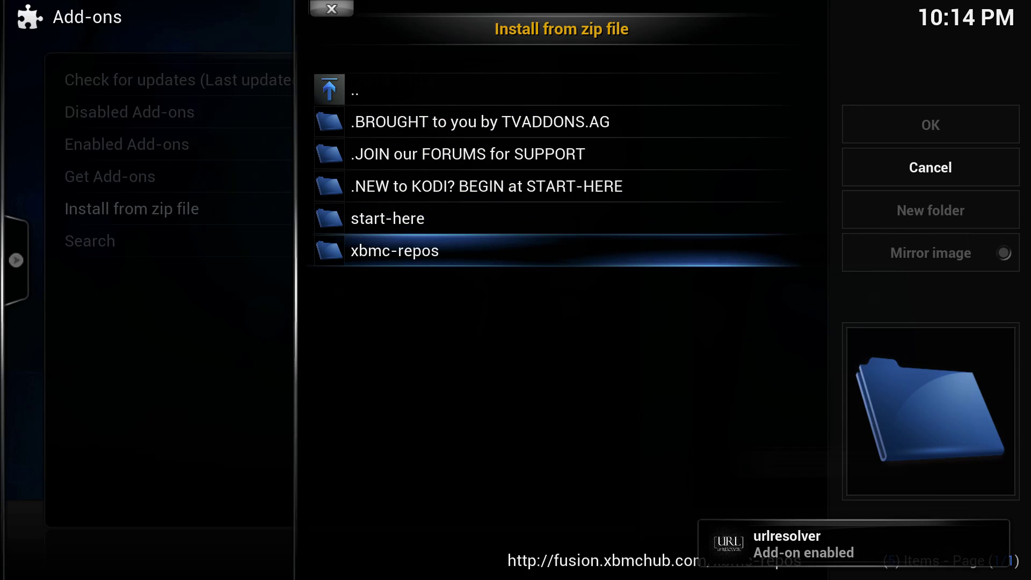
{"action": "key", "text": "Up"}
{"action": "key", "text": "Return"}
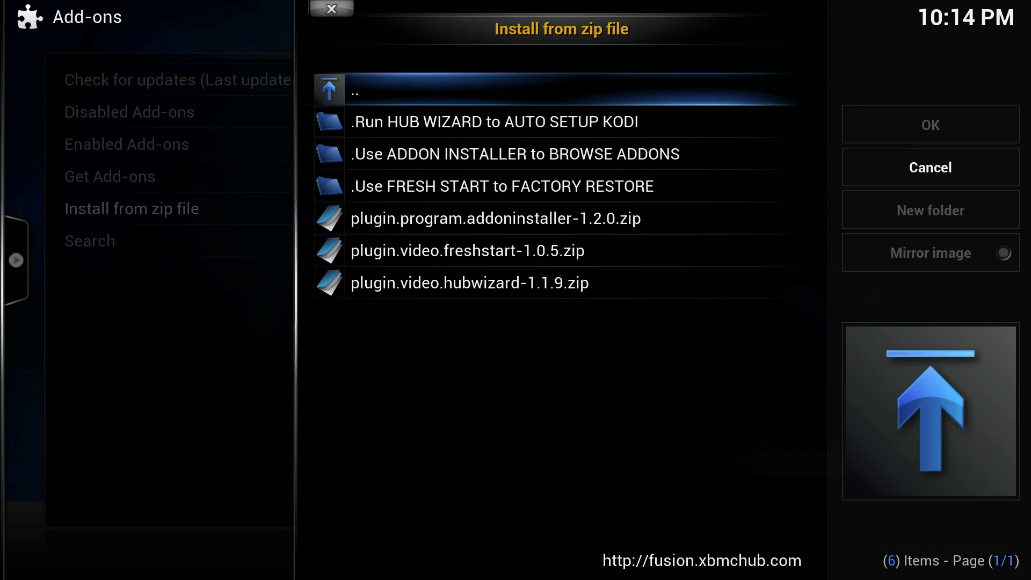
Scroll the start-here entries to plugin.program.addoninstaller-1.2.0.zip, then go back up to xbmc-repos
{"action": "key", "text": "Down"}
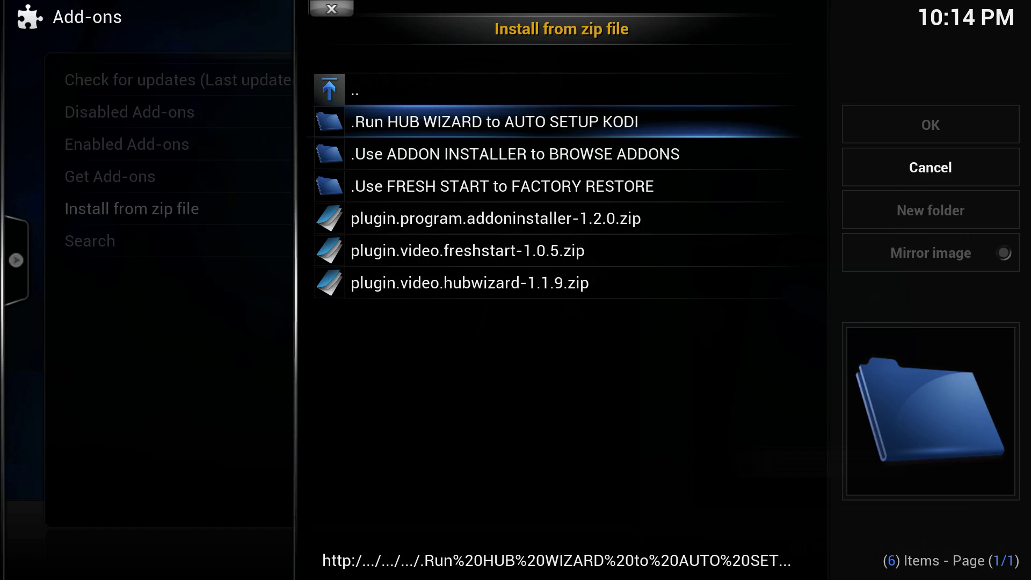
{"action": "key", "text": "Down"}
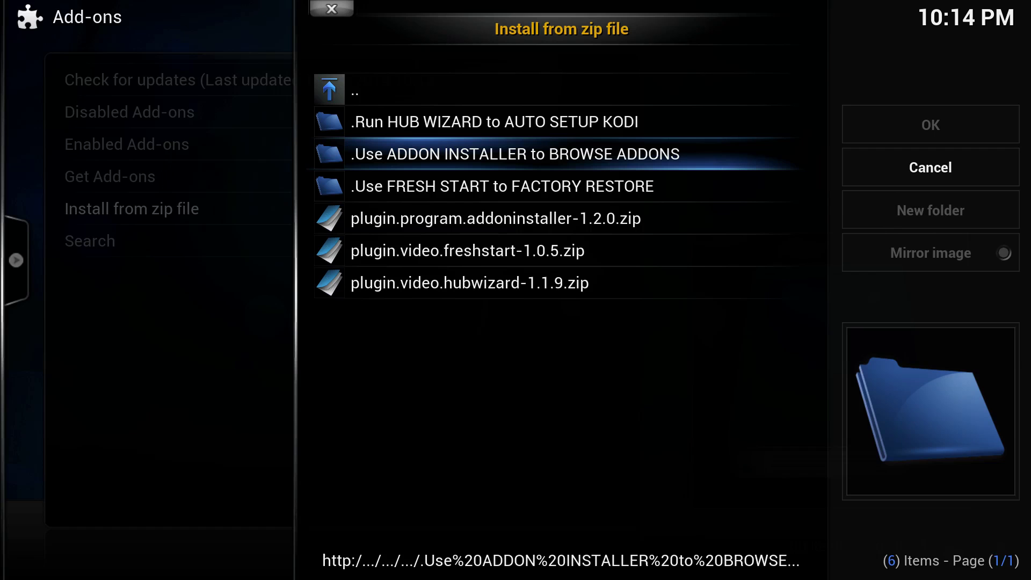
{"action": "key", "text": "Down"}
{"action": "key", "text": "Down"}
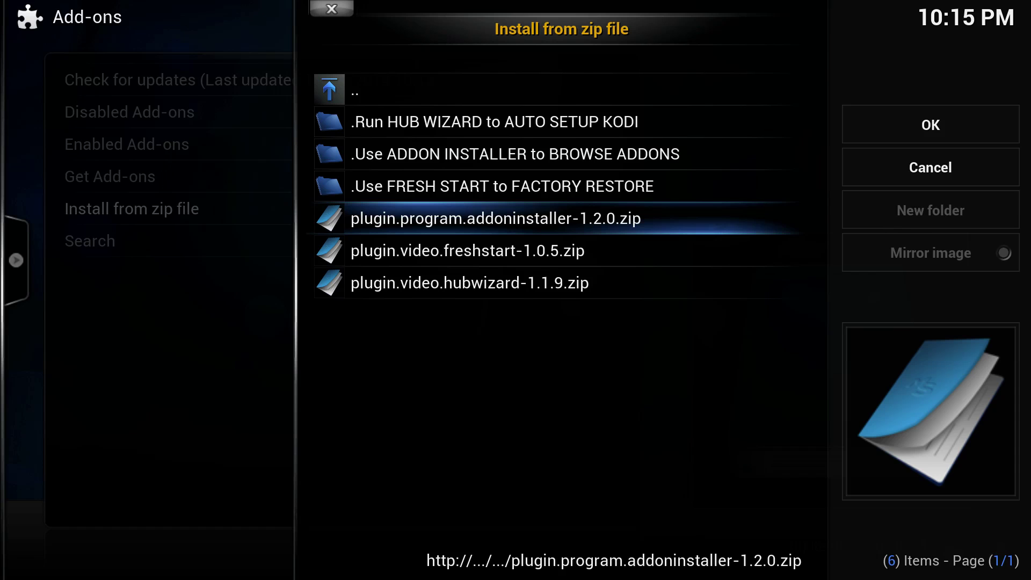
{"action": "key", "text": "BackSpace"}
{"action": "key", "text": "Down"}
{"action": "key", "text": "Down"}
{"action": "key", "text": "Down"}
{"action": "key", "text": "Down"}
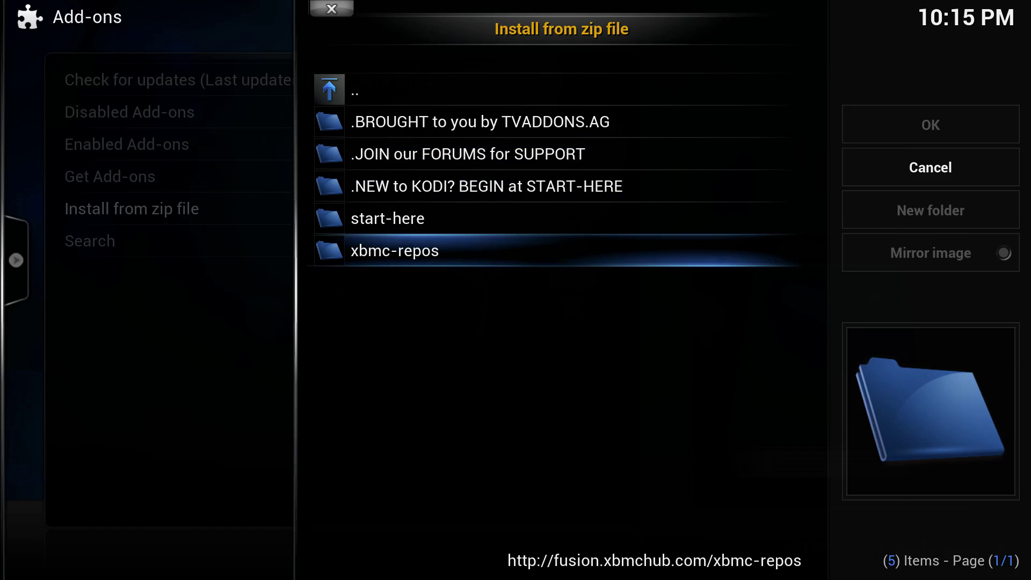
Open xbmc-repos, scroll through its 29 repository zips, then back out to the Add-ons list
{"action": "key", "text": "Return"}
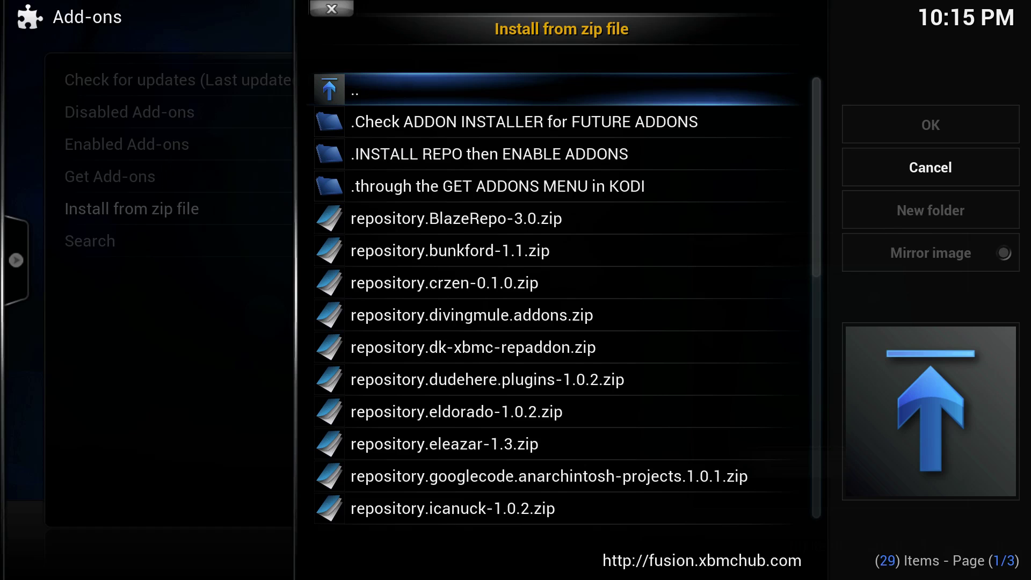
{"action": "key", "text": "Down"}
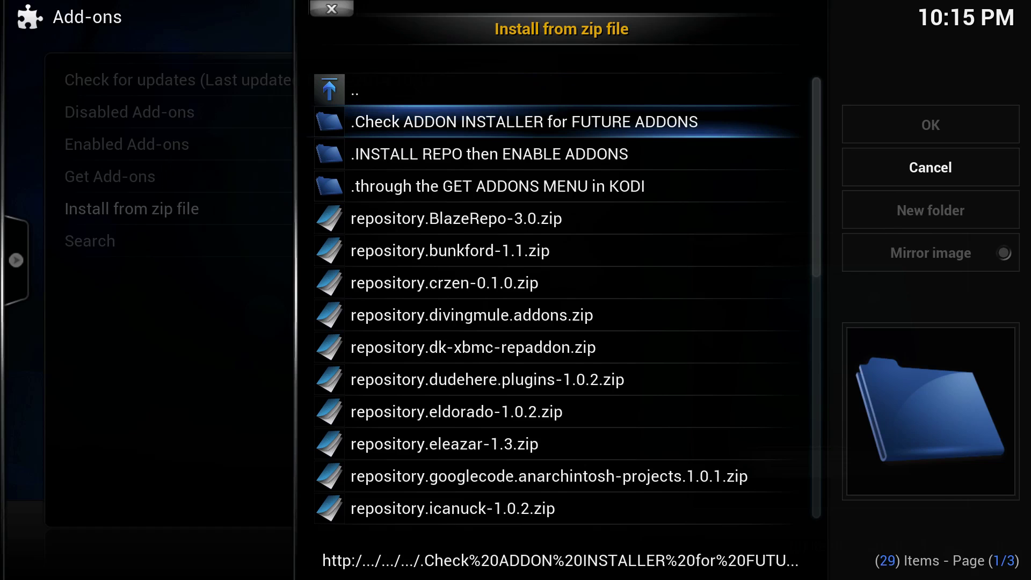
{"action": "key", "text": "Down"}
{"action": "key", "text": "Down"}
{"action": "key", "text": "Down"}
{"action": "key", "text": "Down"}
{"action": "key", "text": "Down"}
{"action": "key", "text": "Down"}
{"action": "key", "text": "Down"}
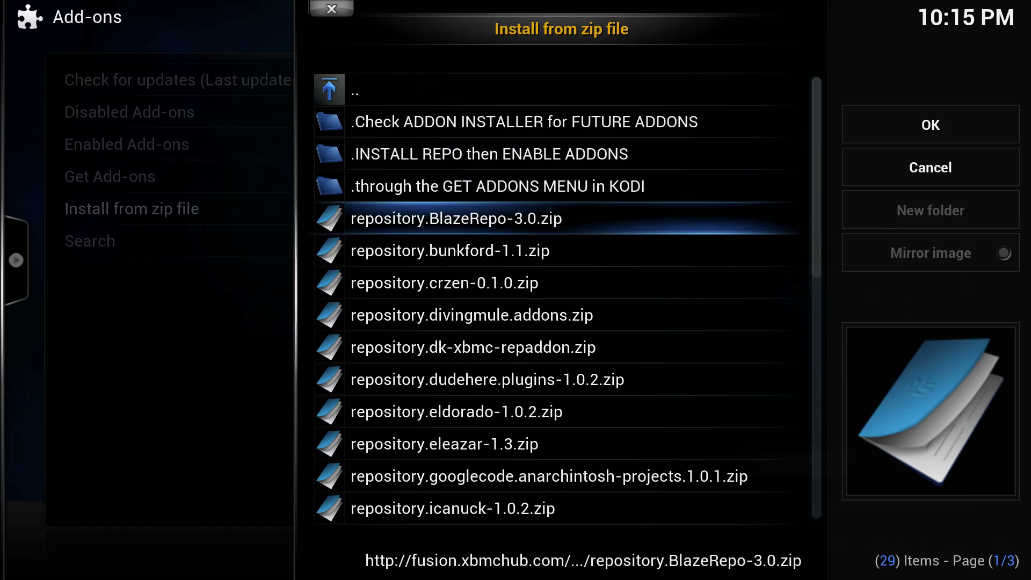
{"action": "key", "text": "Down"}
{"action": "key", "text": "Down"}
{"action": "key", "text": "Down"}
{"action": "key", "text": "Down"}
{"action": "key", "text": "Down"}
{"action": "key", "text": "Down"}
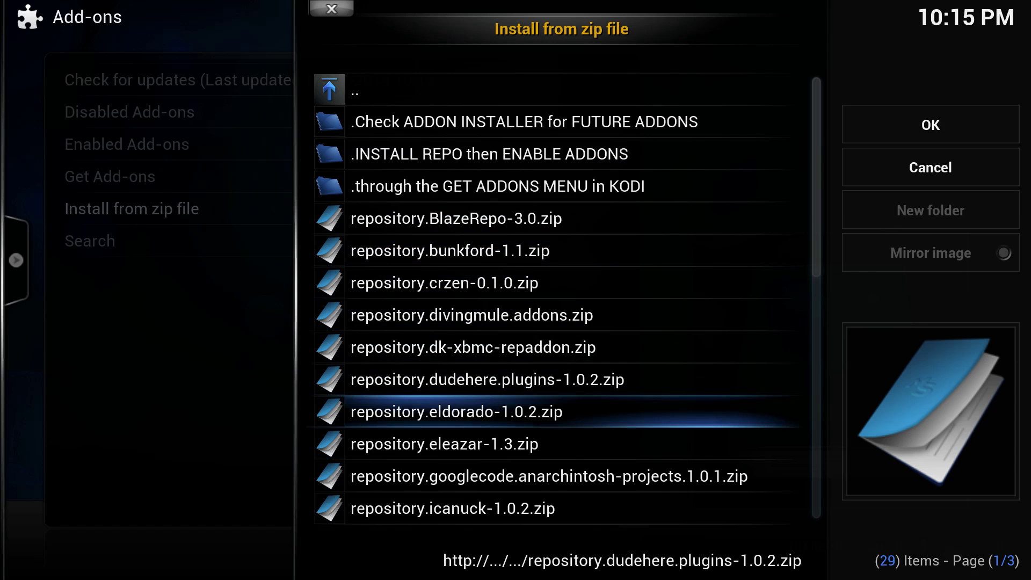
{"action": "key", "text": "Down"}
{"action": "key", "text": "Down"}
{"action": "key", "text": "Down"}
{"action": "key", "text": "Down"}
{"action": "key", "text": "Down"}
{"action": "key", "text": "Down"}
{"action": "key", "text": "Down"}
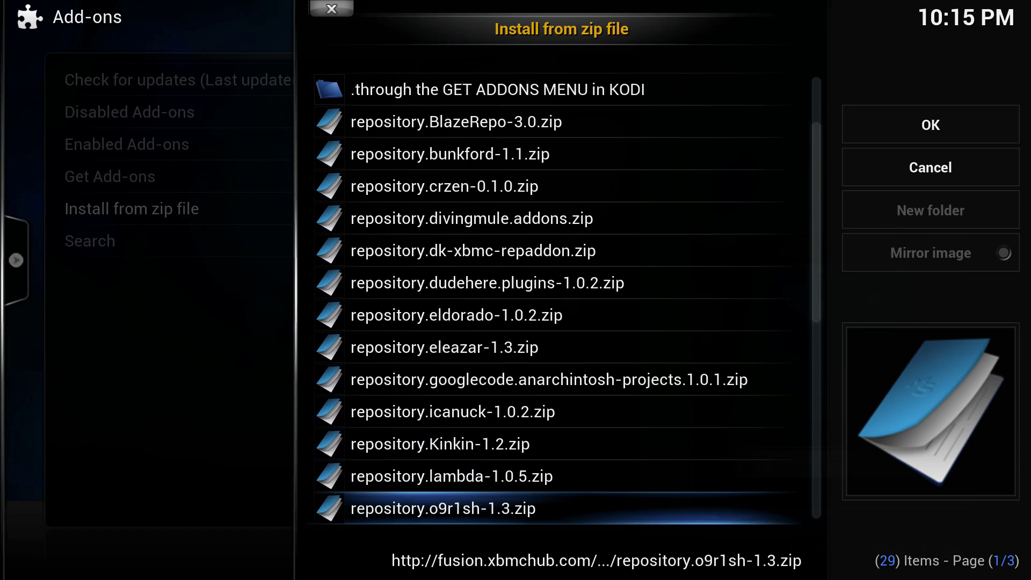
{"action": "key", "text": "Down"}
{"action": "key", "text": "Down"}
{"action": "key", "text": "Down"}
{"action": "key", "text": "Down"}
{"action": "key", "text": "Down"}
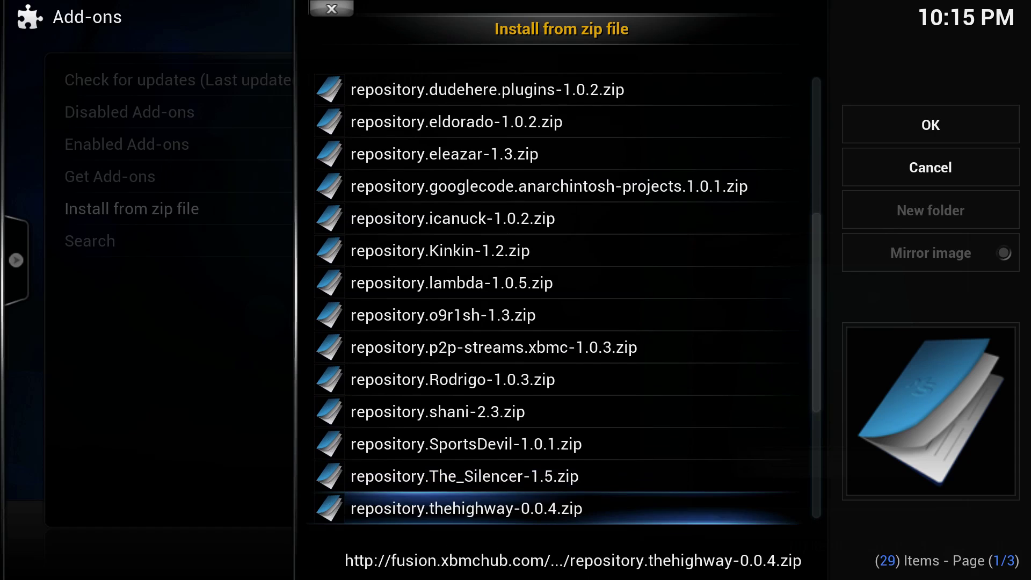
{"action": "key", "text": "Down"}
{"action": "key", "text": "Down"}
{"action": "key", "text": "Down"}
{"action": "key", "text": "Down"}
{"action": "key", "text": "Down"}
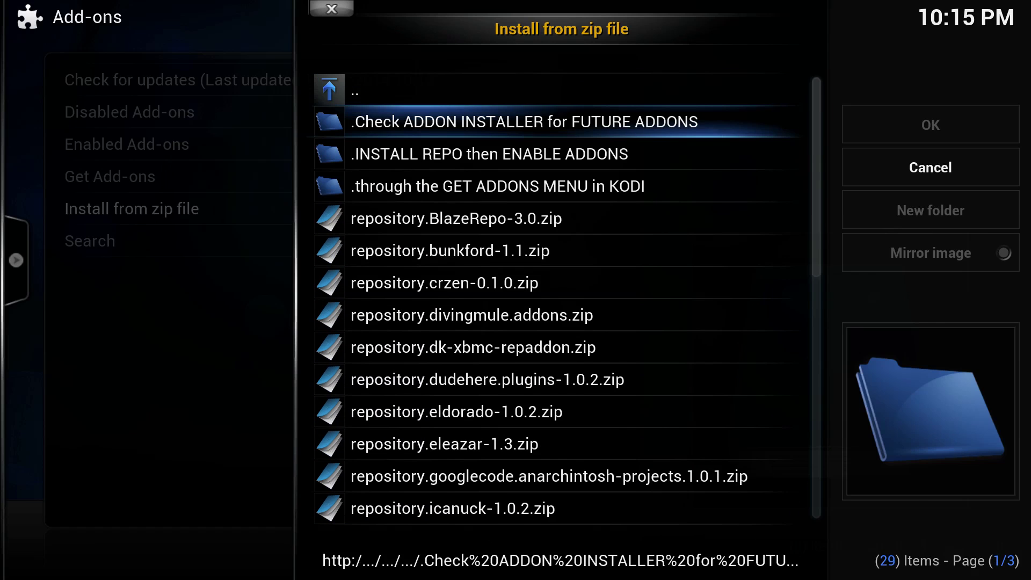
{"action": "key", "text": "BackSpace"}
{"action": "key", "text": "BackSpace"}
{"action": "key", "text": "BackSpace"}
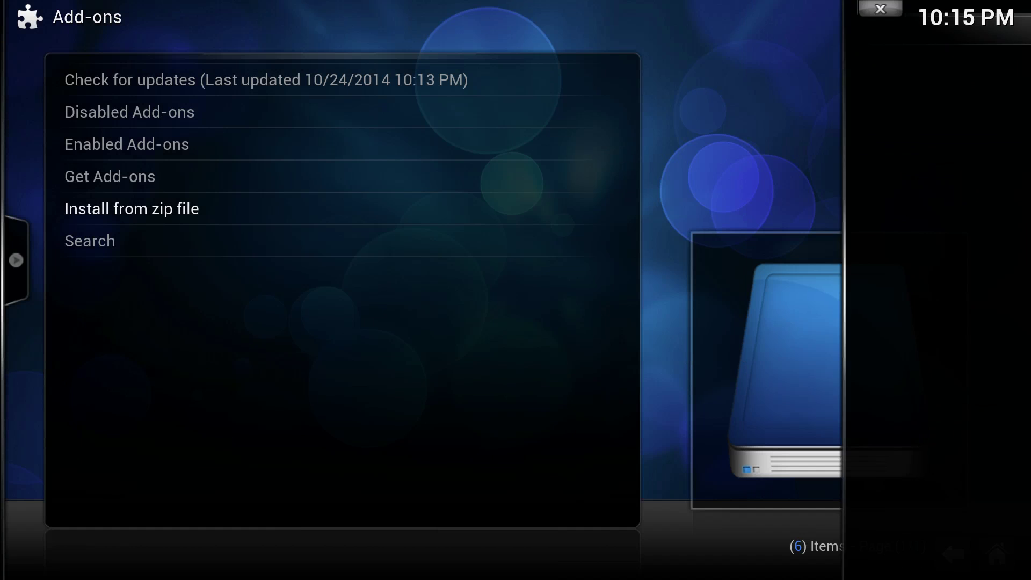
{"action": "key", "text": "BackSpace"}
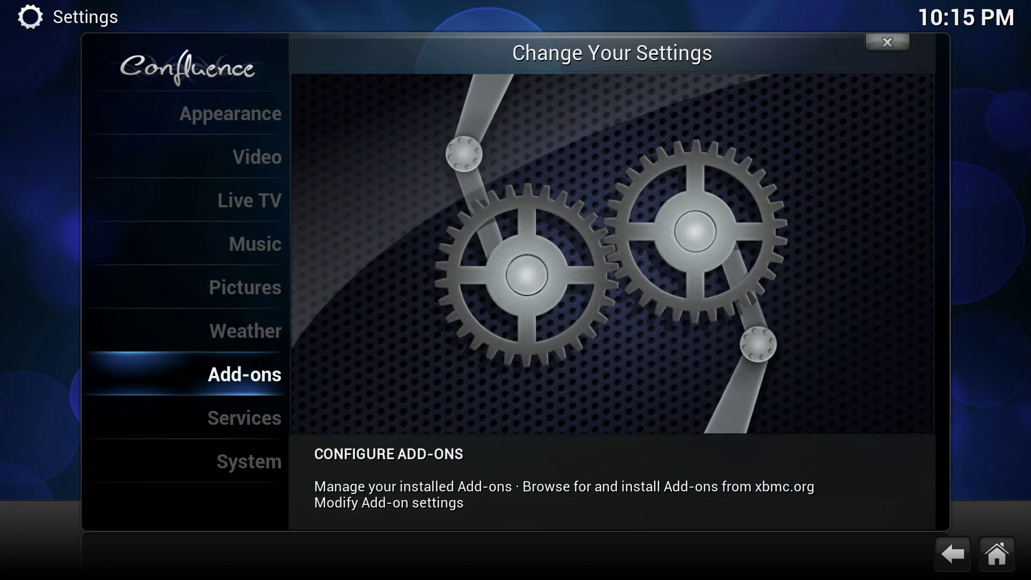
Turn on 'Allow control of Kodi via HTTP' in Services > Webserver and allow incoming connections in the firewall prompt
{"action": "key", "text": "Down"}
{"action": "key", "text": "Return"}
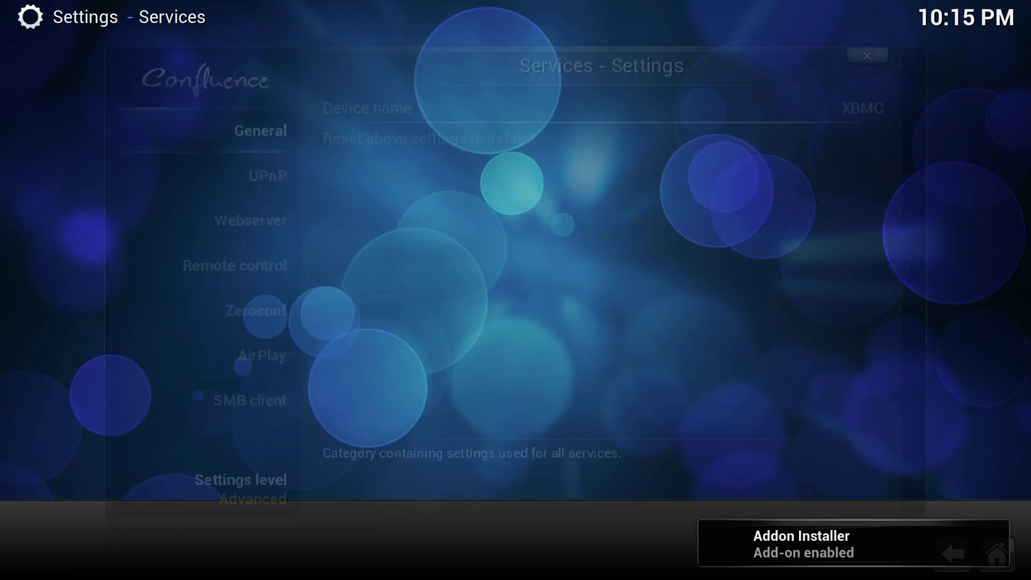
{"action": "key", "text": "Down"}
{"action": "key", "text": "Down"}
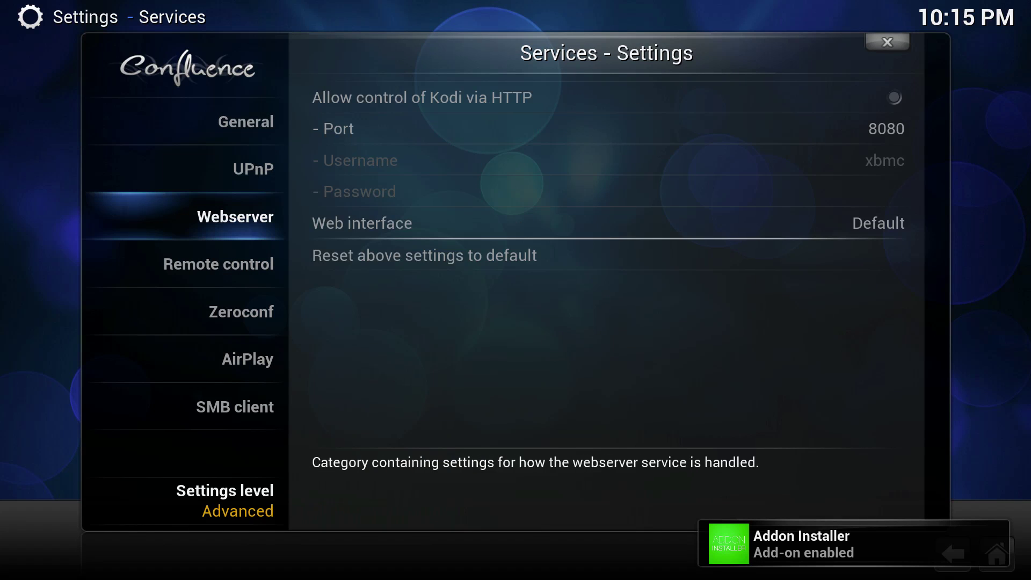
{"action": "key", "text": "Right"}
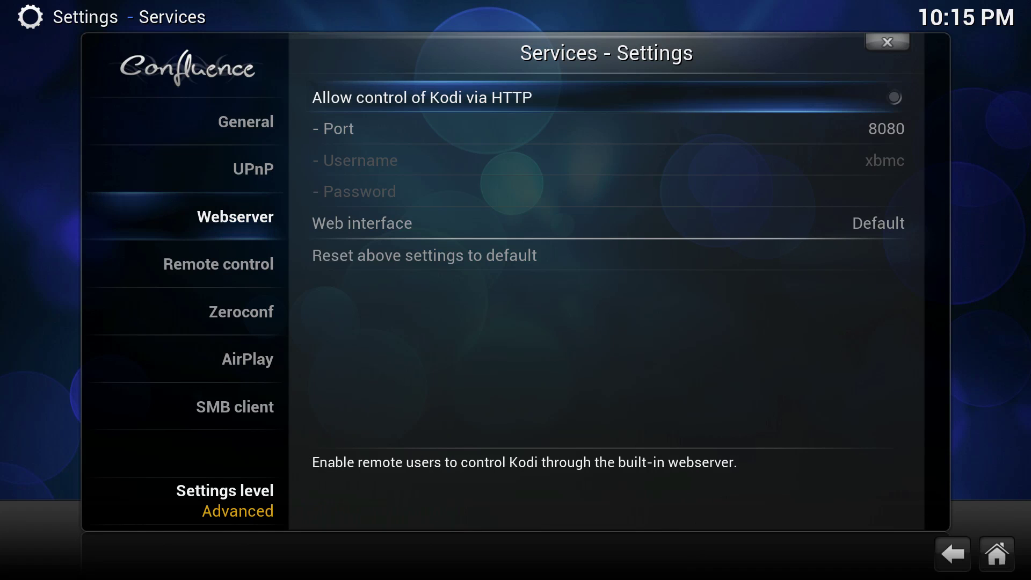
{"action": "key", "text": "Return"}
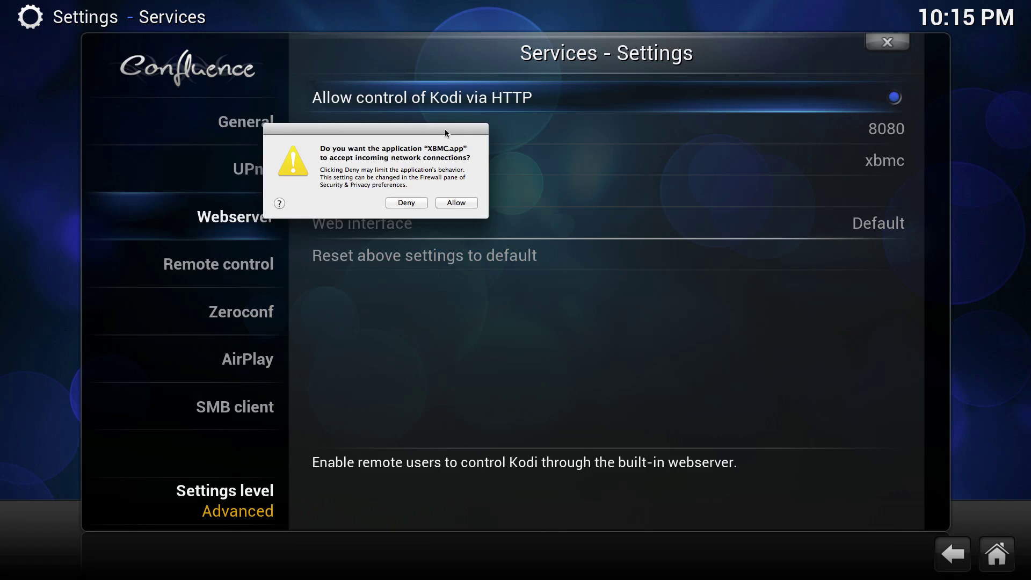
{"action": "left_click", "coordinate": [485, 207]}
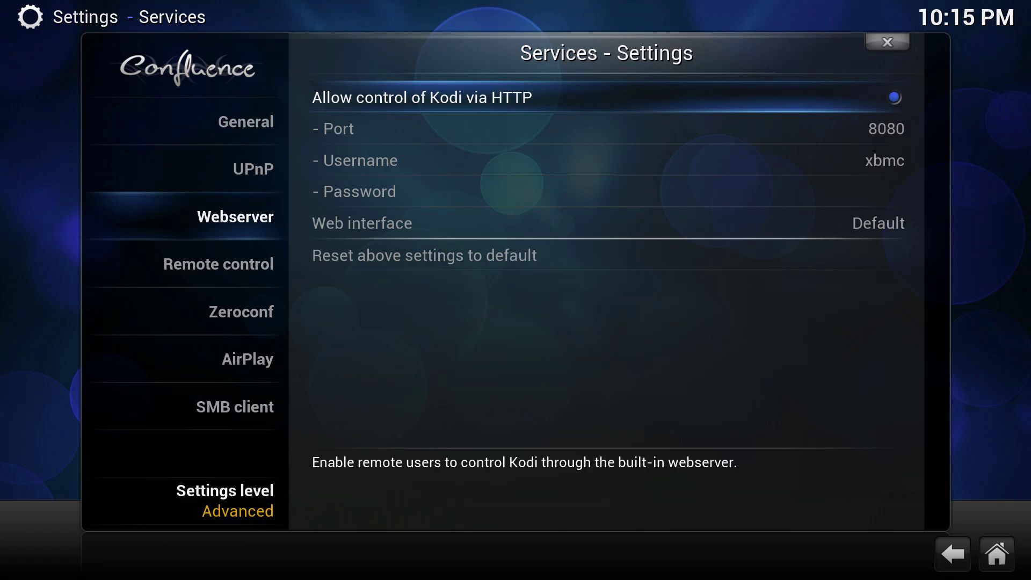
Review the Webserver Port, Username, Password and Web interface fields, ending on the UPnP category
{"action": "left_click", "coordinate": [606, 129]}
{"action": "left_click", "coordinate": [607, 161]}
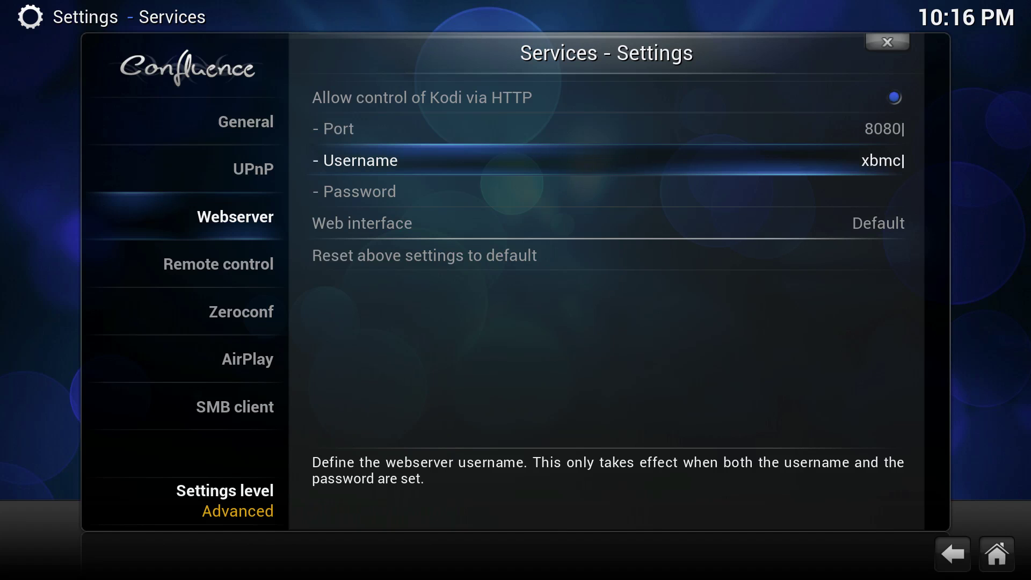
{"action": "left_click", "coordinate": [607, 192]}
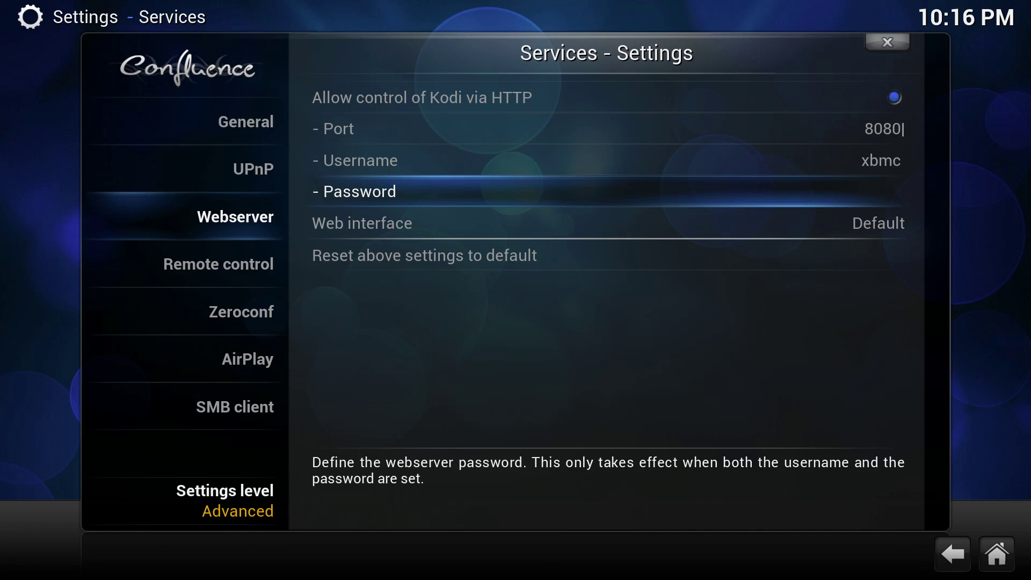
{"action": "left_click", "coordinate": [606, 223]}
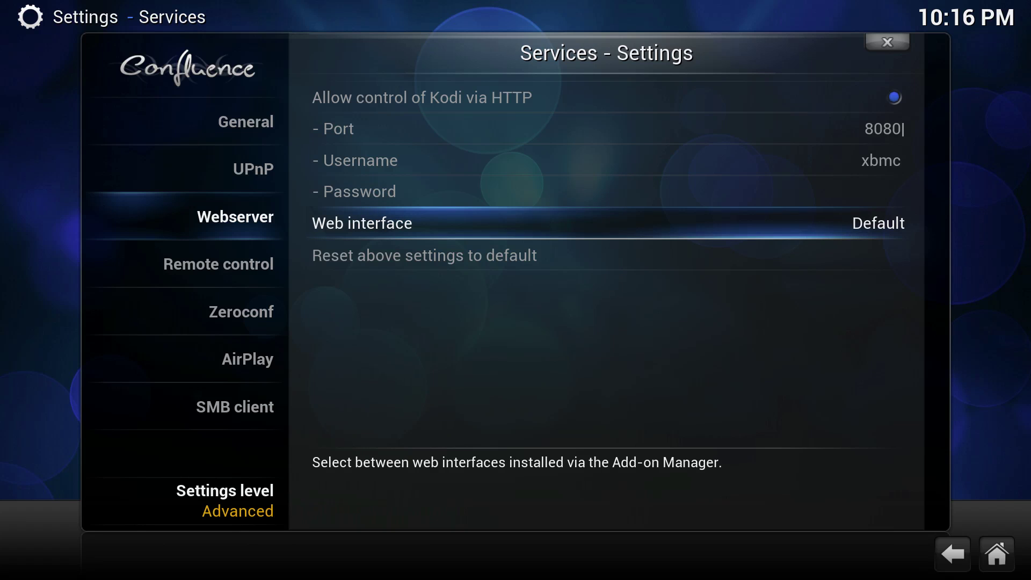
{"action": "left_click", "coordinate": [606, 255]}
{"action": "left_click", "coordinate": [235, 217]}
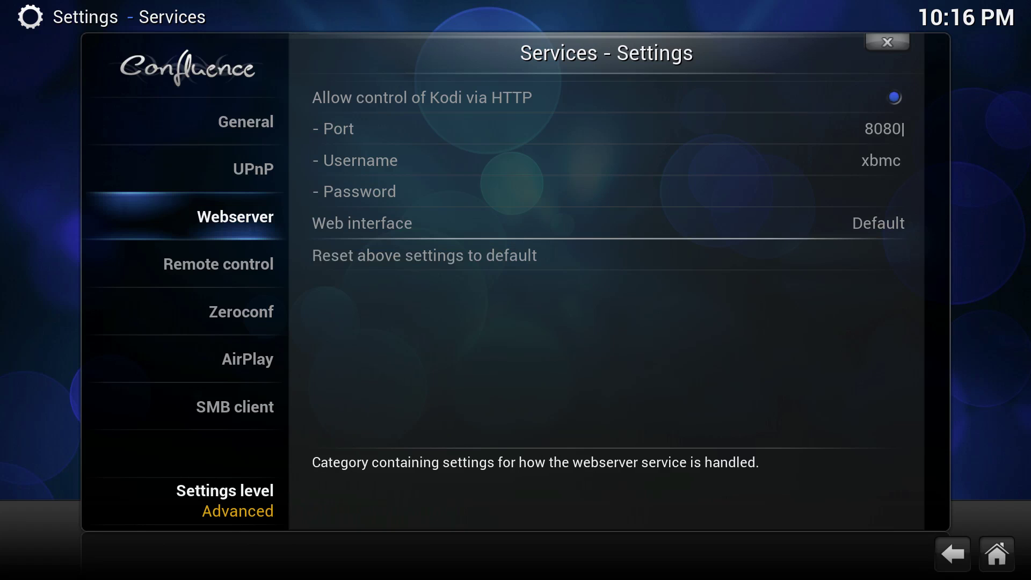
{"action": "left_click", "coordinate": [253, 168]}
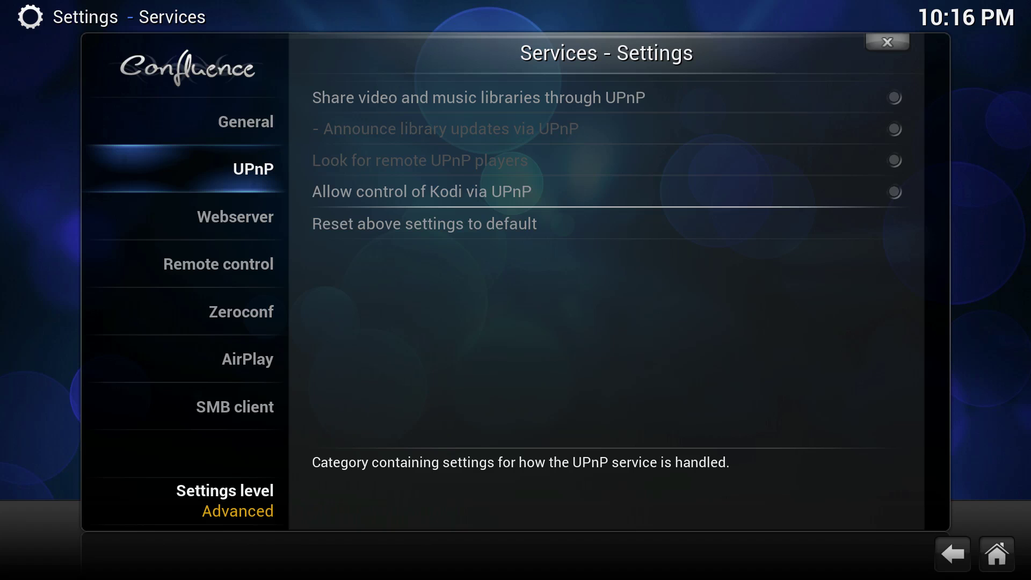
Switch on 'Allow programs on other systems to control Kodi' under Remote control, then leave Services
{"action": "left_click", "coordinate": [235, 217]}
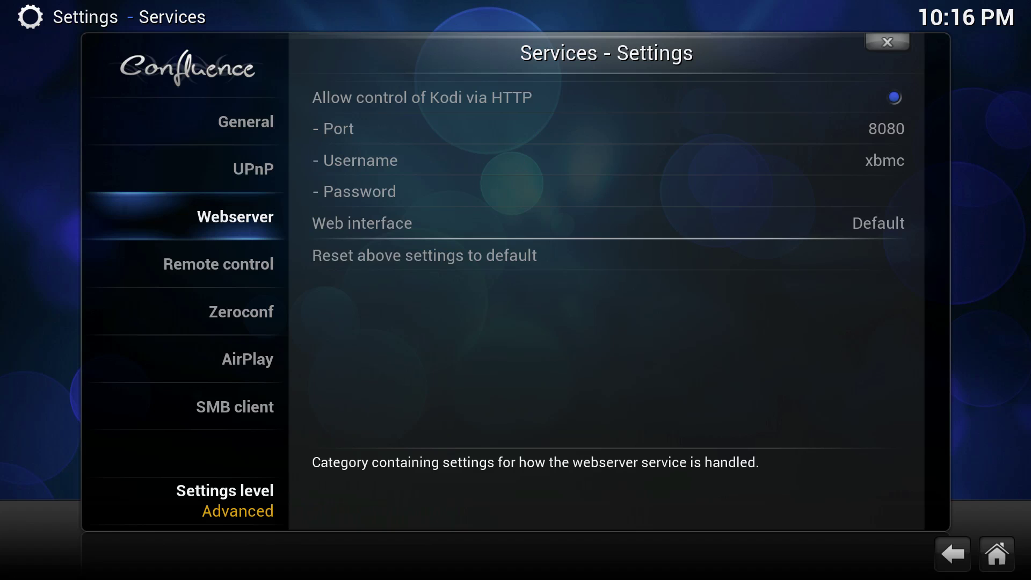
{"action": "left_click", "coordinate": [219, 264]}
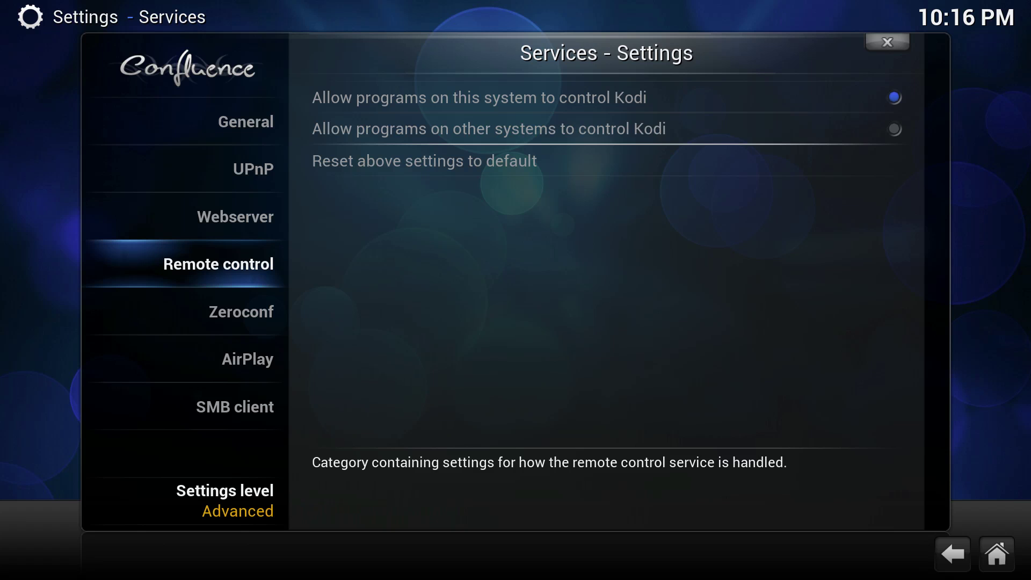
{"action": "key", "text": "Right"}
{"action": "key", "text": "Down"}
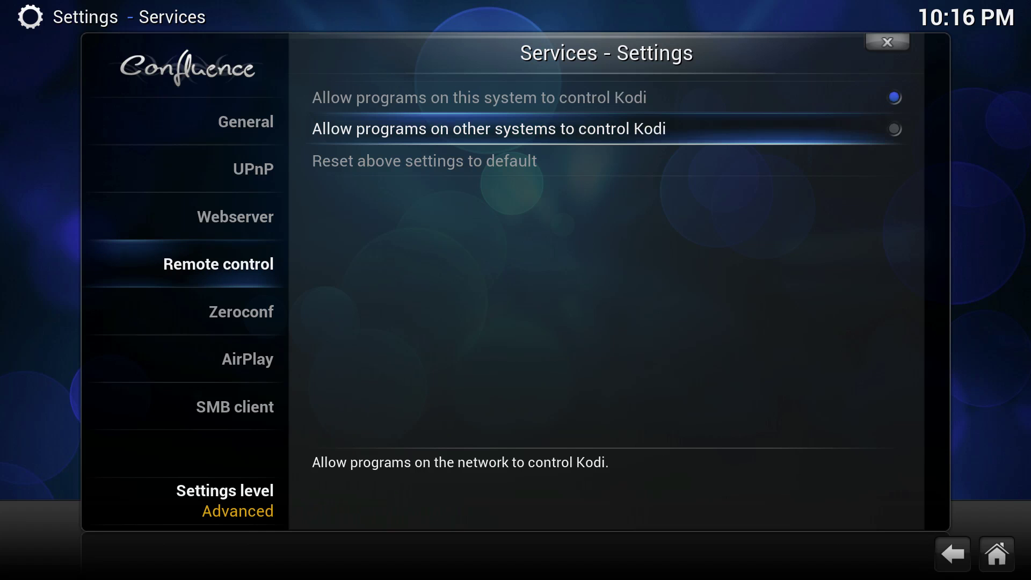
{"action": "key", "text": "Return"}
{"action": "key", "text": "Escape"}
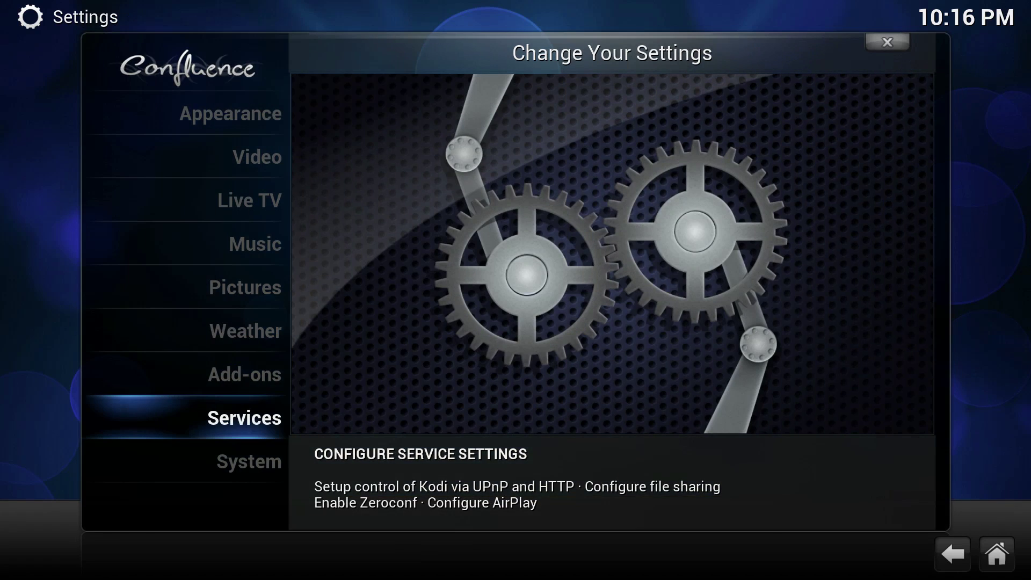
Turn on 'Allow Kodi to receive AirPlay content' in Services > AirPlay
{"action": "key", "text": "Return"}
{"action": "key", "text": "Down"}
{"action": "key", "text": "Down"}
{"action": "key", "text": "Down"}
{"action": "key", "text": "Down"}
{"action": "key", "text": "Down"}
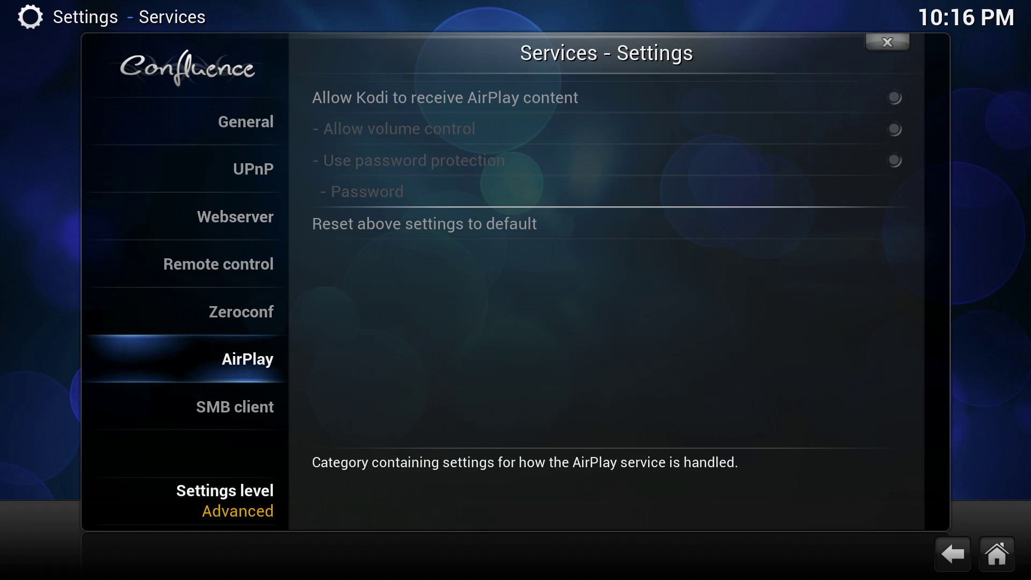
{"action": "key", "text": "Right"}
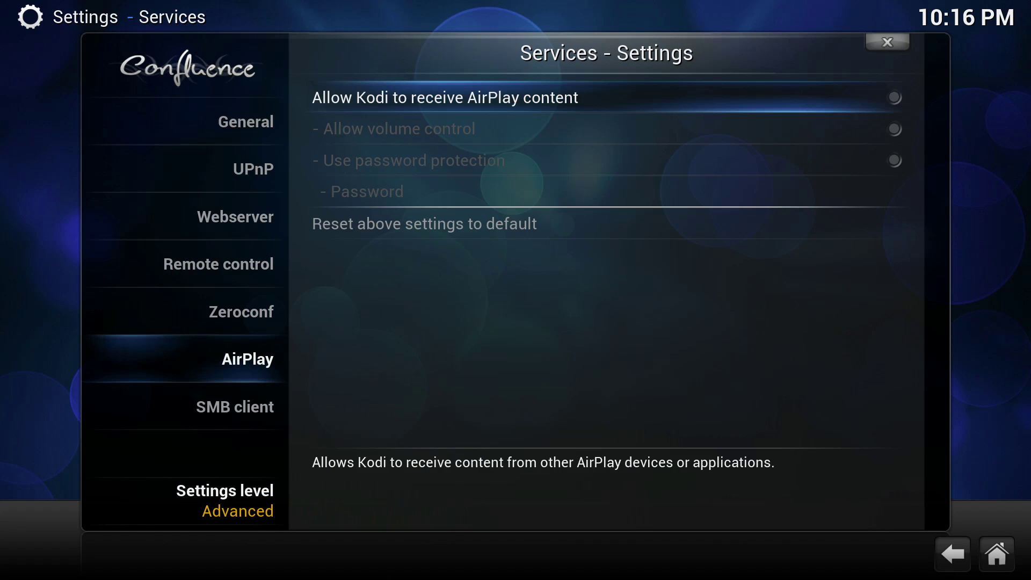
{"action": "key", "text": "Return"}
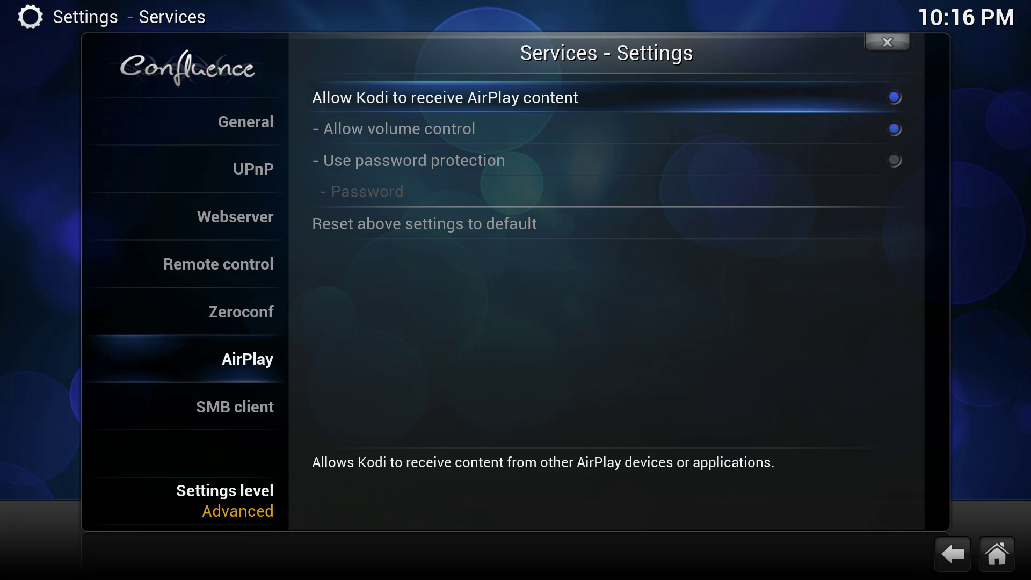
{"action": "key", "text": "Down"}
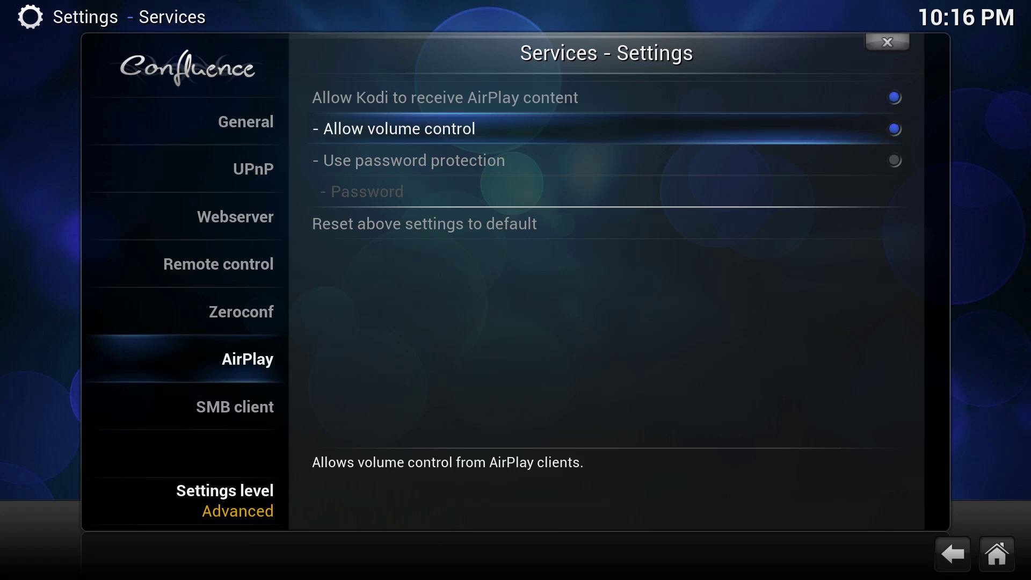
Browse the SMB client, Remote control, General, UPnP and Webserver categories, then leave Services
{"action": "key", "text": "Left"}
{"action": "key", "text": "Down"}
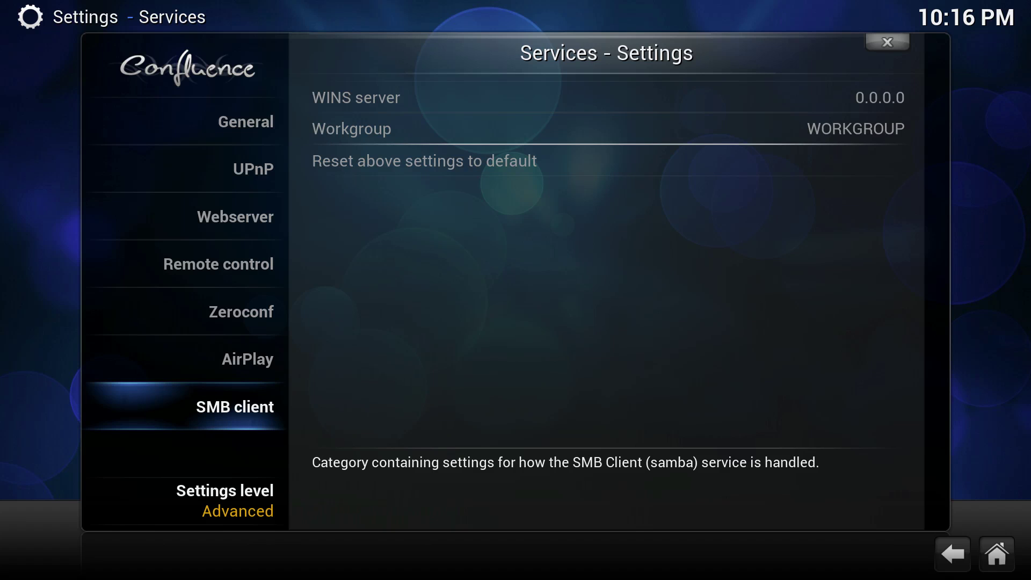
{"action": "key", "text": "Up"}
{"action": "key", "text": "Up"}
{"action": "key", "text": "Up"}
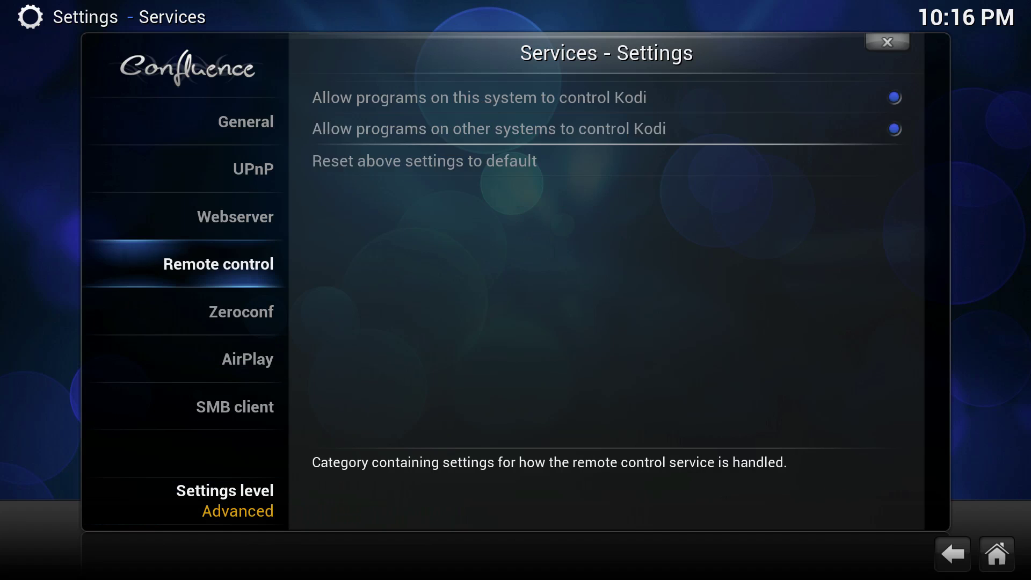
{"action": "key", "text": "Up"}
{"action": "key", "text": "Up"}
{"action": "key", "text": "Up"}
{"action": "key", "text": "Down"}
{"action": "key", "text": "Down"}
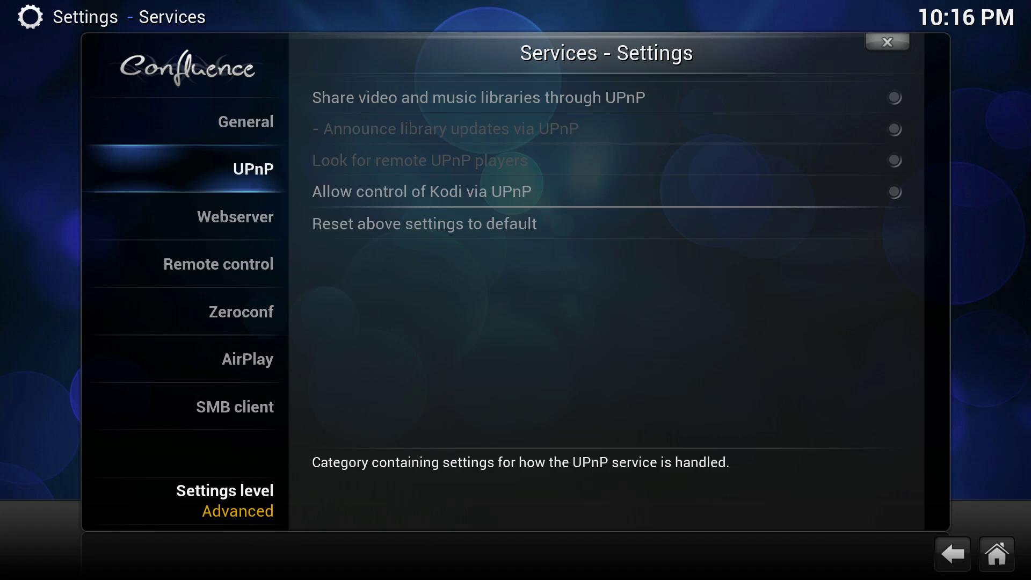
{"action": "key", "text": "Up"}
{"action": "key", "text": "Up"}
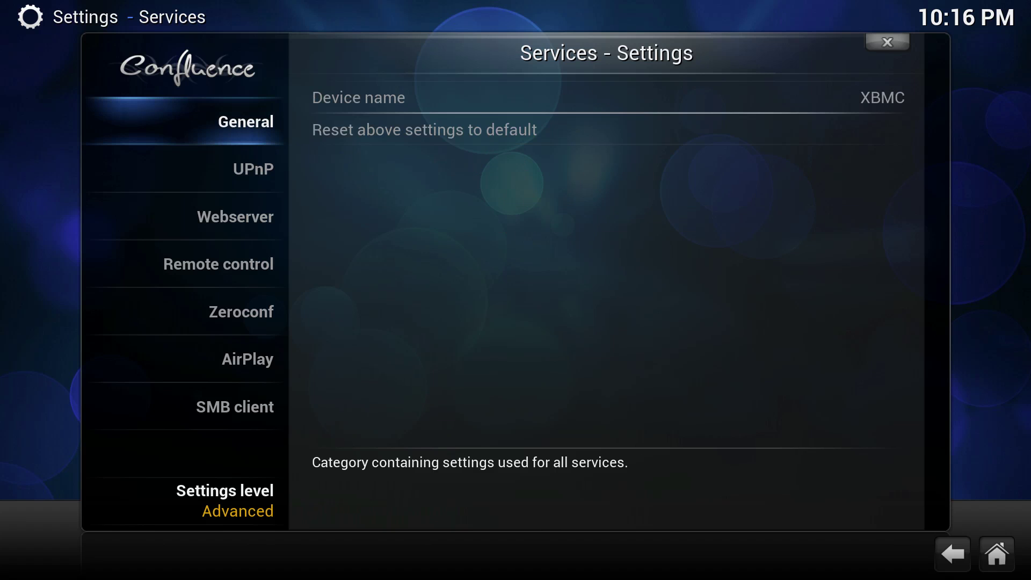
{"action": "key", "text": "Escape"}
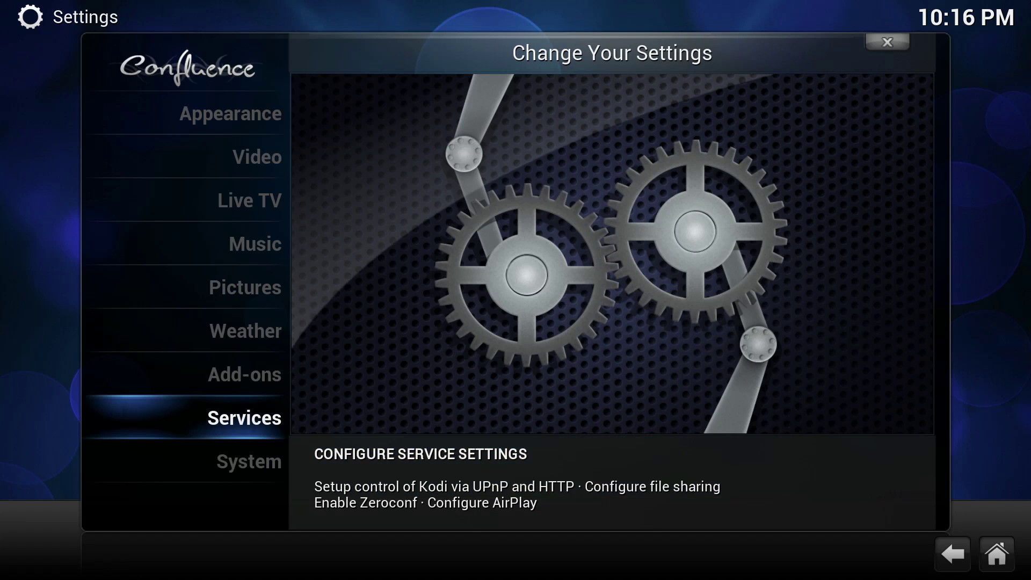
Turn on 'Allow start of Kodi using the remote' in System > Input devices
{"action": "key", "text": "Down"}
{"action": "key", "text": "Return"}
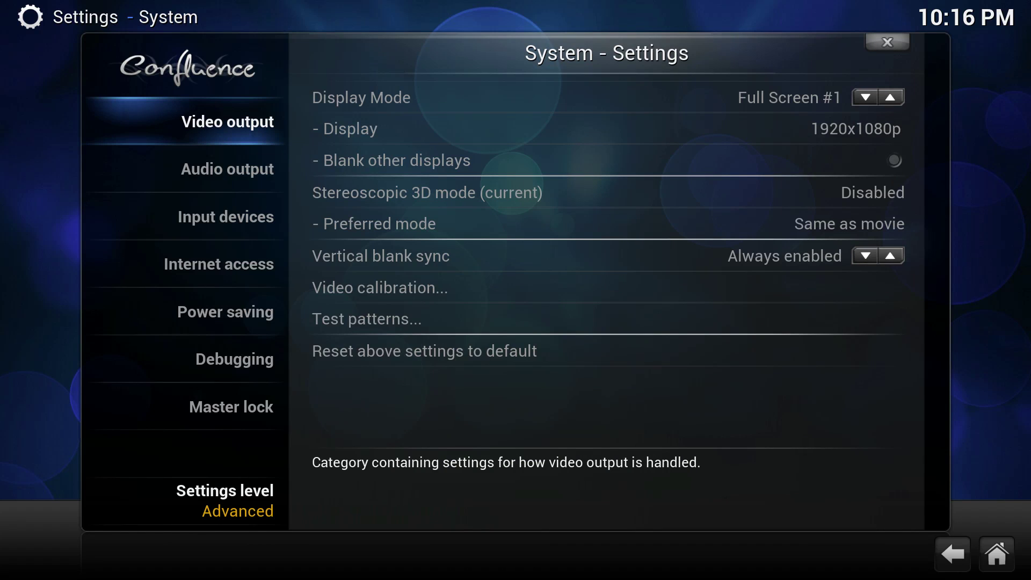
{"action": "key", "text": "Down"}
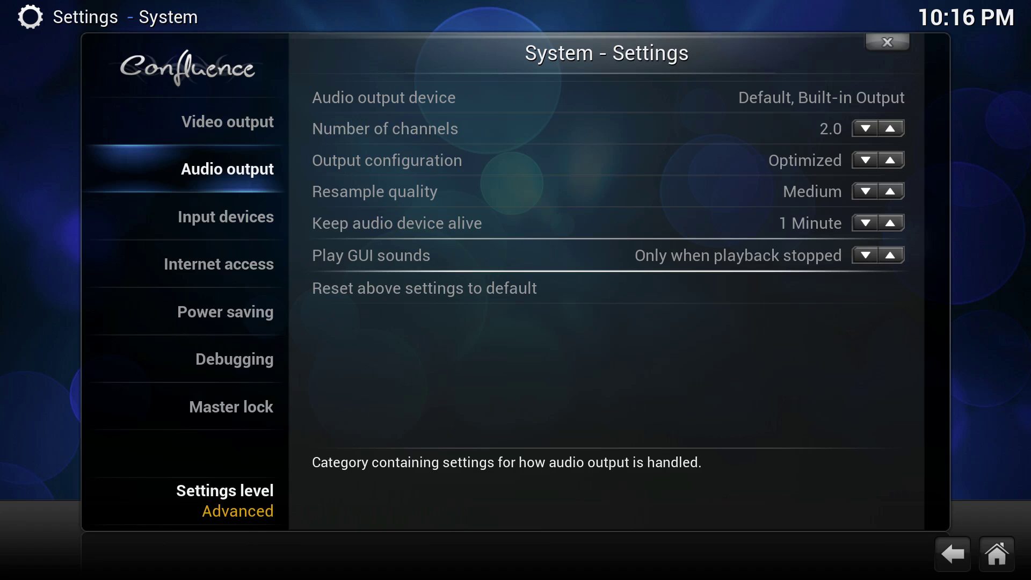
{"action": "key", "text": "Down"}
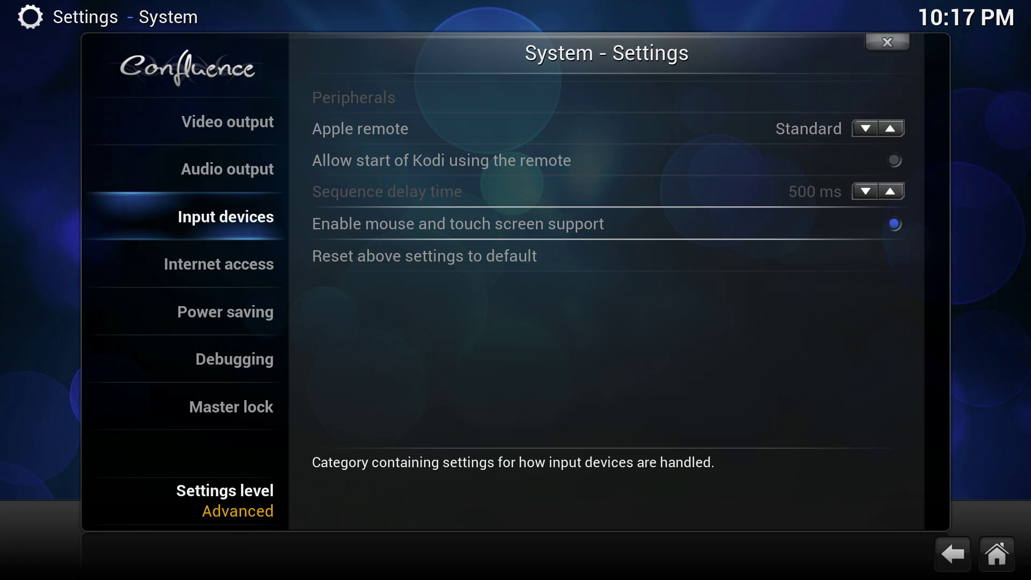
{"action": "key", "text": "Right"}
{"action": "key", "text": "Down"}
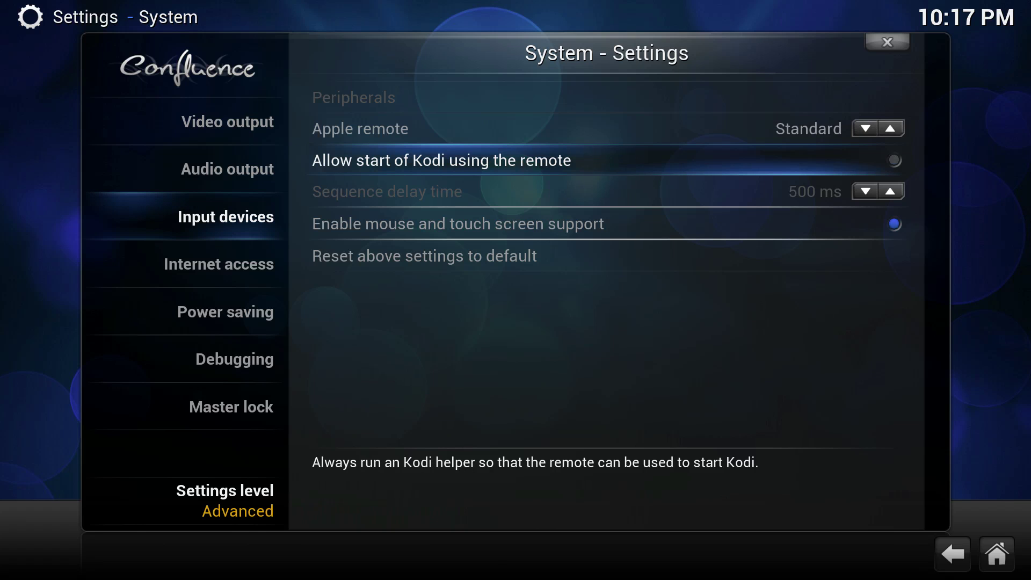
{"action": "key", "text": "Return"}
Look through the Internet access, Power saving, Debugging and Video output pages, then return to main Settings
{"action": "key", "text": "Left"}
{"action": "key", "text": "Down"}
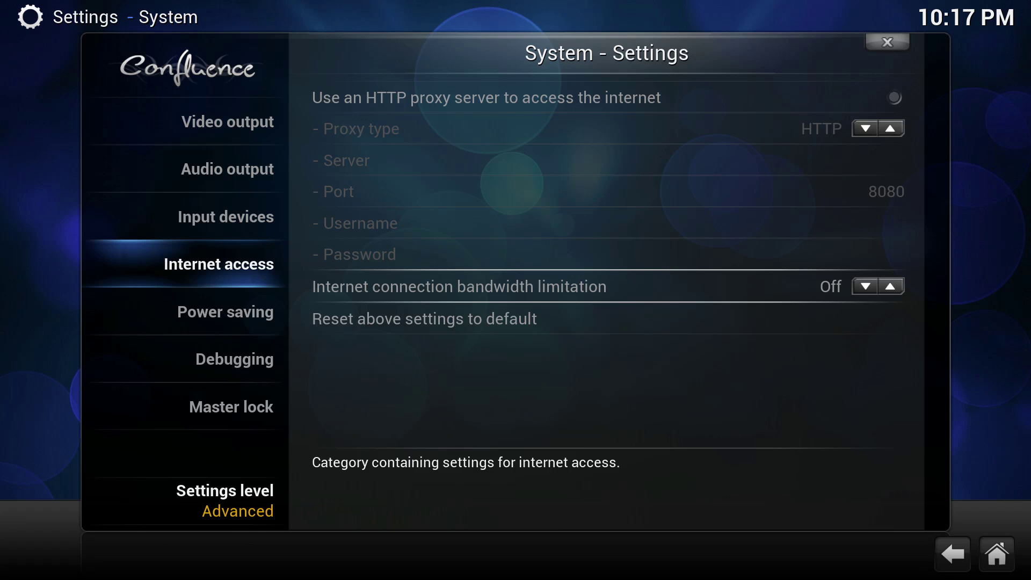
{"action": "key", "text": "Down"}
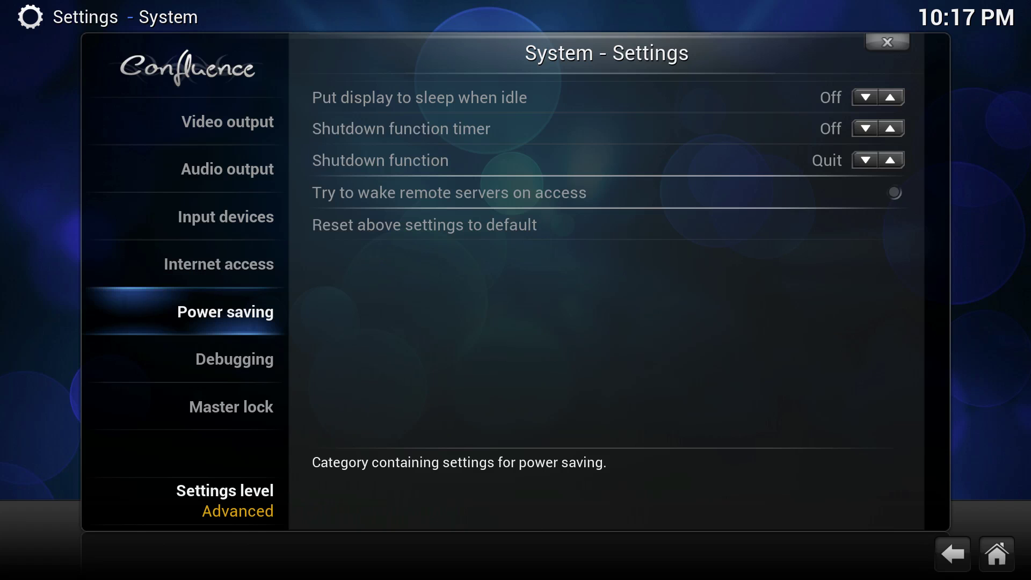
{"action": "key", "text": "Down"}
{"action": "key", "text": "Down"}
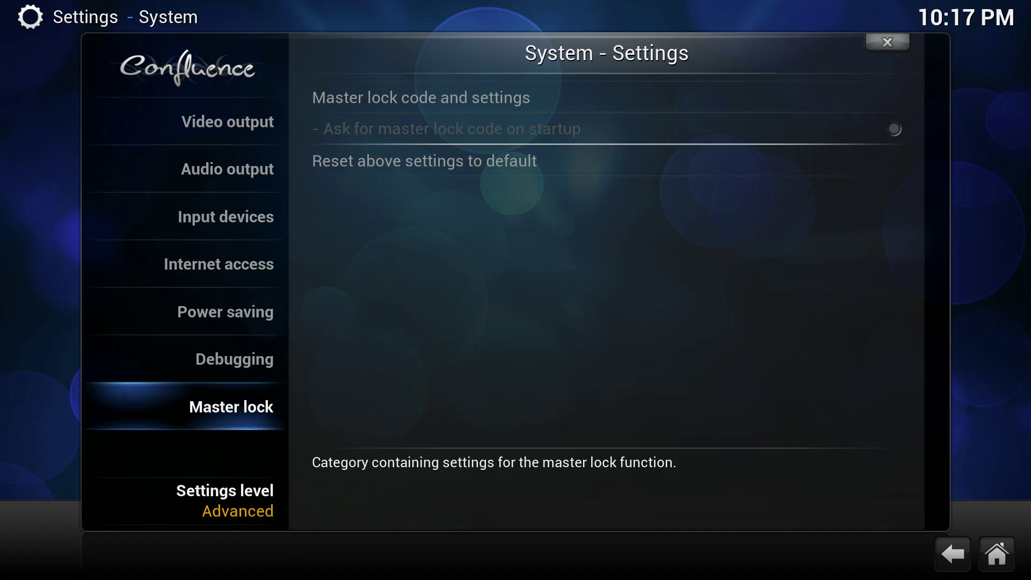
{"action": "key", "text": "Up"}
{"action": "key", "text": "Up"}
{"action": "key", "text": "Up"}
{"action": "key", "text": "Up"}
{"action": "key", "text": "Up"}
{"action": "key", "text": "Up"}
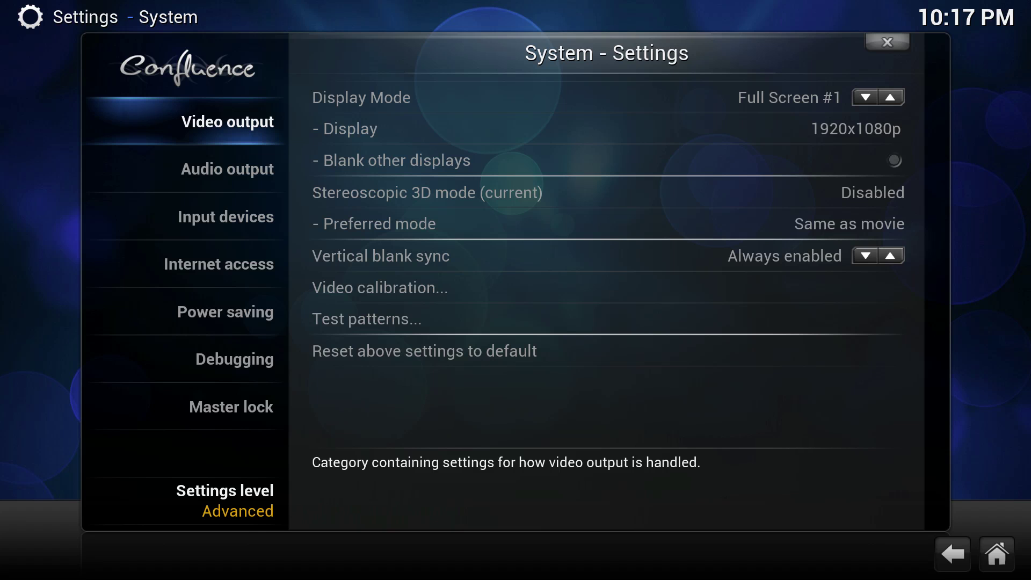
{"action": "key", "text": "BackSpace"}
{"action": "key", "text": "Up"}
{"action": "key", "text": "Up"}
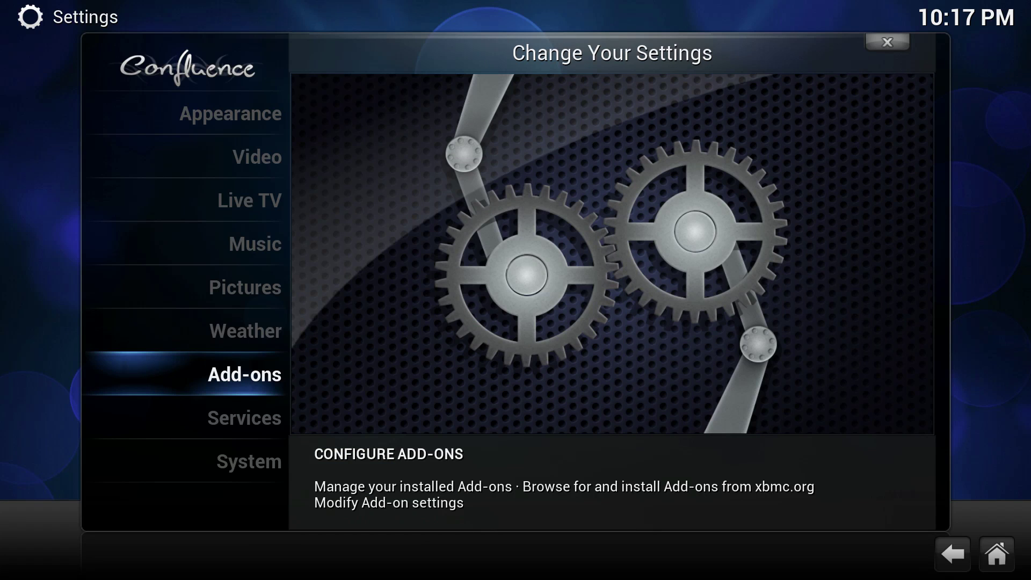
{"action": "key", "text": "Up"}
{"action": "key", "text": "Up"}
{"action": "key", "text": "Up"}
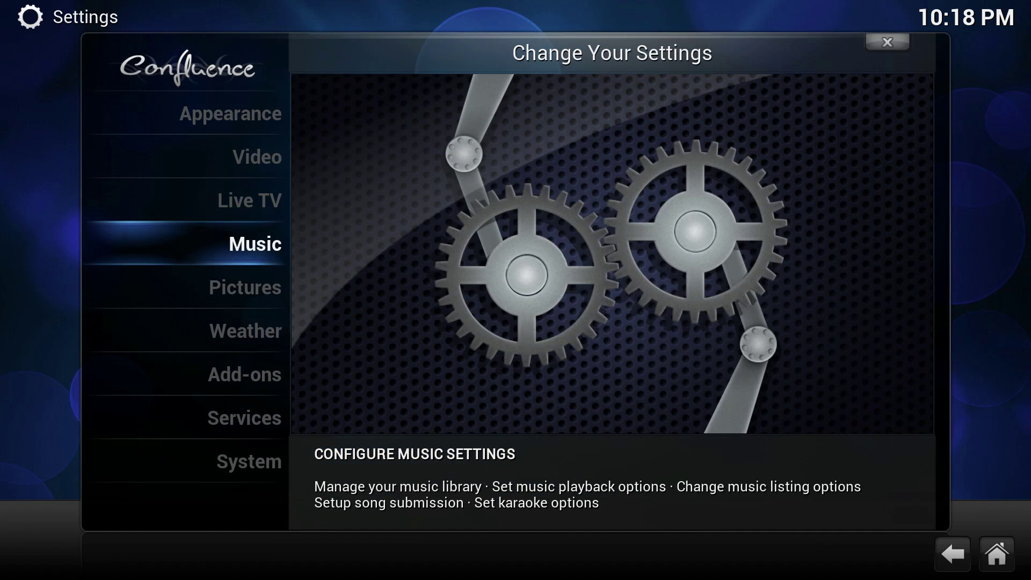
{"action": "key", "text": "Return"}
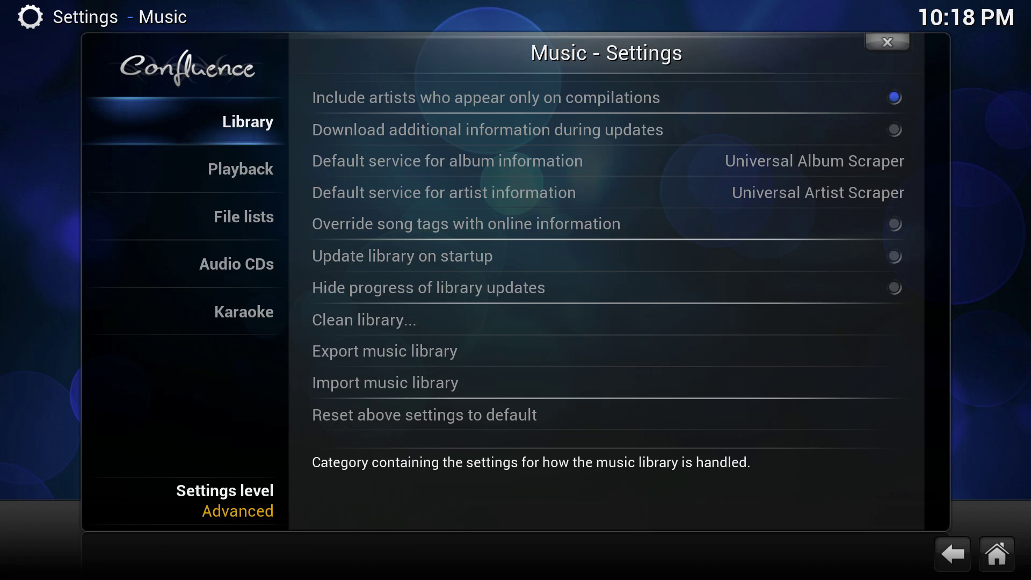
{"action": "key", "text": "Right"}
{"action": "key", "text": "Down"}
{"action": "key", "text": "Down"}
{"action": "key", "text": "Down"}
{"action": "key", "text": "Down"}
{"action": "key", "text": "Down"}
{"action": "key", "text": "Down"}
{"action": "key", "text": "Down"}
{"action": "key", "text": "Down"}
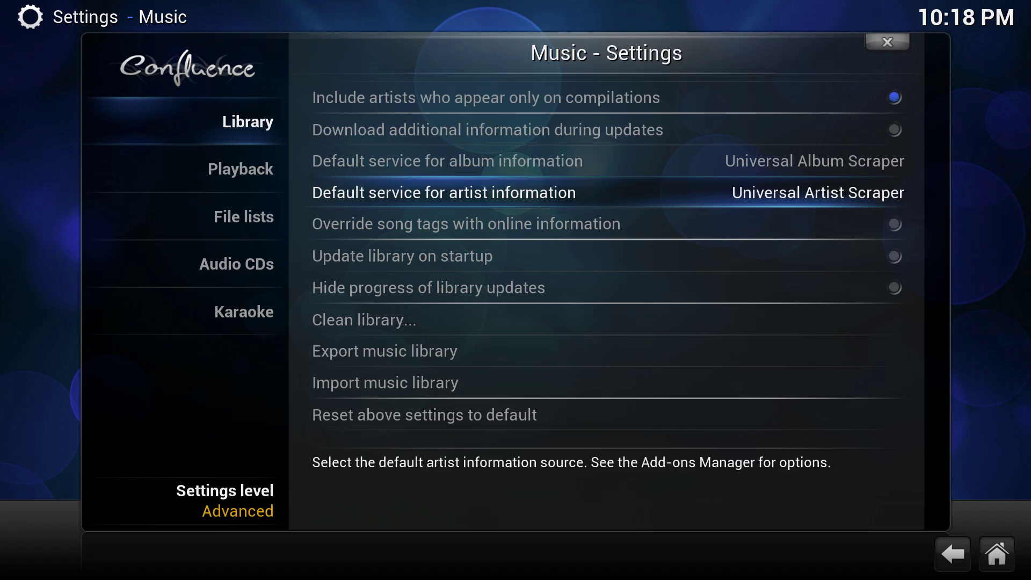
{"action": "key", "text": "Down"}
{"action": "key", "text": "Return"}
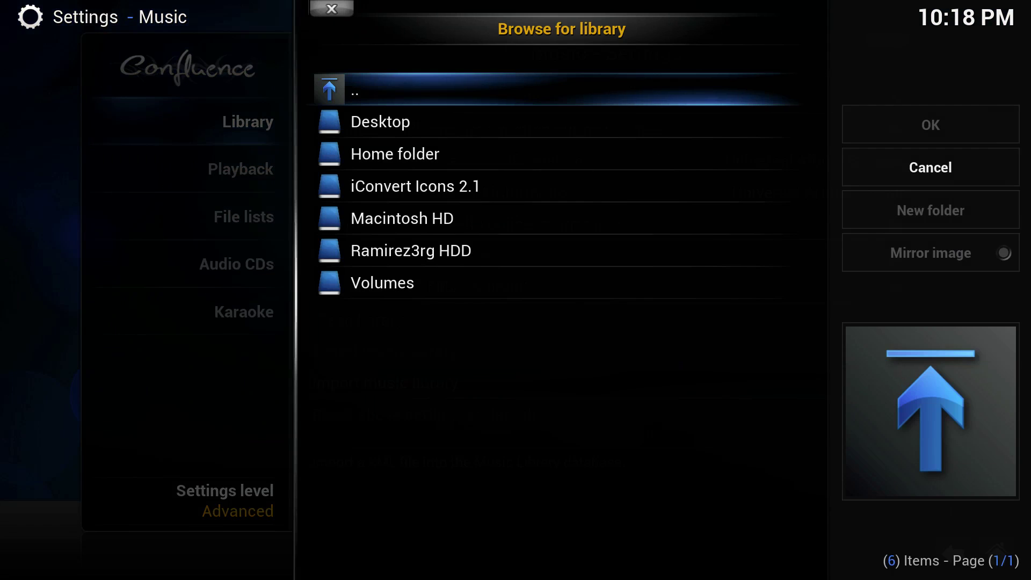
{"action": "key", "text": "Down"}
{"action": "key", "text": "Down"}
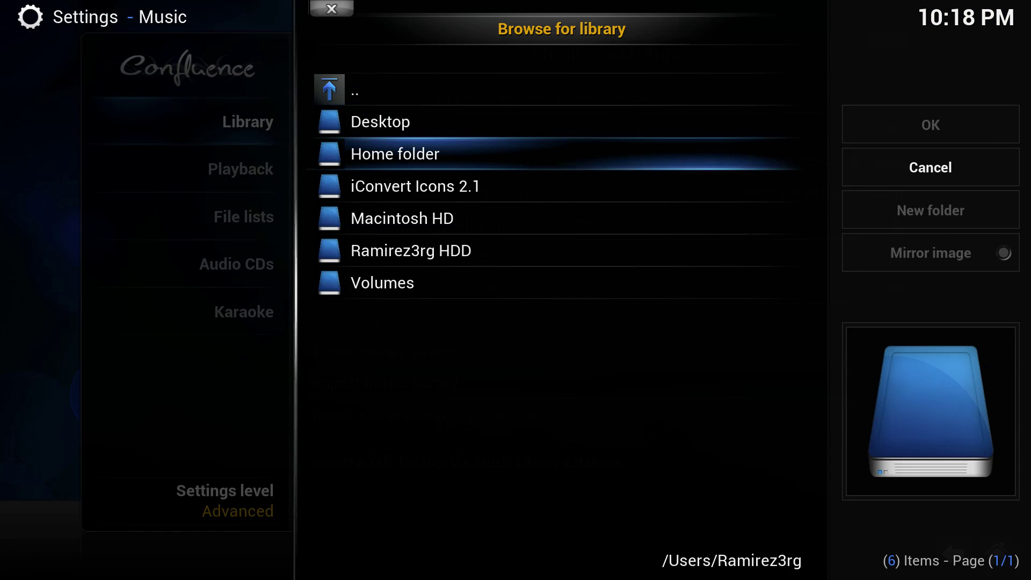
{"action": "key", "text": "Return"}
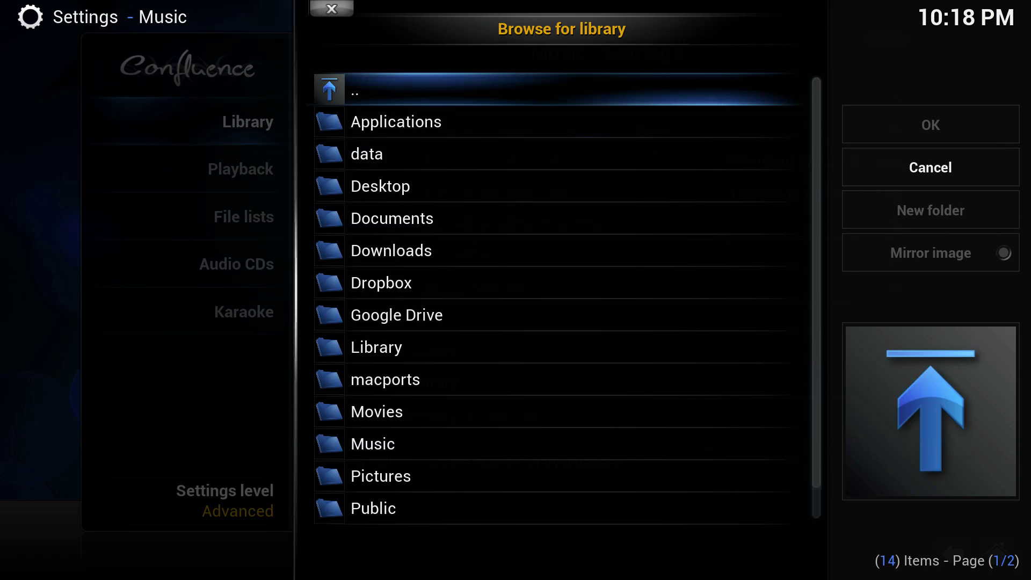
{"action": "key", "text": "Down"}
{"action": "key", "text": "Down"}
{"action": "key", "text": "Down"}
{"action": "key", "text": "Down"}
{"action": "key", "text": "Down"}
{"action": "key", "text": "Down"}
{"action": "key", "text": "Down"}
{"action": "key", "text": "Down"}
{"action": "key", "text": "Down"}
{"action": "key", "text": "Down"}
{"action": "key", "text": "Down"}
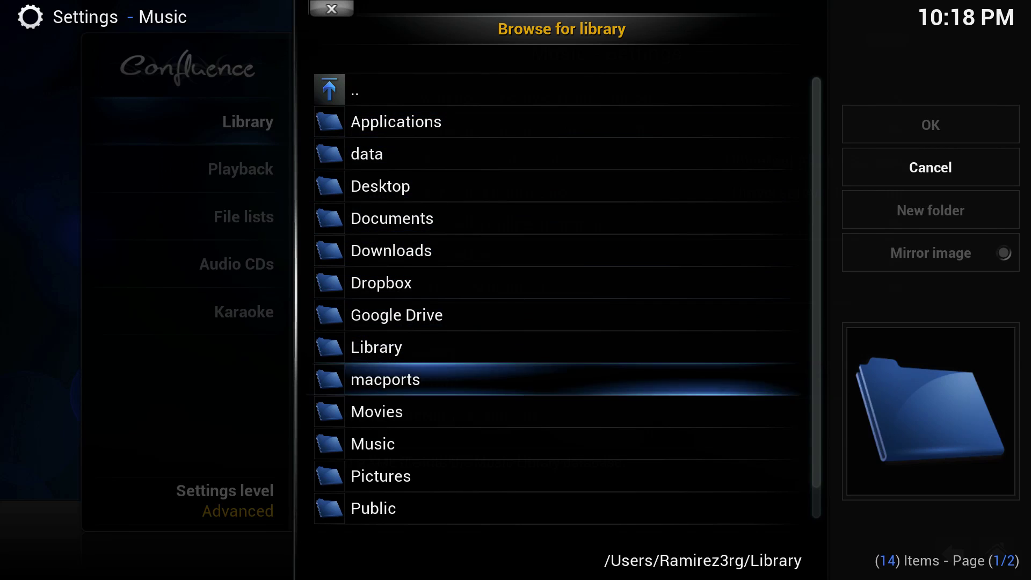
{"action": "key", "text": "Return"}
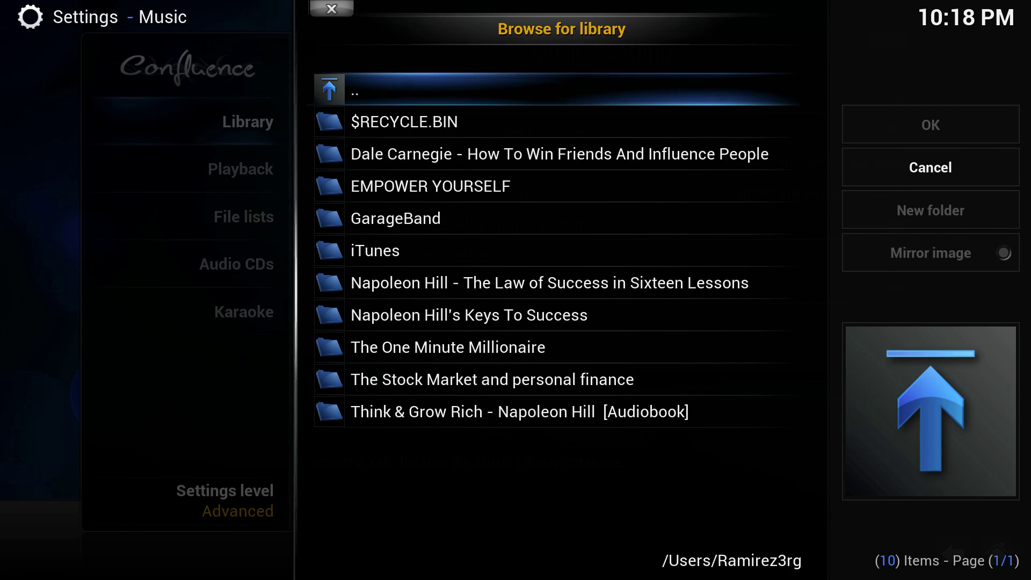
{"action": "key", "text": "Down"}
{"action": "key", "text": "Down"}
{"action": "key", "text": "Down"}
{"action": "key", "text": "Down"}
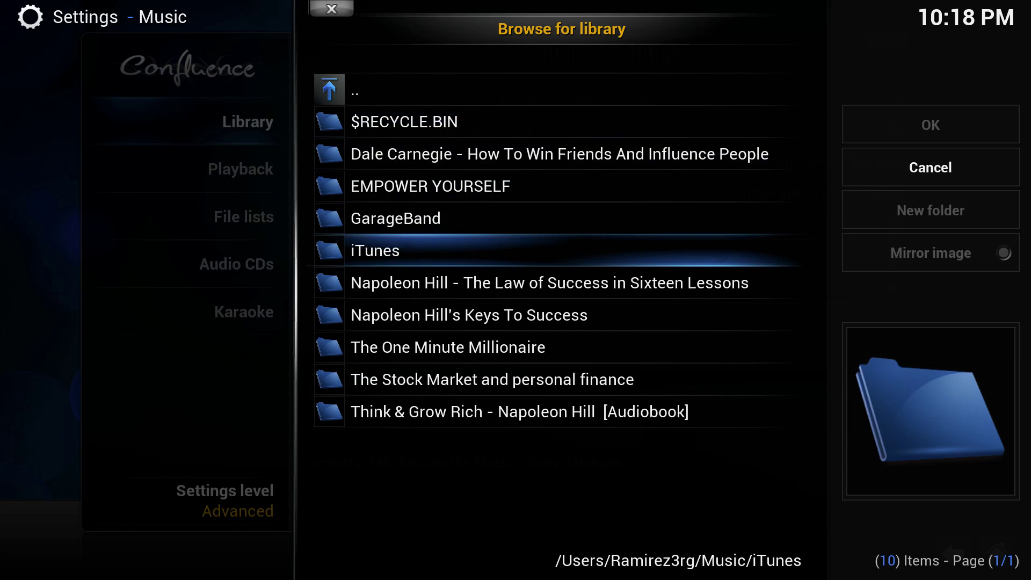
{"action": "key", "text": "Right"}
{"action": "key", "text": "Left"}
{"action": "key", "text": "Return"}
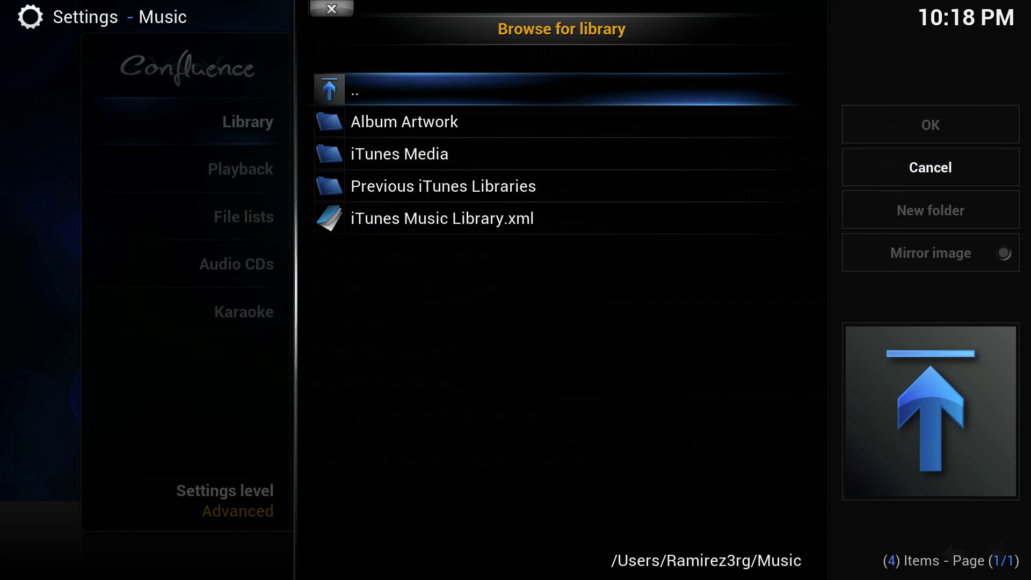
{"action": "key", "text": "Down"}
{"action": "key", "text": "Down"}
{"action": "key", "text": "Down"}
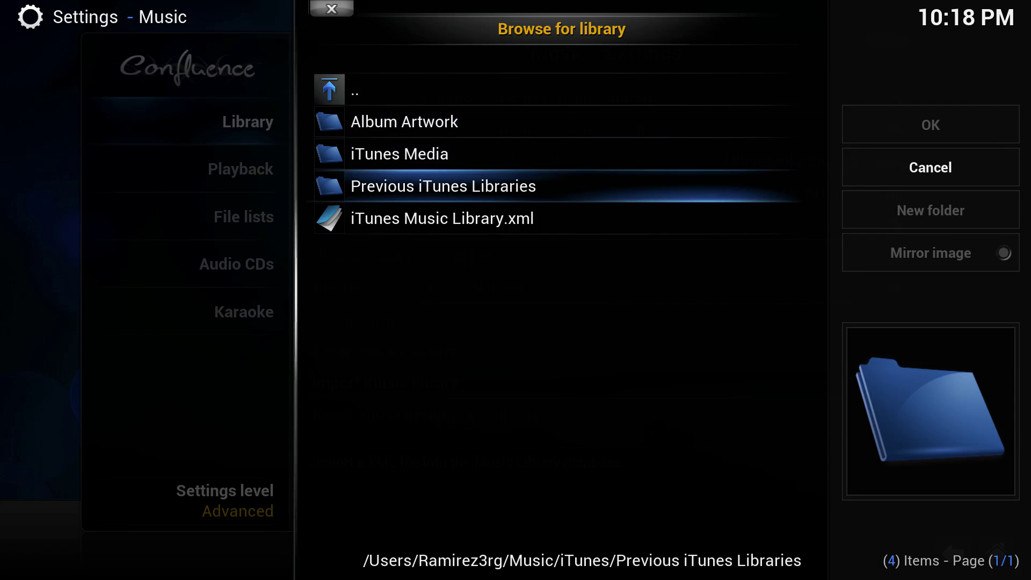
{"action": "key", "text": "Down"}
{"action": "key", "text": "Right"}
{"action": "key", "text": "Up"}
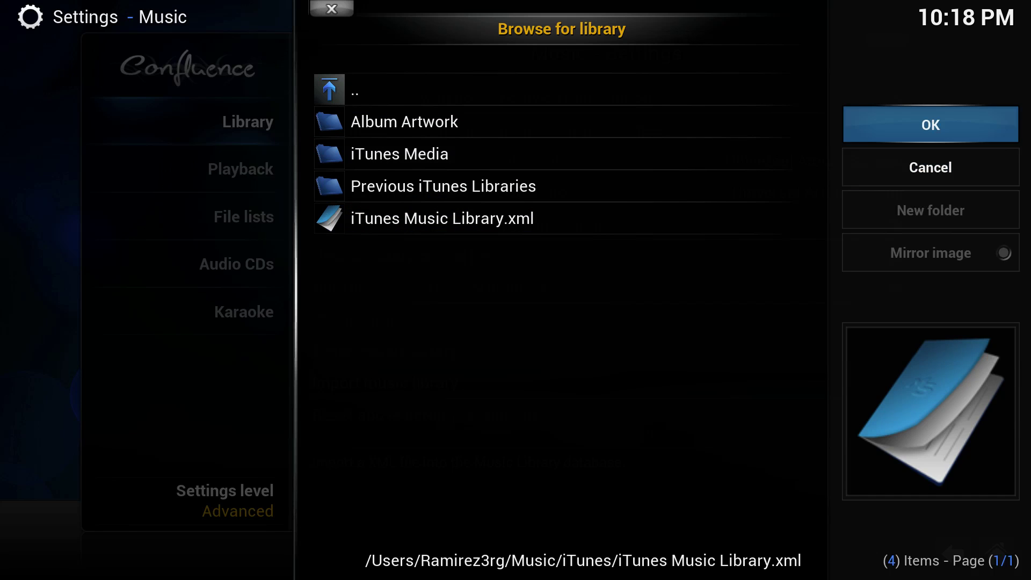
{"action": "key", "text": "BackSpace"}
{"action": "key", "text": "BackSpace"}
{"action": "key", "text": "BackSpace"}
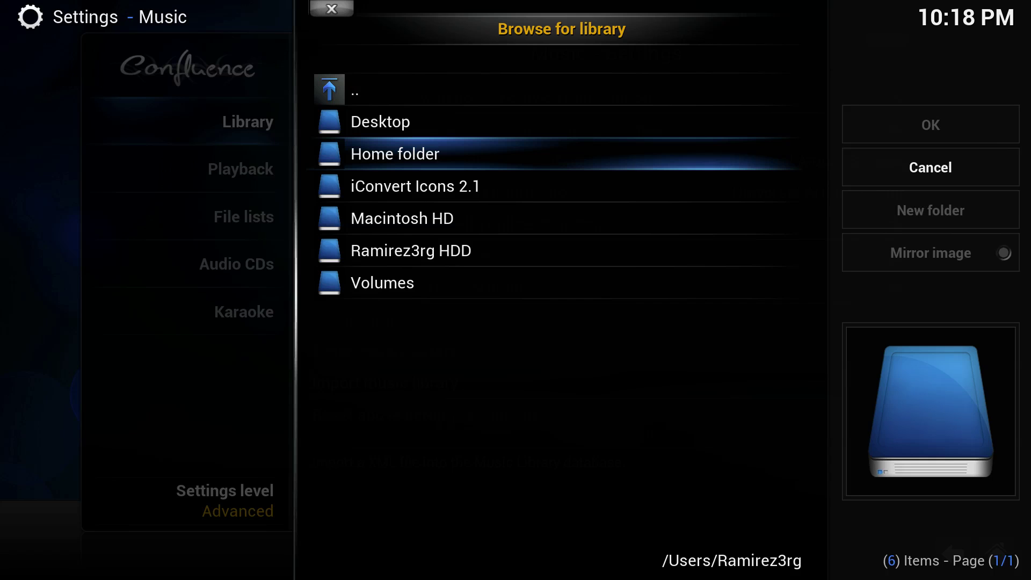
{"action": "key", "text": "Escape"}
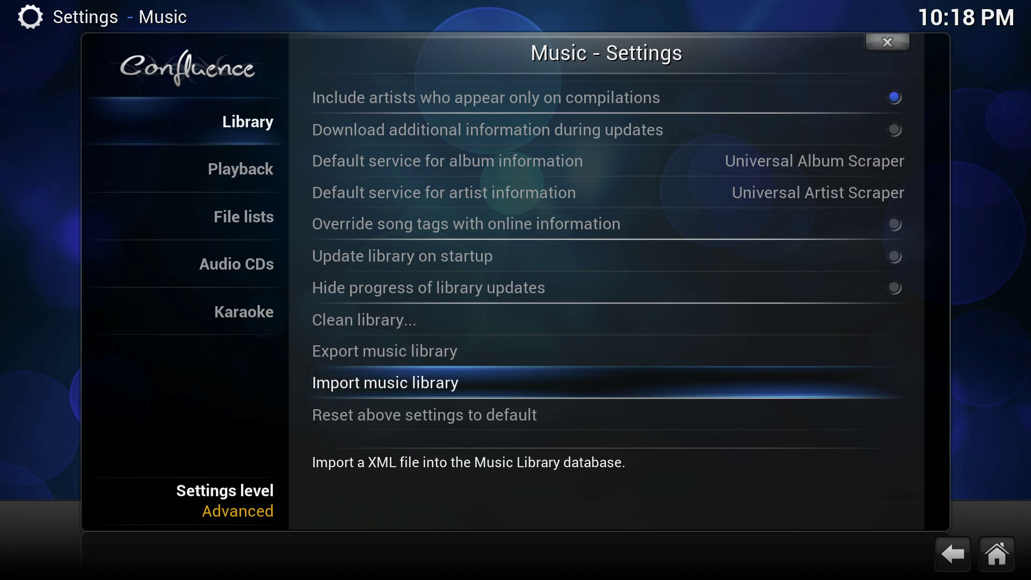
Open the Videos > Library settings and turn on updating the video library at startup
{"action": "key", "text": "Escape"}
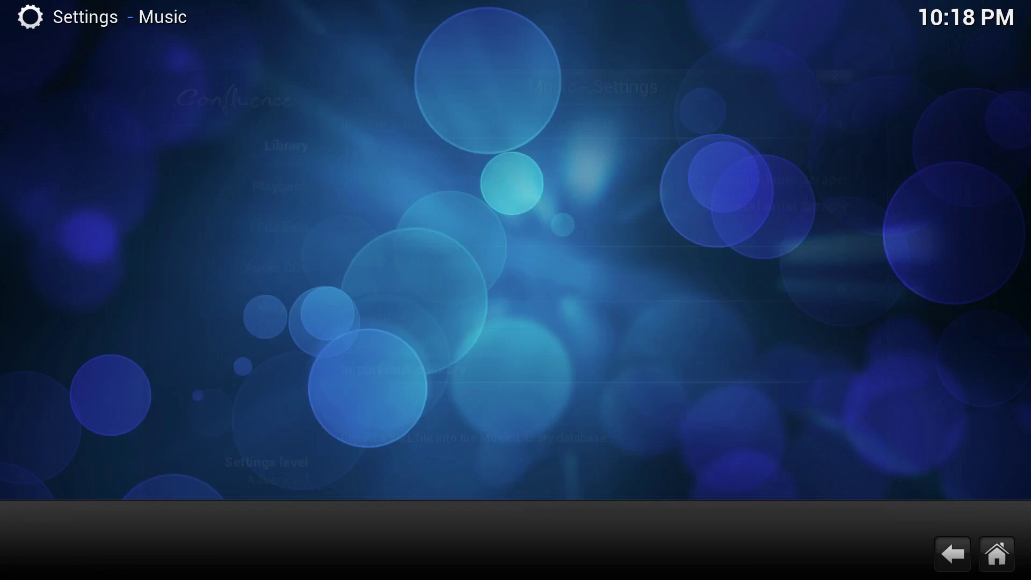
{"action": "key", "text": "Up"}
{"action": "key", "text": "Up"}
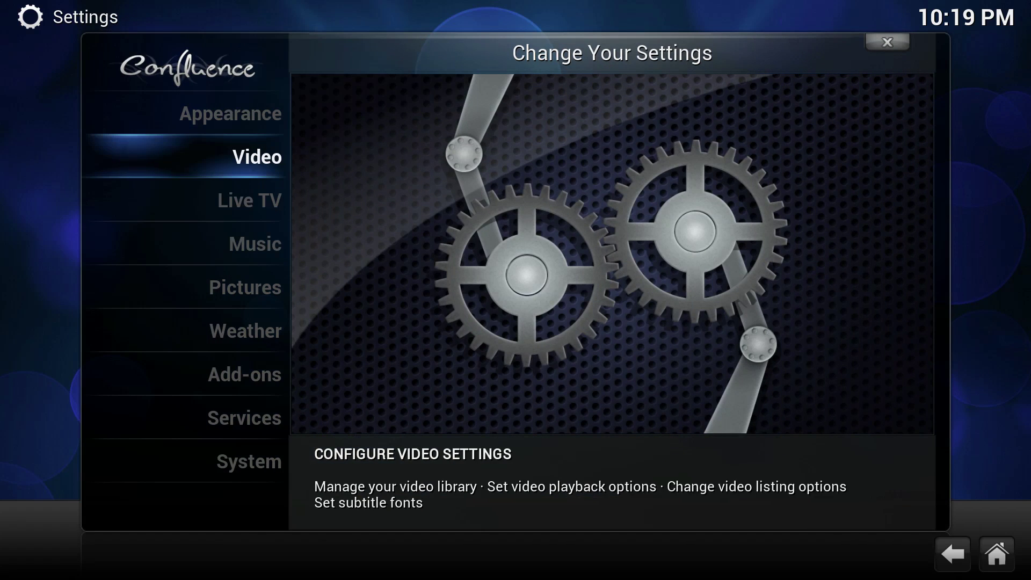
{"action": "key", "text": "Return"}
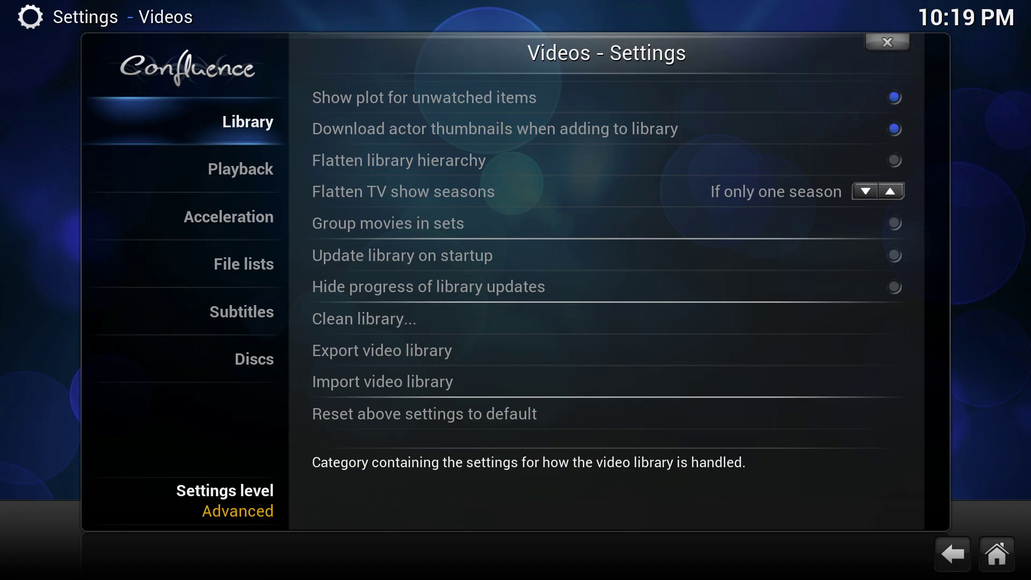
{"action": "key", "text": "Right"}
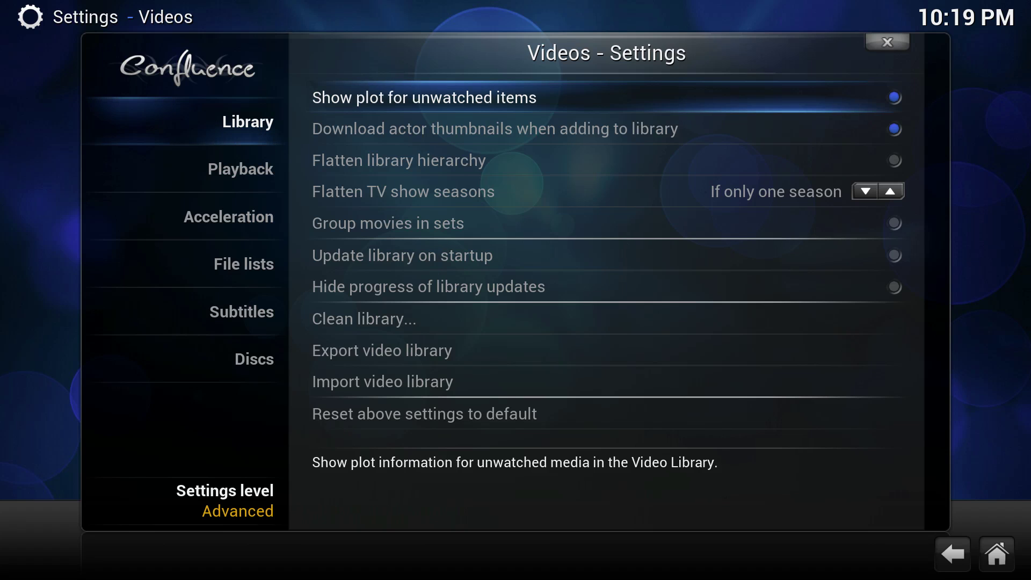
{"action": "key", "text": "Down"}
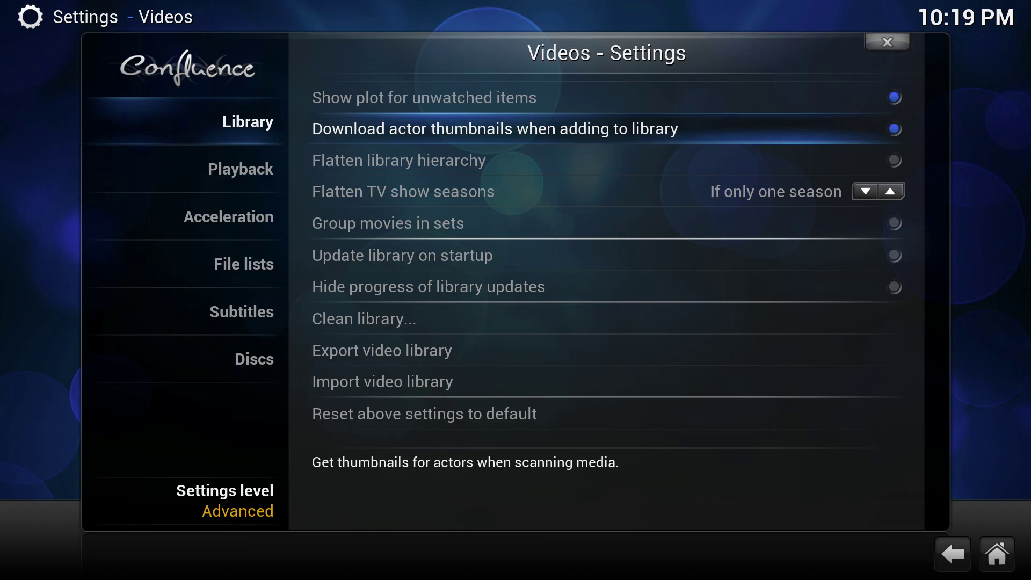
{"action": "key", "text": "Down"}
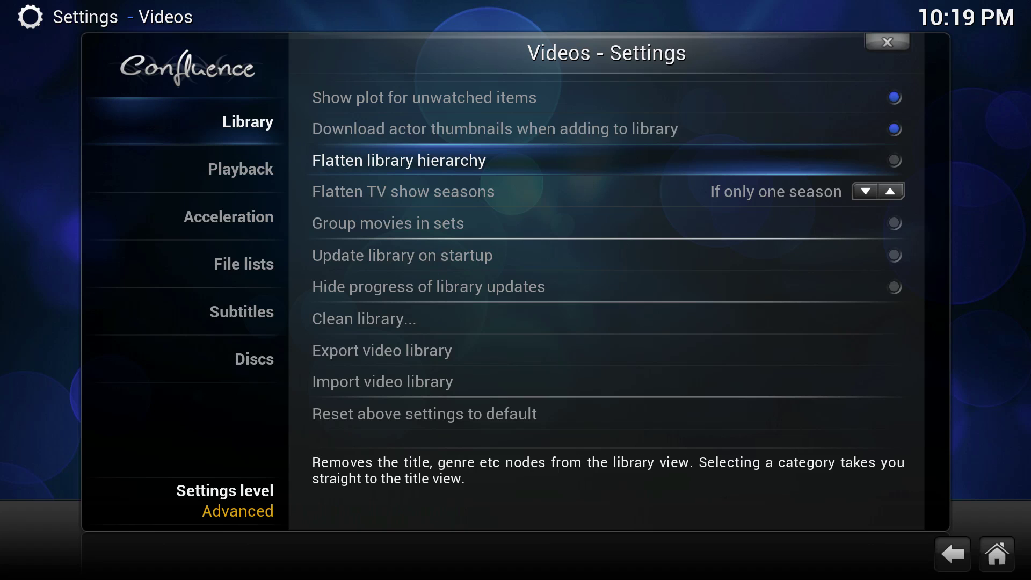
{"action": "key", "text": "Down"}
{"action": "key", "text": "Down"}
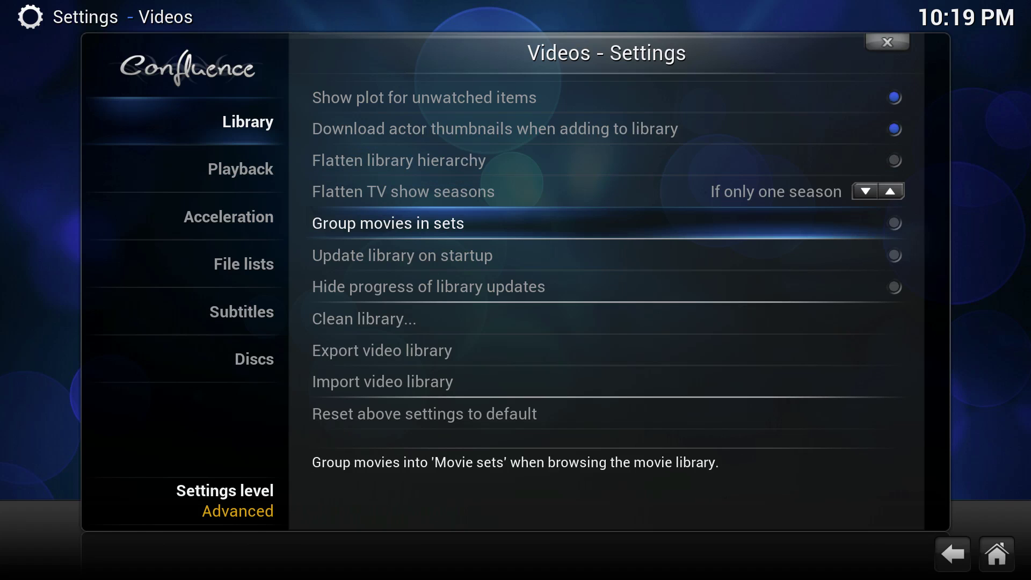
Turn on 'Hide progress of library updates' and return to the Settings categories
{"action": "key", "text": "Down"}
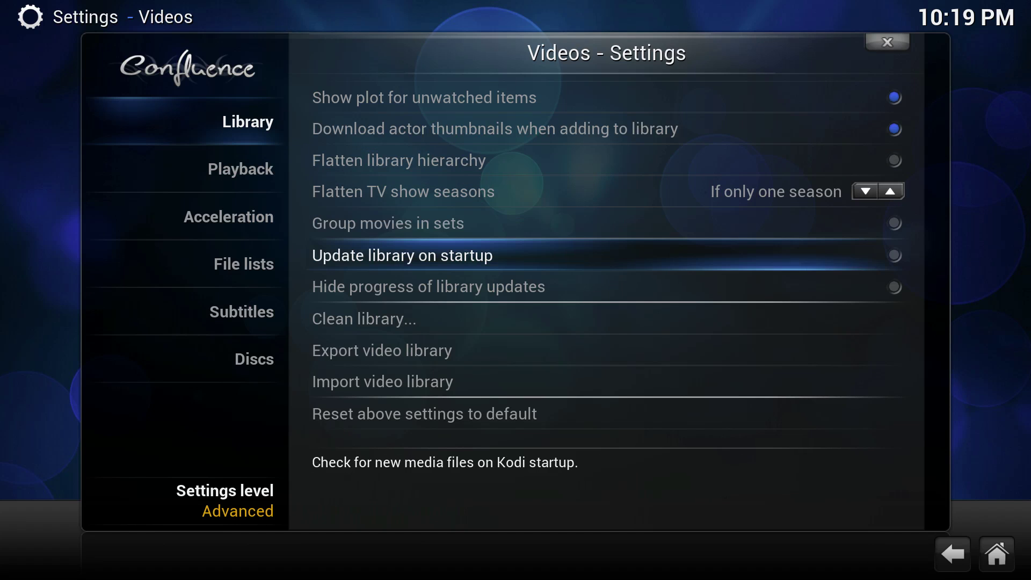
{"action": "key", "text": "Return"}
{"action": "key", "text": "Down"}
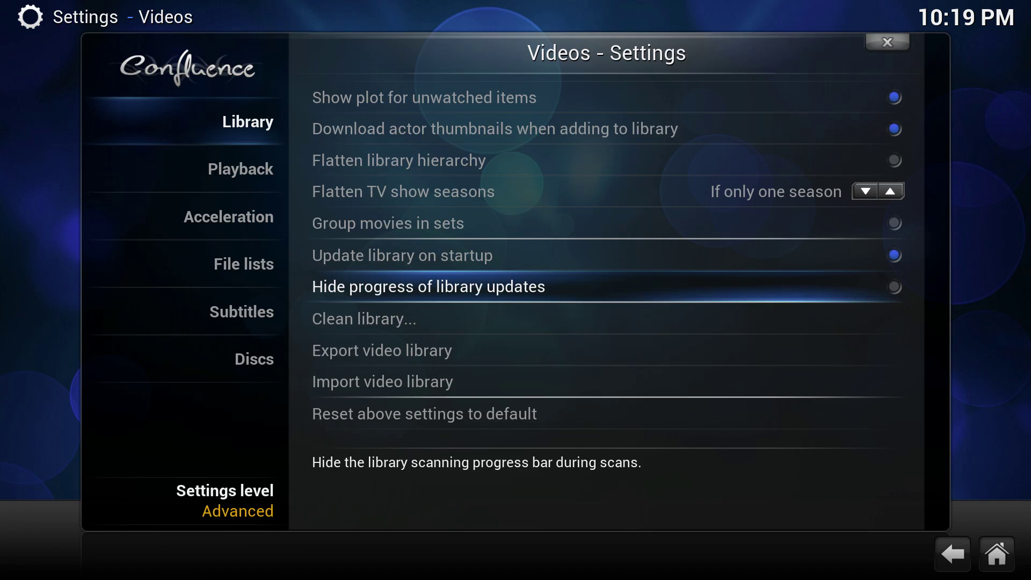
{"action": "key", "text": "Return"}
{"action": "key", "text": "Down"}
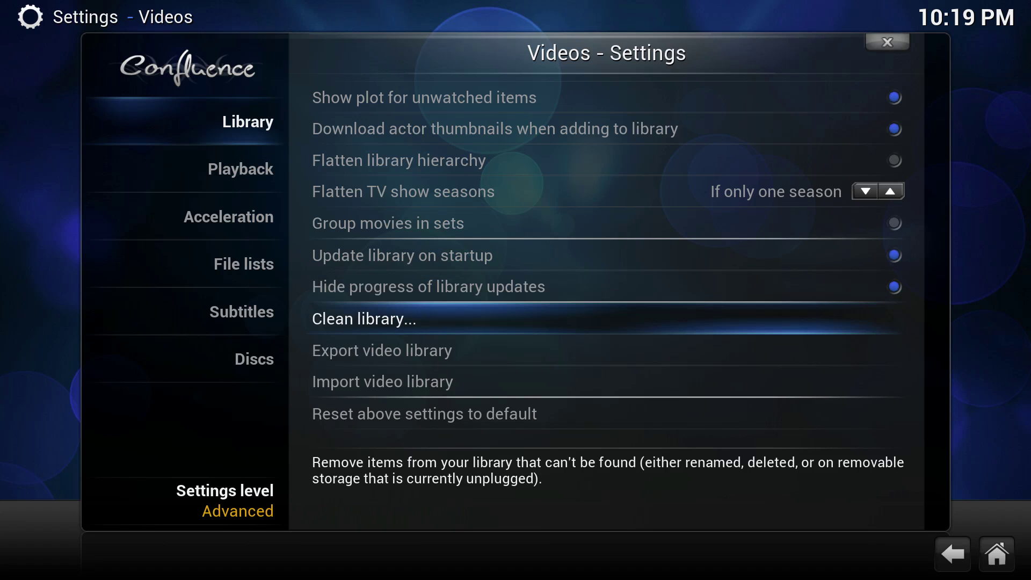
{"action": "key", "text": "Down"}
{"action": "key", "text": "Down"}
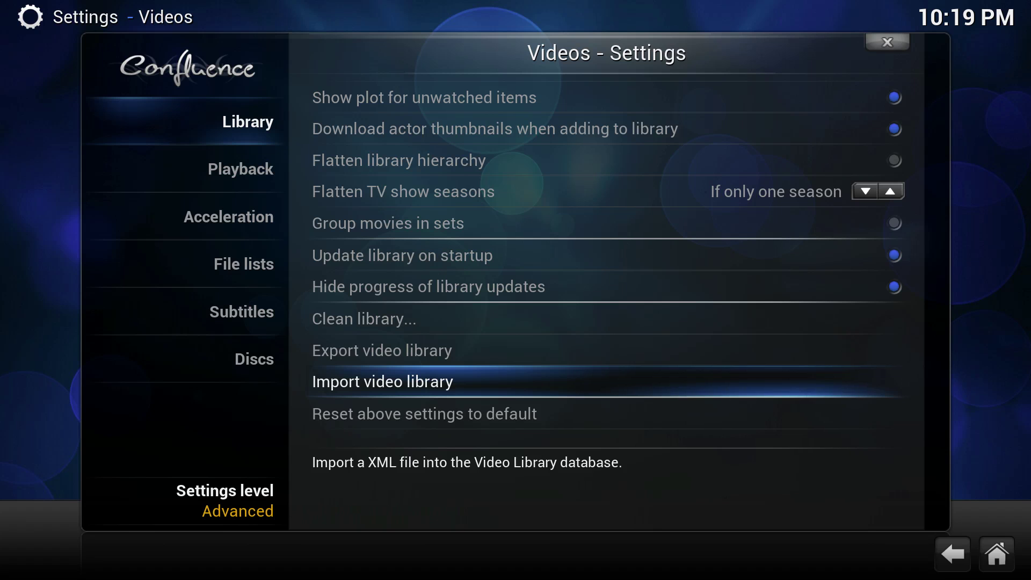
{"action": "key", "text": "Left"}
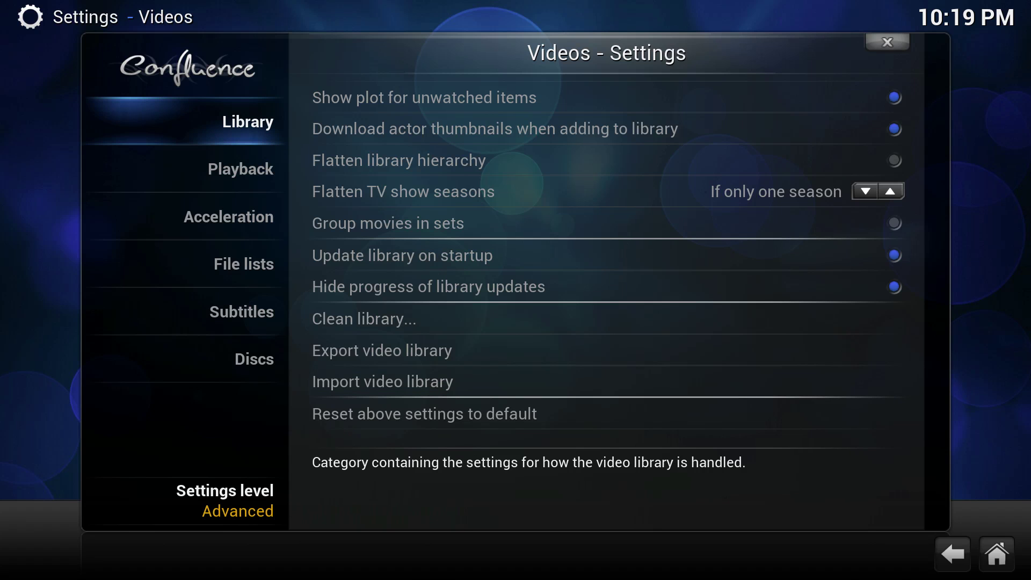
{"action": "key", "text": "BackSpace"}
{"action": "key", "text": "Up"}
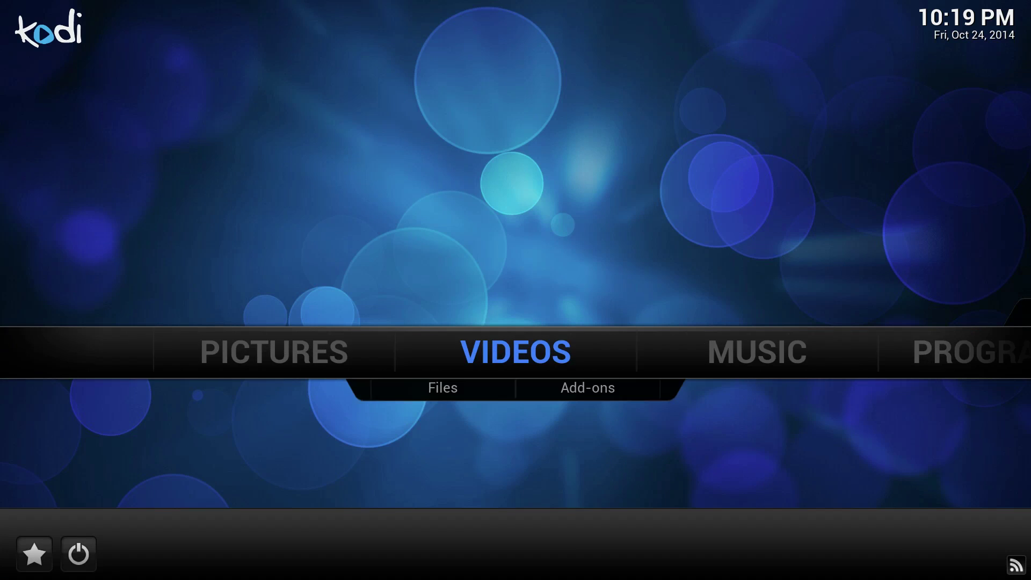
Go to Home, reopen System settings > Appearance, and open the Confluence skin's '- Settings'
{"action": "key", "text": "Left"}
{"action": "key", "text": "Right"}
{"action": "key", "text": "Right"}
{"action": "key", "text": "Right"}
{"action": "key", "text": "Right"}
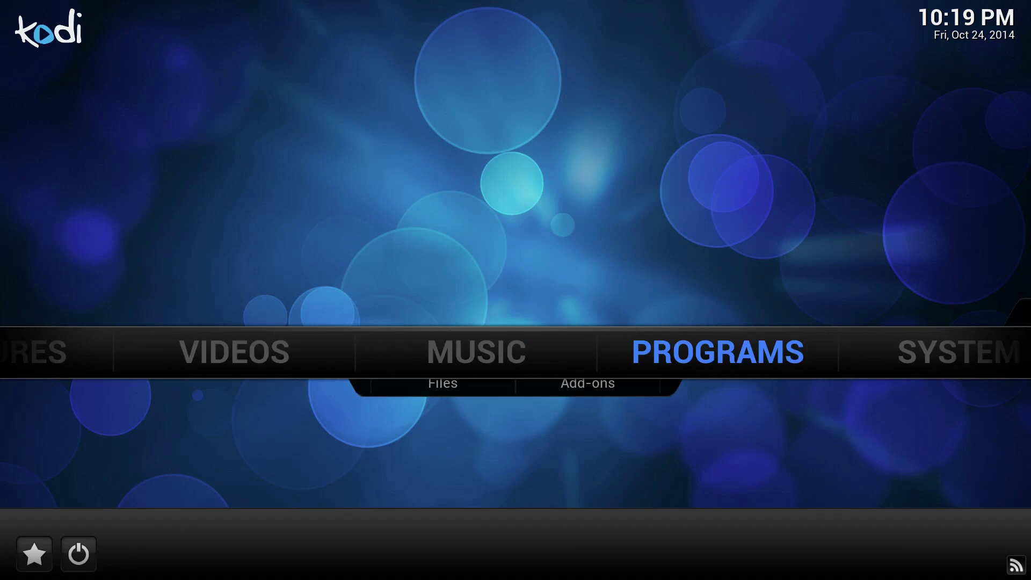
{"action": "key", "text": "Left"}
{"action": "key", "text": "Left"}
{"action": "key", "text": "Left"}
{"action": "key", "text": "Left"}
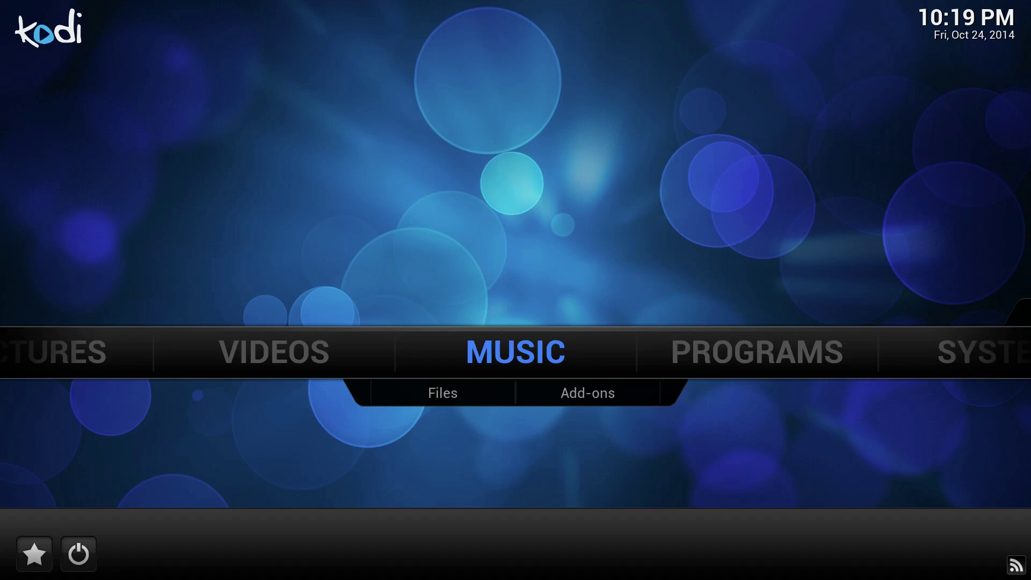
{"action": "key", "text": "Right"}
{"action": "key", "text": "Right"}
{"action": "key", "text": "Right"}
{"action": "key", "text": "Right"}
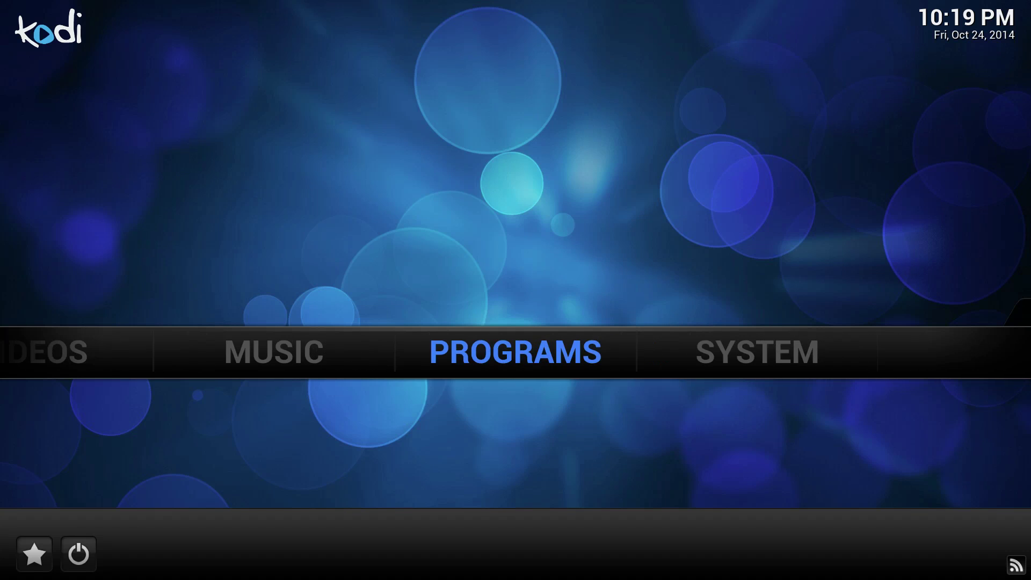
{"action": "key", "text": "Return"}
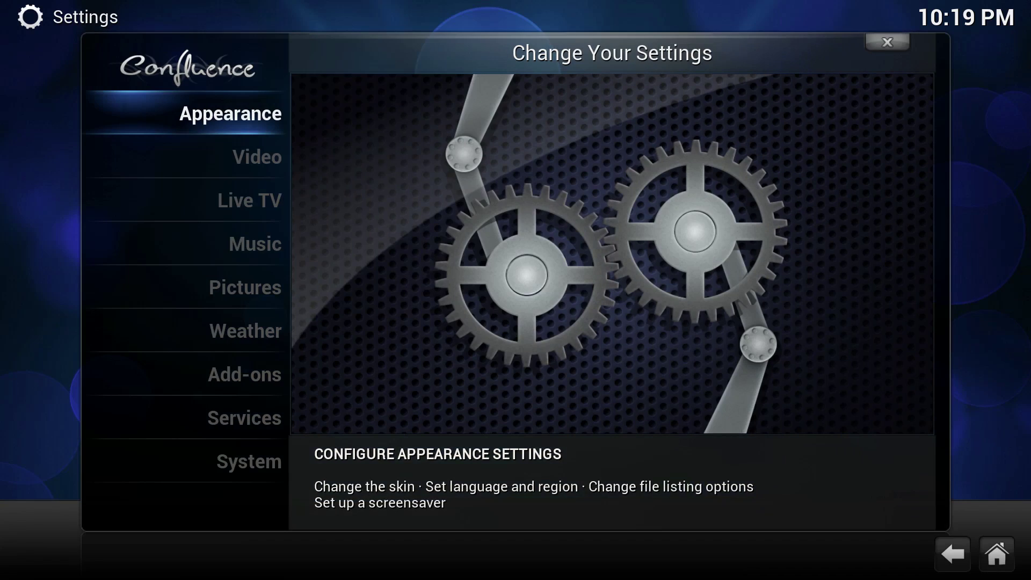
{"action": "key", "text": "Return"}
{"action": "key", "text": "Right"}
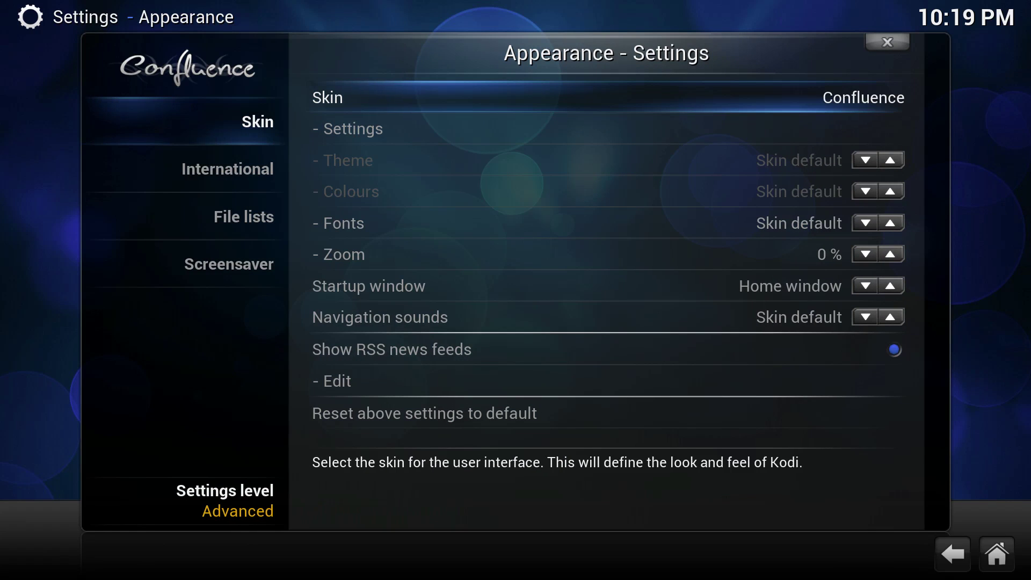
{"action": "key", "text": "Down"}
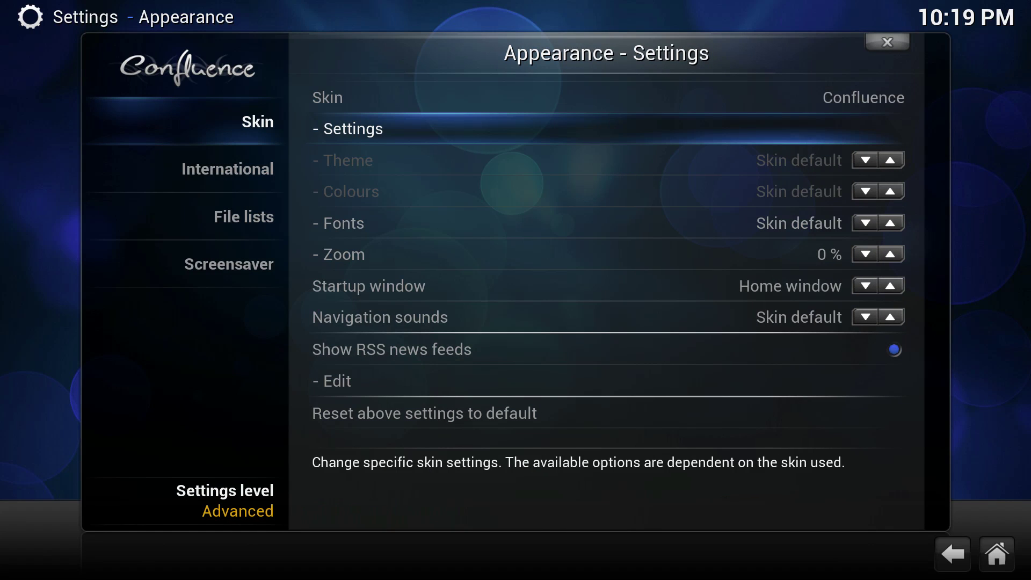
{"action": "key", "text": "Return"}
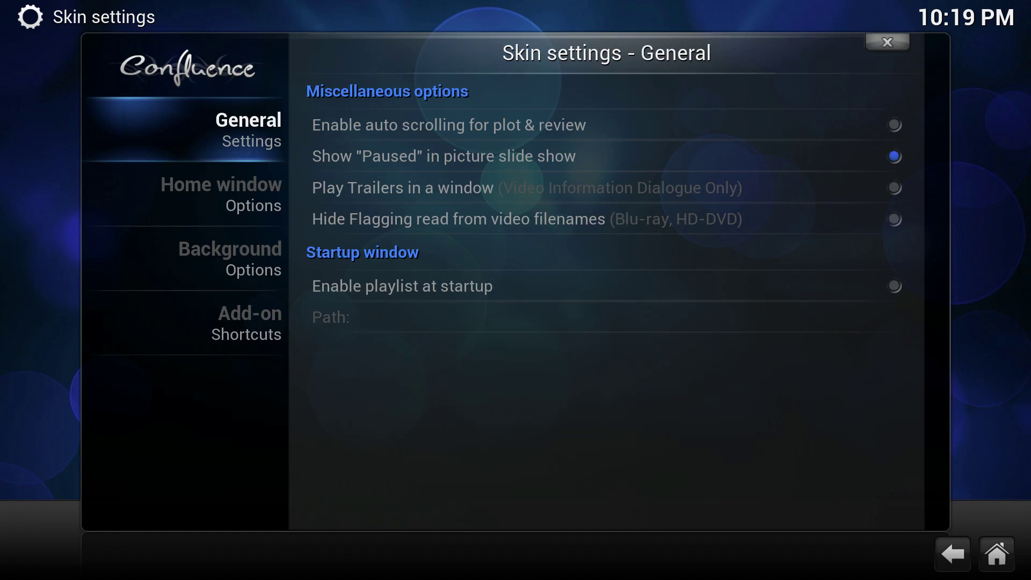
In Home window Options, turn on Hide - Music and Hide - Pictures
{"action": "key", "text": "Down"}
{"action": "key", "text": "Right"}
{"action": "key", "text": "Down"}
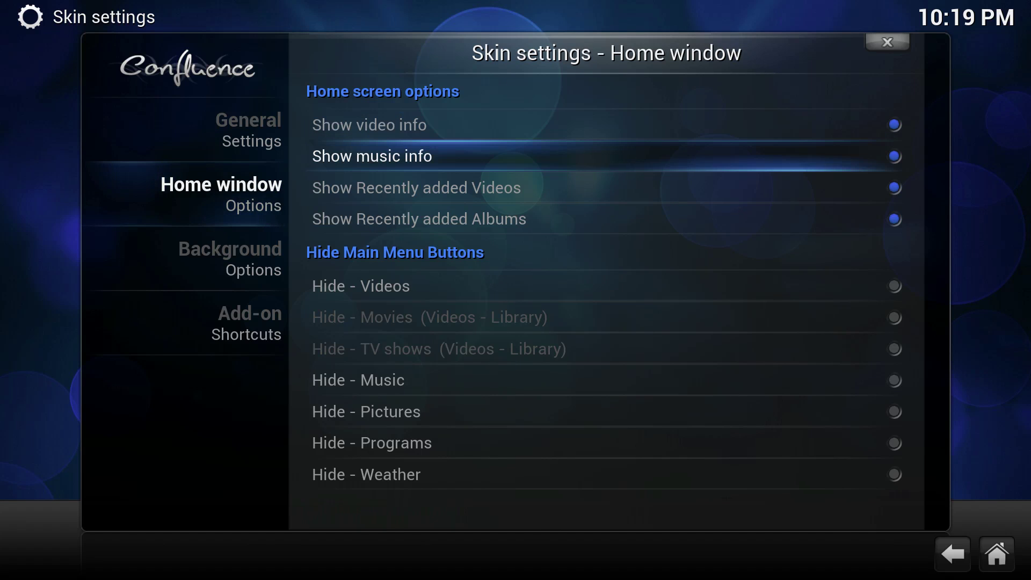
{"action": "key", "text": "Down"}
{"action": "key", "text": "Down"}
{"action": "key", "text": "Down"}
{"action": "key", "text": "Down"}
{"action": "key", "text": "Down"}
{"action": "key", "text": "Down"}
{"action": "key", "text": "Down"}
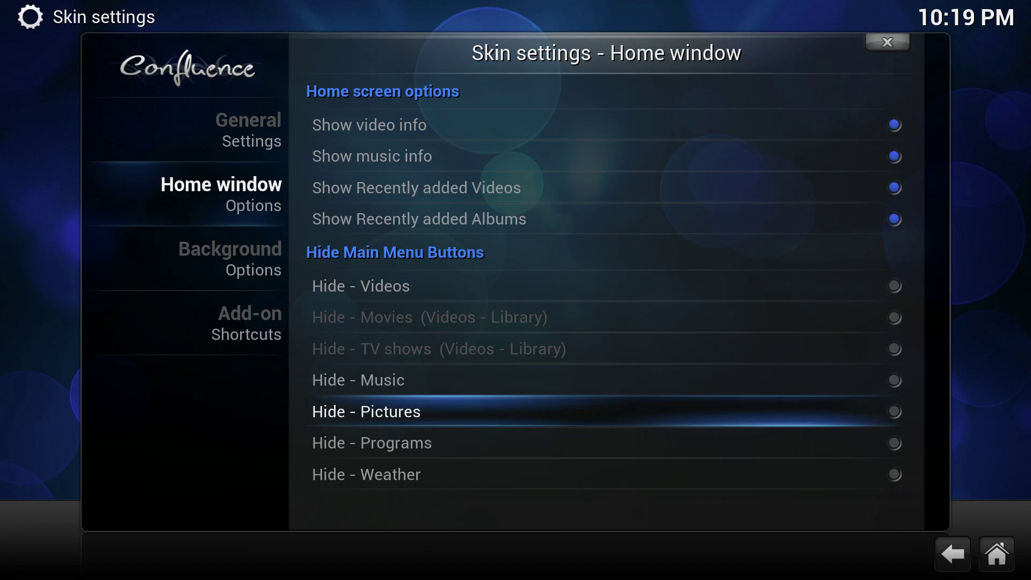
{"action": "key", "text": "Down"}
{"action": "key", "text": "Up"}
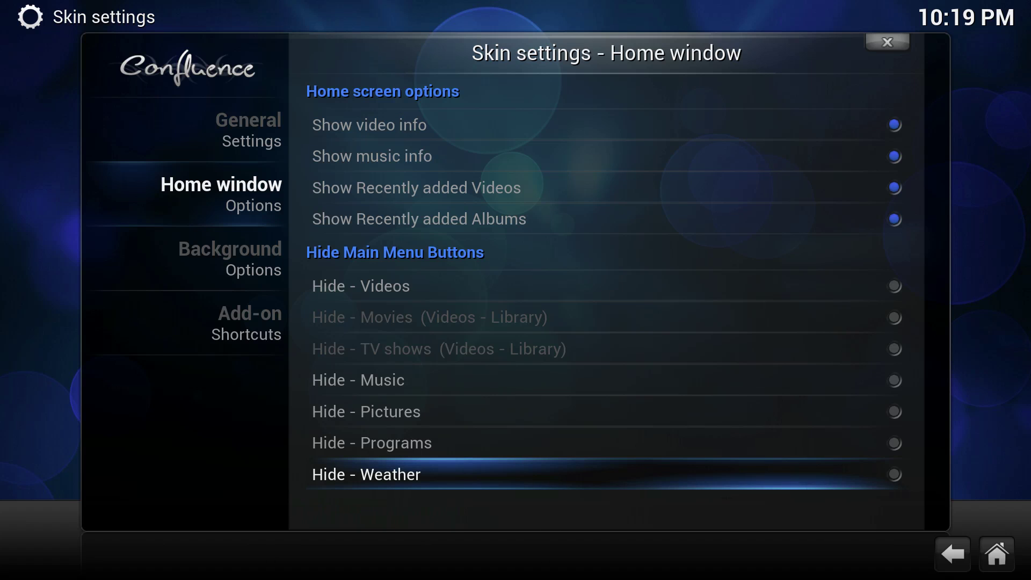
{"action": "key", "text": "Up"}
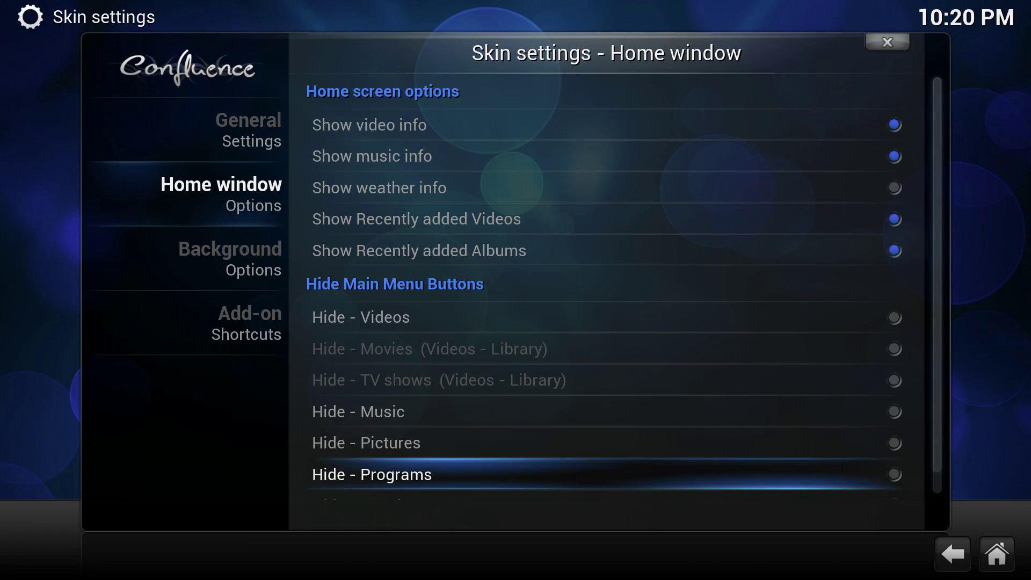
{"action": "key", "text": "Up"}
{"action": "key", "text": "Up"}
{"action": "key", "text": "Return"}
{"action": "key", "text": "Down"}
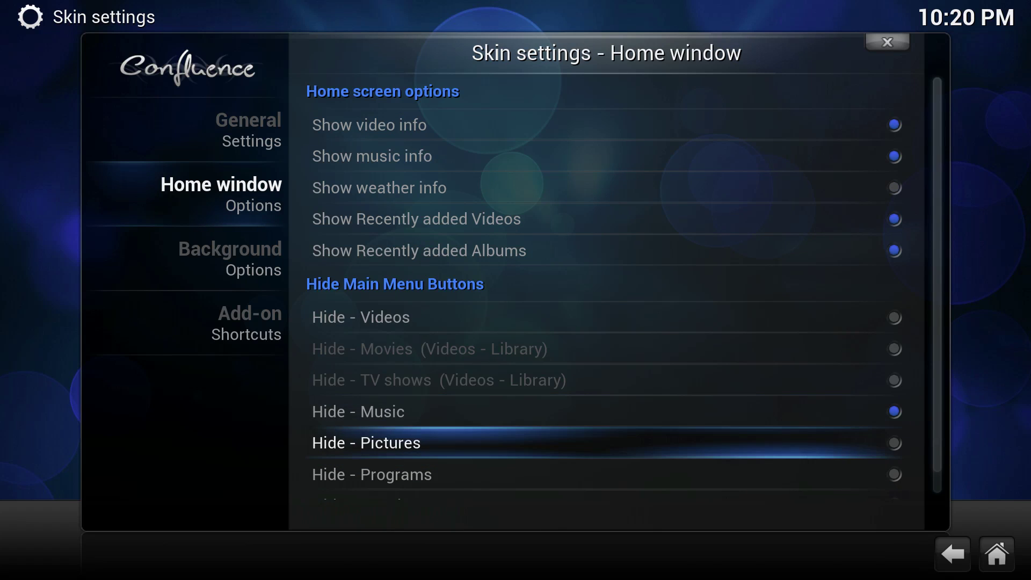
{"action": "key", "text": "Return"}
Leave Hide - Programs off, turn on Hide - Weather, and move to the Add-on Shortcuts page
{"action": "key", "text": "Down"}
{"action": "key", "text": "Return"}
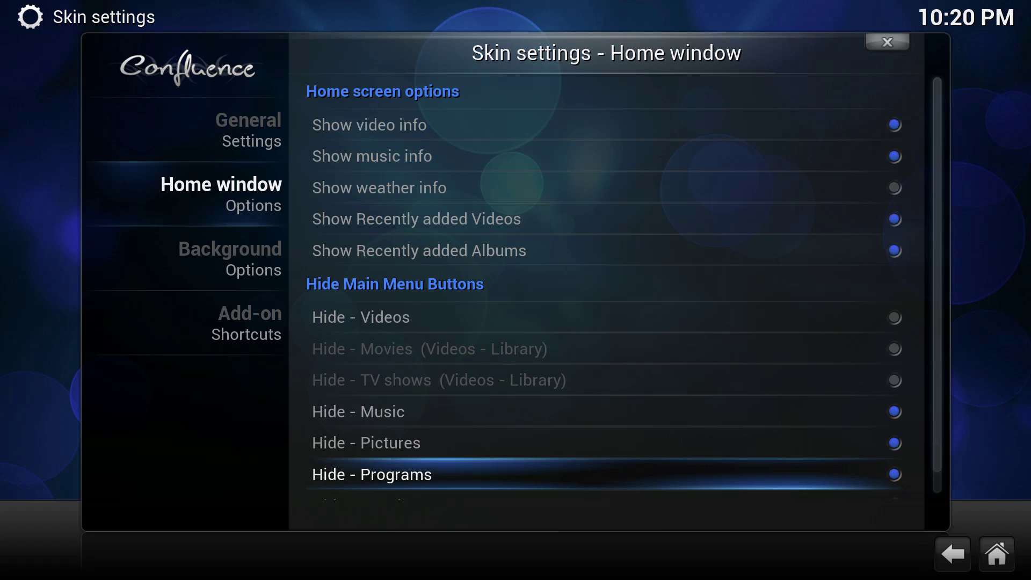
{"action": "key", "text": "Down"}
{"action": "key", "text": "Down"}
{"action": "key", "text": "Down"}
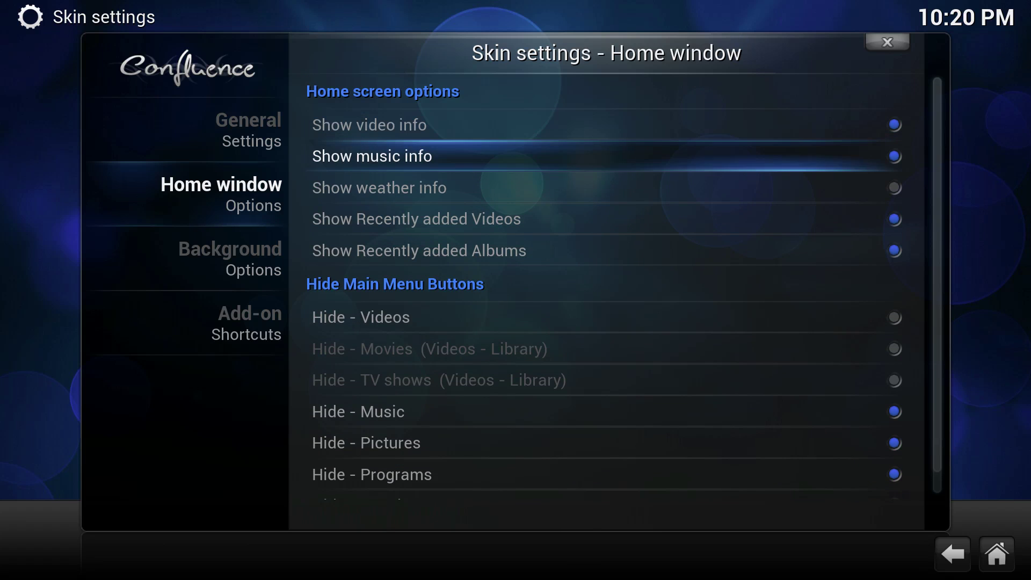
{"action": "key", "text": "Down"}
{"action": "key", "text": "Down"}
{"action": "key", "text": "Down"}
{"action": "key", "text": "Down"}
{"action": "key", "text": "Down"}
{"action": "key", "text": "Down"}
{"action": "key", "text": "Down"}
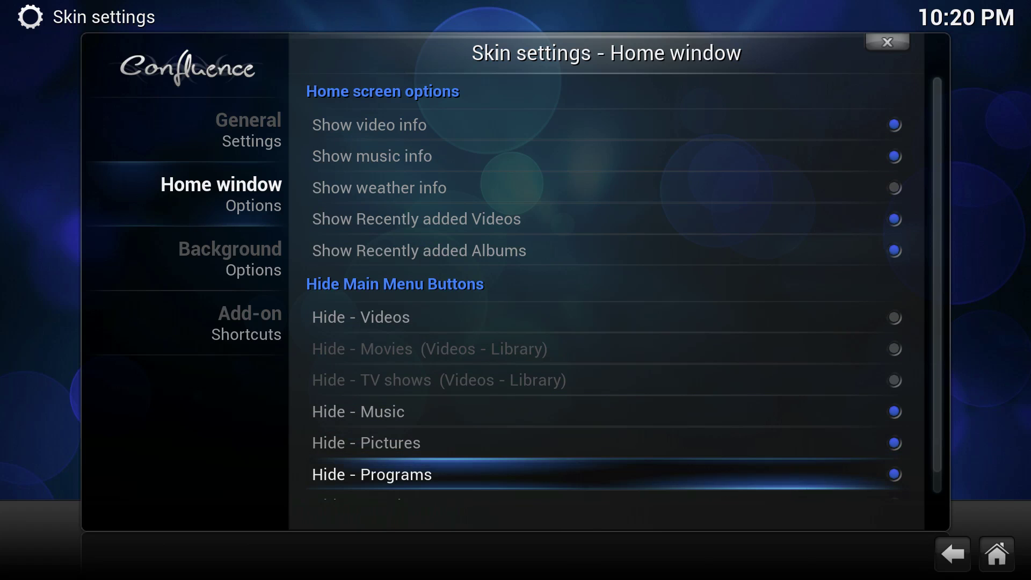
{"action": "key", "text": "Down"}
{"action": "key", "text": "Up"}
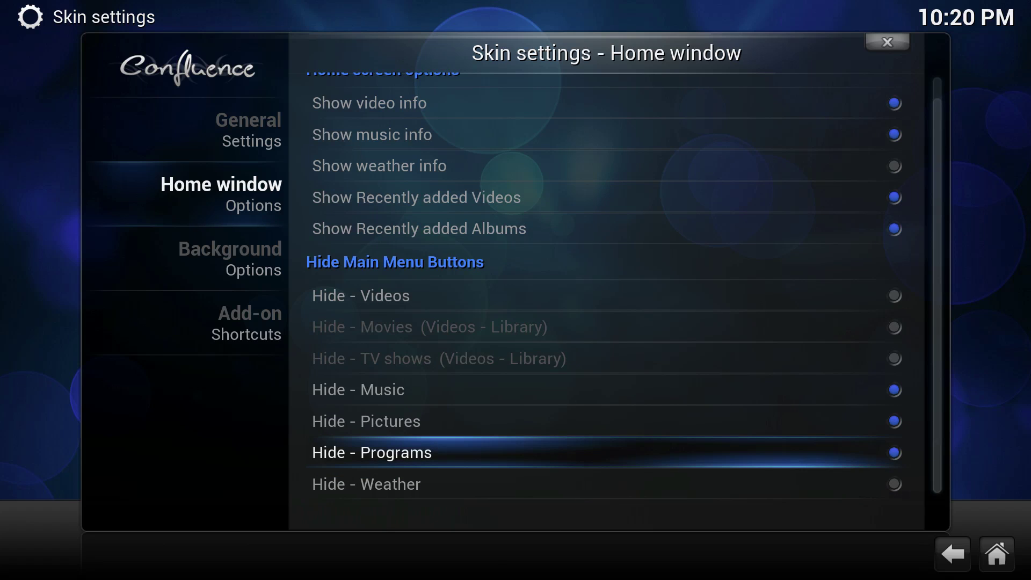
{"action": "key", "text": "Return"}
{"action": "key", "text": "Down"}
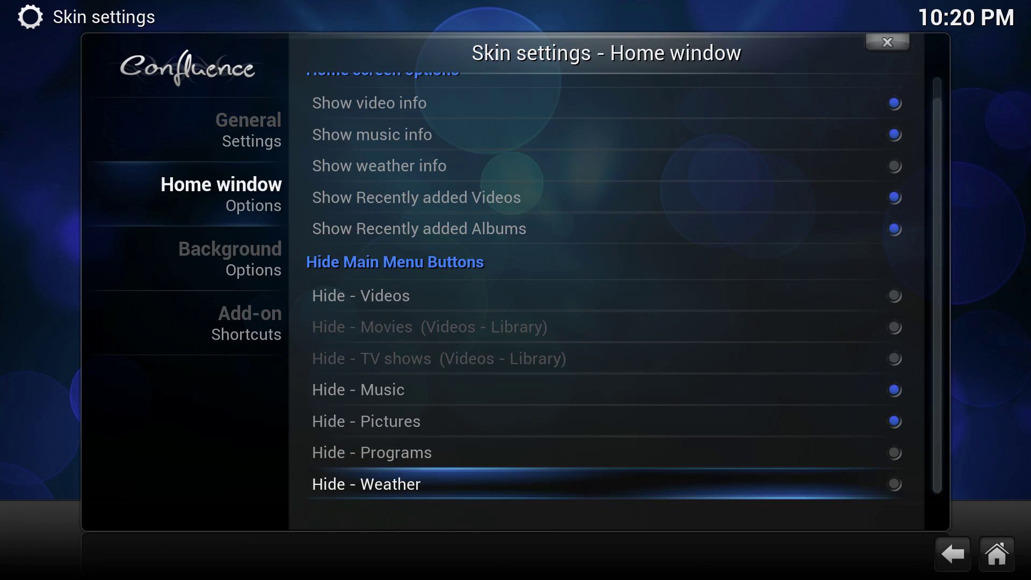
{"action": "key", "text": "Return"}
{"action": "key", "text": "Down"}
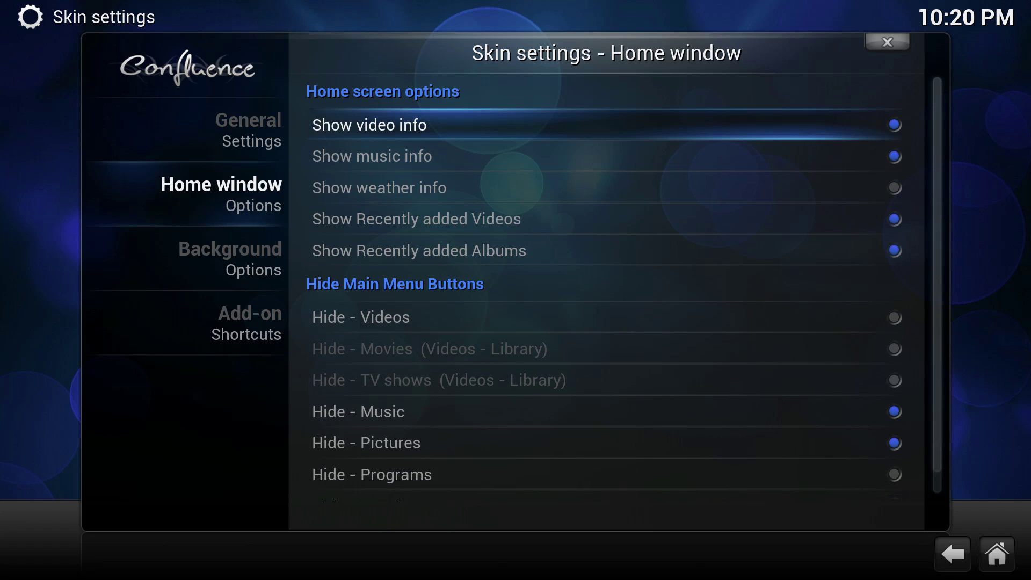
{"action": "key", "text": "Left"}
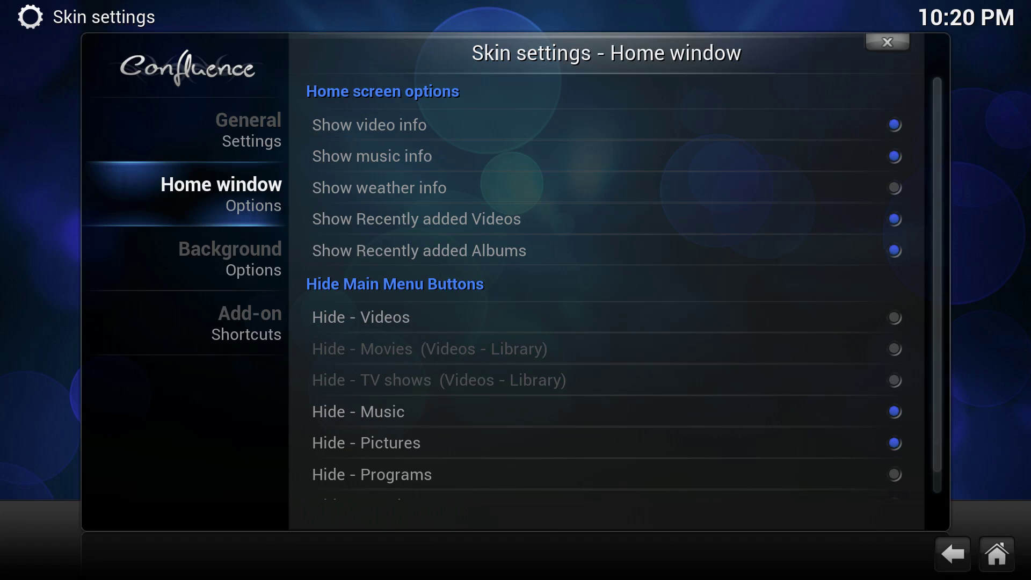
{"action": "key", "text": "Down"}
{"action": "key", "text": "Down"}
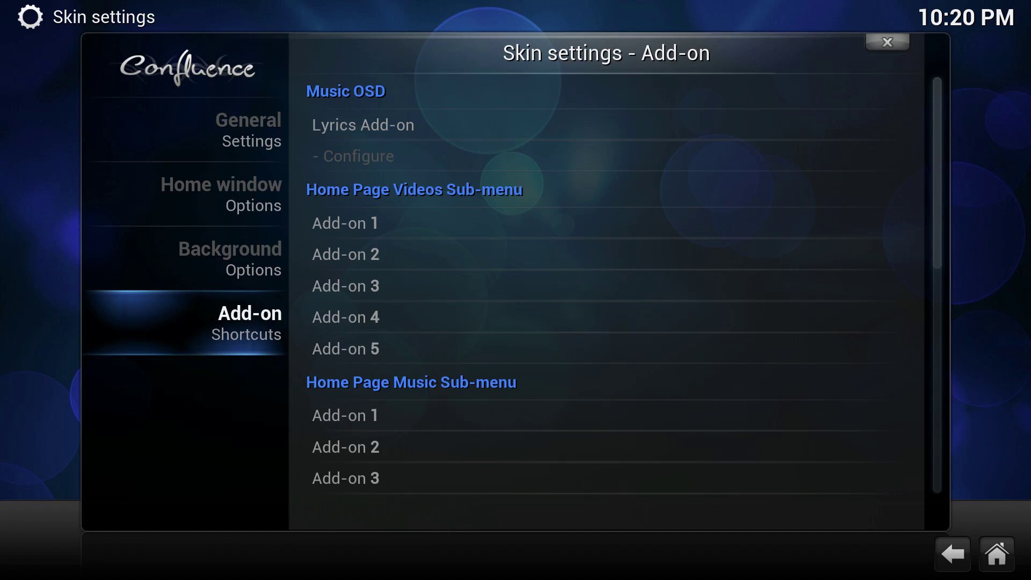
Assign Mash Up, 1Channel and Navi-X to Videos Add-on 1, 2 and 3
{"action": "key", "text": "Right"}
{"action": "key", "text": "Down"}
{"action": "key", "text": "Down"}
{"action": "key", "text": "Up"}
{"action": "key", "text": "Return"}
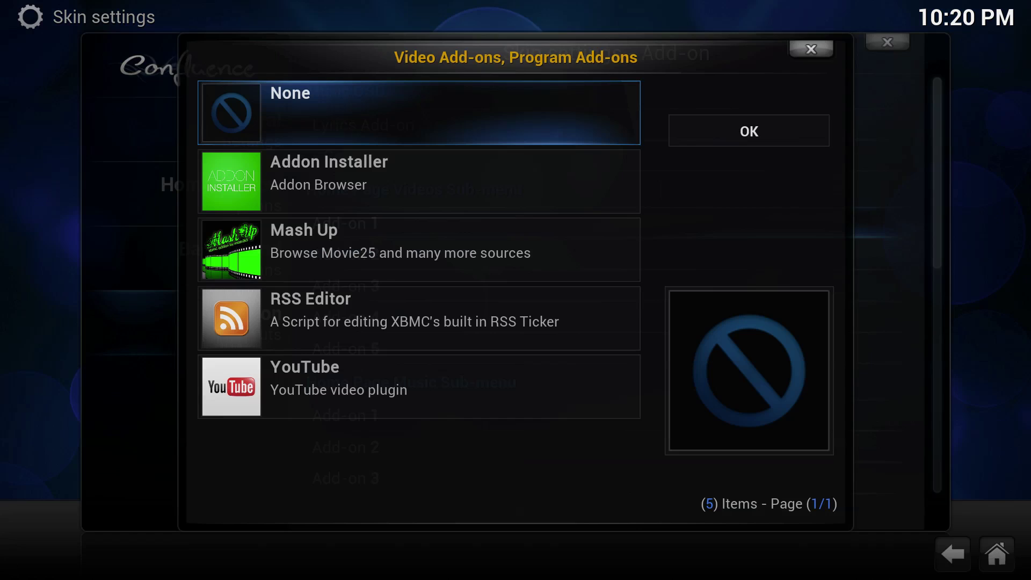
{"action": "key", "text": "Down"}
{"action": "key", "text": "Down"}
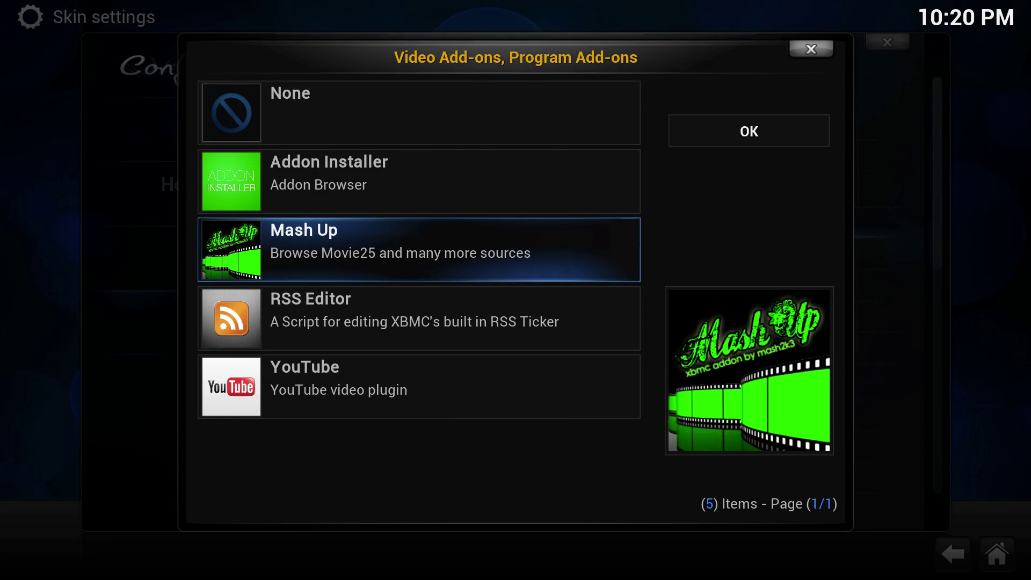
{"action": "key", "text": "Return"}
{"action": "key", "text": "Down"}
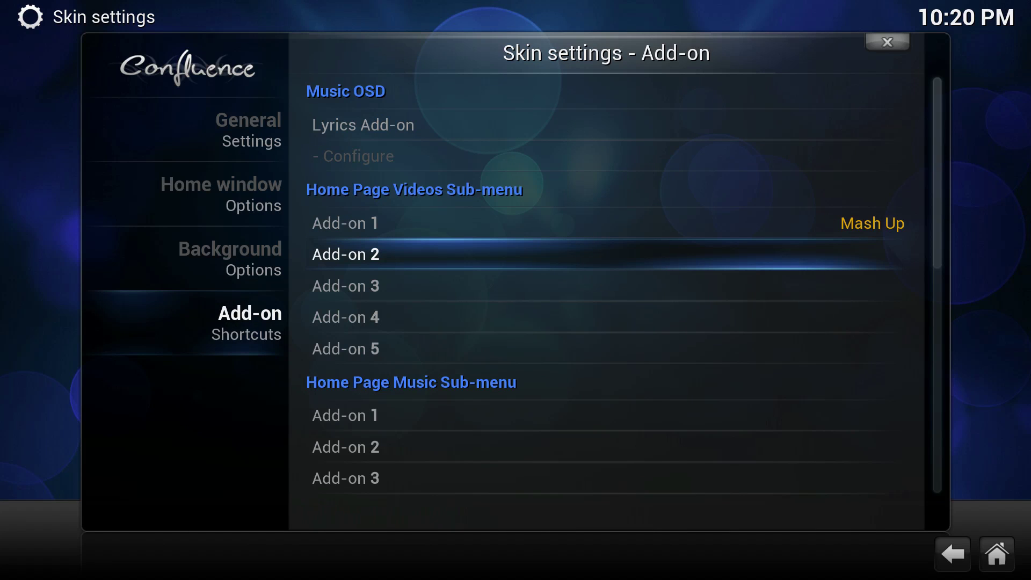
{"action": "key", "text": "Return"}
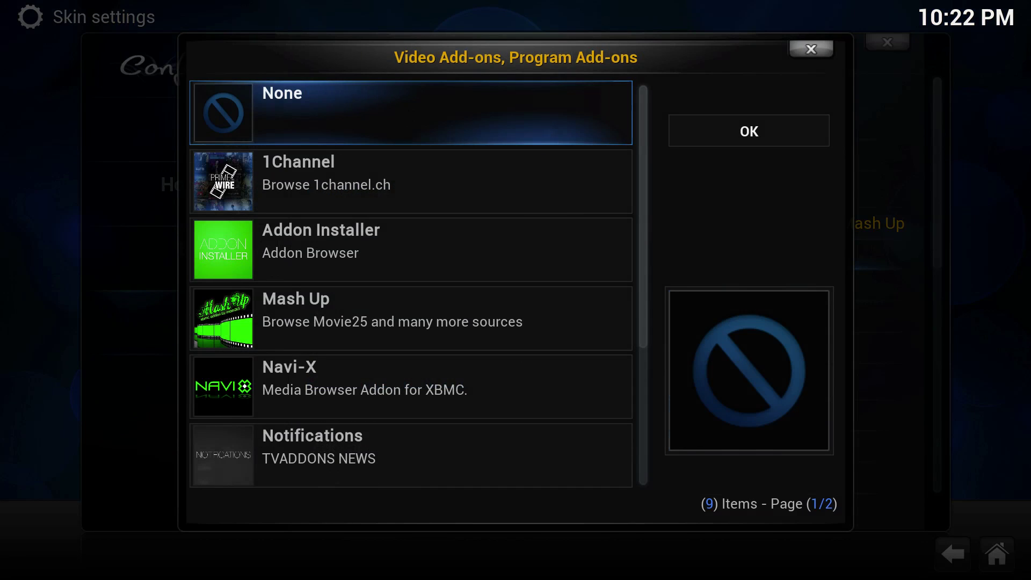
{"action": "key", "text": "Down"}
{"action": "key", "text": "Return"}
{"action": "key", "text": "Down"}
{"action": "key", "text": "Return"}
{"action": "key", "text": "Down"}
{"action": "key", "text": "Down"}
{"action": "key", "text": "Down"}
{"action": "key", "text": "Down"}
{"action": "key", "text": "Return"}
Assign XBMC Karaoke addon to Videos Add-on 4 and YouTube to Add-on 5
{"action": "key", "text": "Down"}
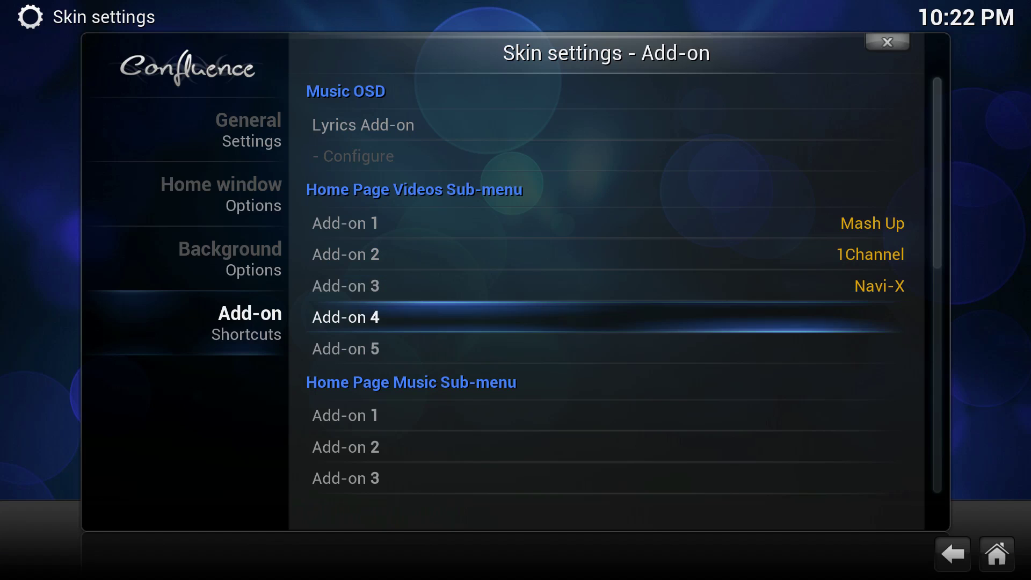
{"action": "key", "text": "Return"}
{"action": "key", "text": "Down"}
{"action": "key", "text": "Down"}
{"action": "key", "text": "Down"}
{"action": "key", "text": "Down"}
{"action": "key", "text": "Down"}
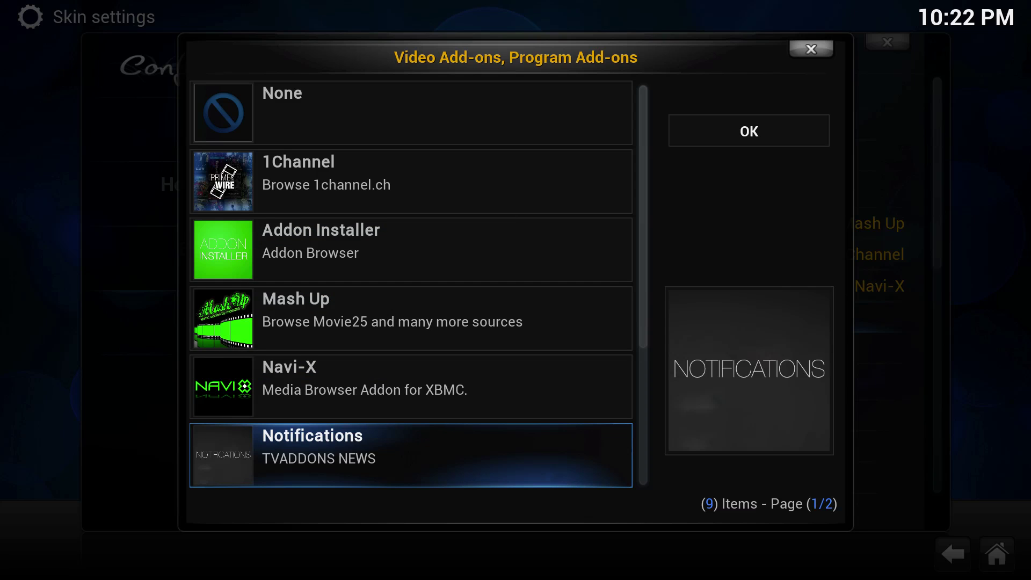
{"action": "key", "text": "Down"}
{"action": "key", "text": "Down"}
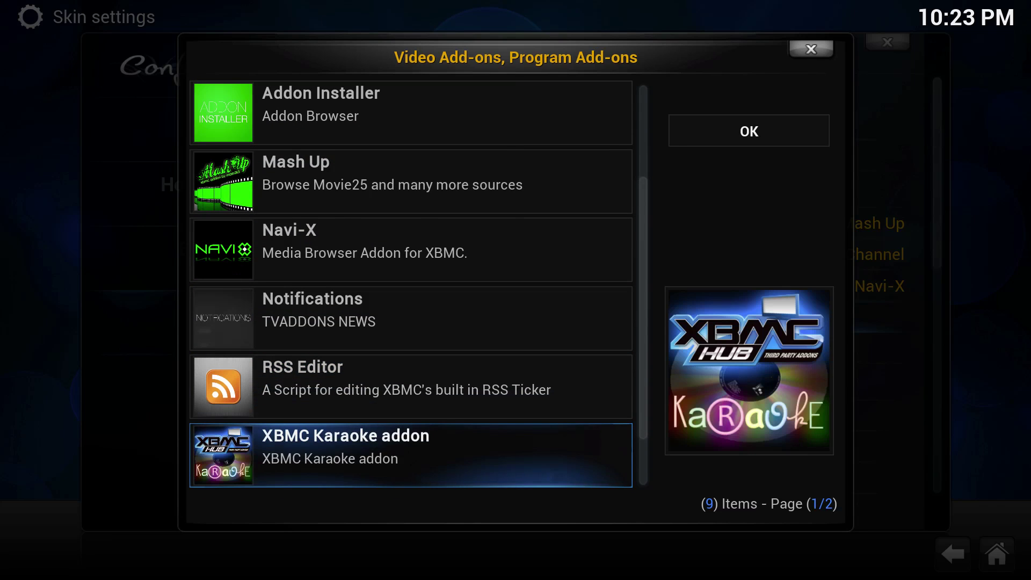
{"action": "key", "text": "Return"}
{"action": "key", "text": "Down"}
{"action": "key", "text": "Return"}
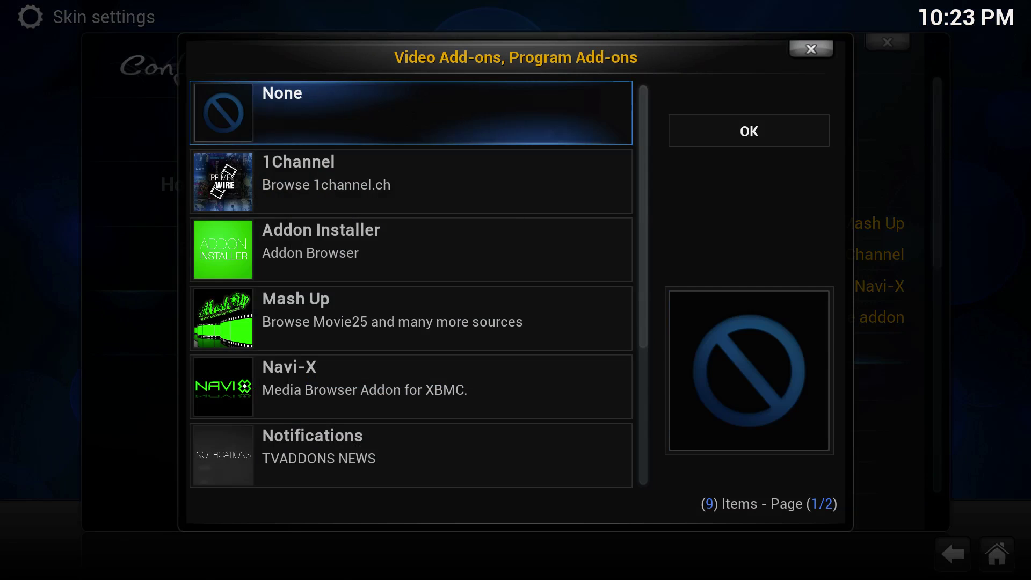
{"action": "key", "text": "Down"}
{"action": "key", "text": "Down"}
{"action": "key", "text": "Down"}
{"action": "key", "text": "Down"}
{"action": "key", "text": "Down"}
{"action": "key", "text": "Down"}
{"action": "key", "text": "Down"}
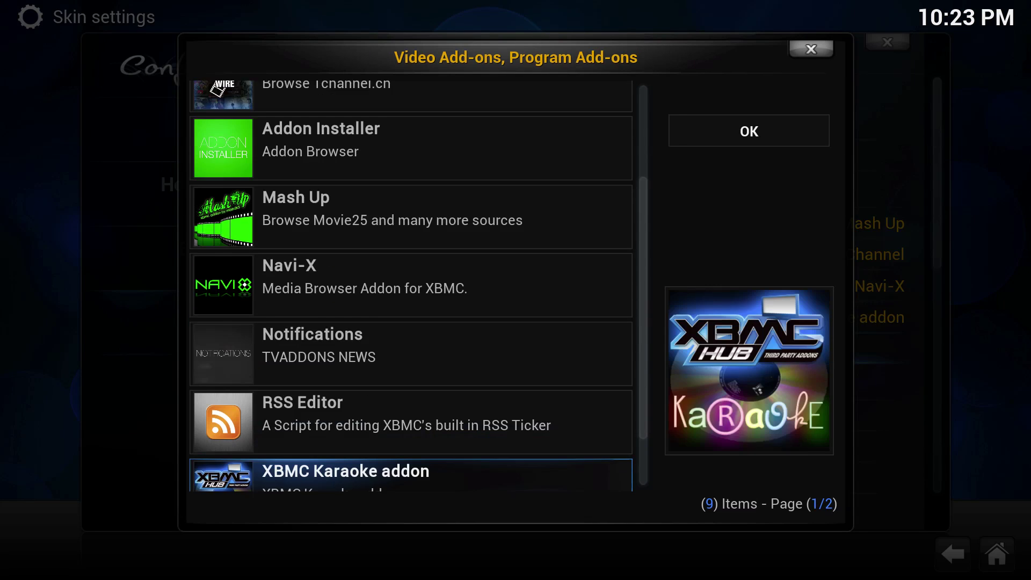
{"action": "key", "text": "Down"}
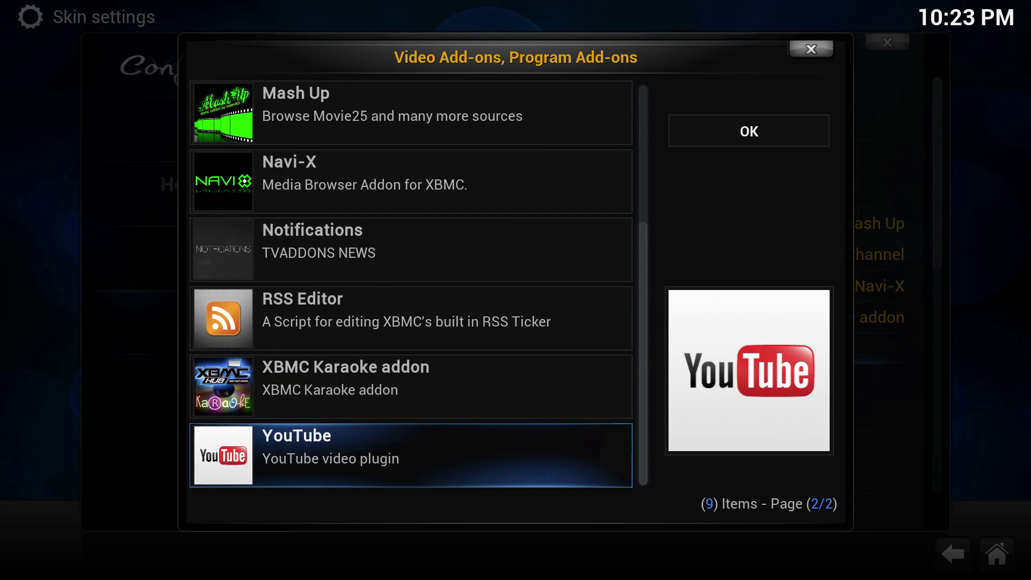
{"action": "key", "text": "Return"}
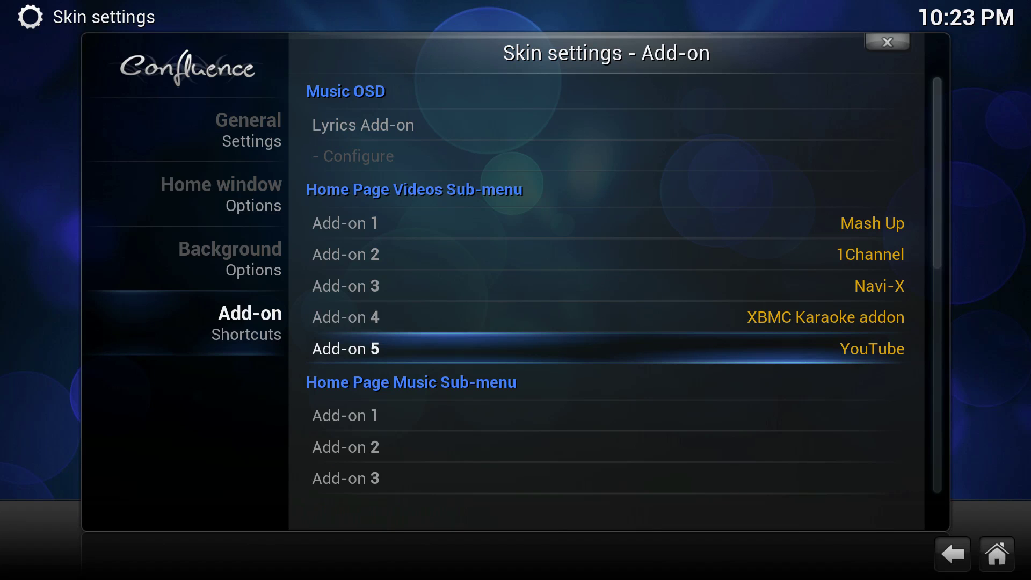
Back out of skin settings to Home and browse the Videos add-on shortcuts to XBMC Karaoke addon
{"action": "key", "text": "Down"}
{"action": "key", "text": "Down"}
{"action": "key", "text": "Down"}
{"action": "key", "text": "Down"}
{"action": "key", "text": "Down"}
{"action": "key", "text": "Down"}
{"action": "key", "text": "Down"}
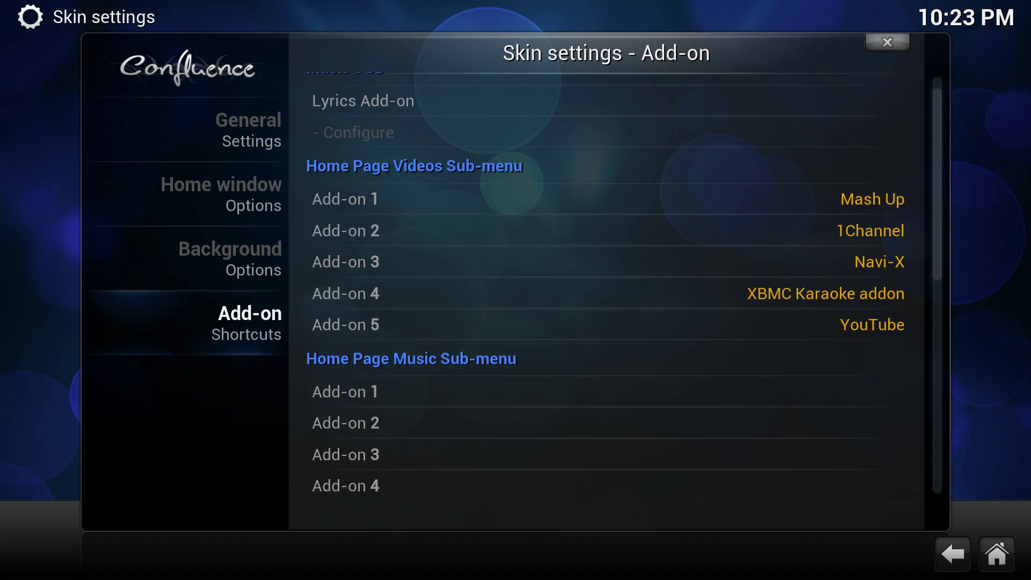
{"action": "key", "text": "Down"}
{"action": "key", "text": "Down"}
{"action": "key", "text": "Down"}
{"action": "key", "text": "Down"}
{"action": "key", "text": "Down"}
{"action": "key", "text": "Down"}
{"action": "key", "text": "Down"}
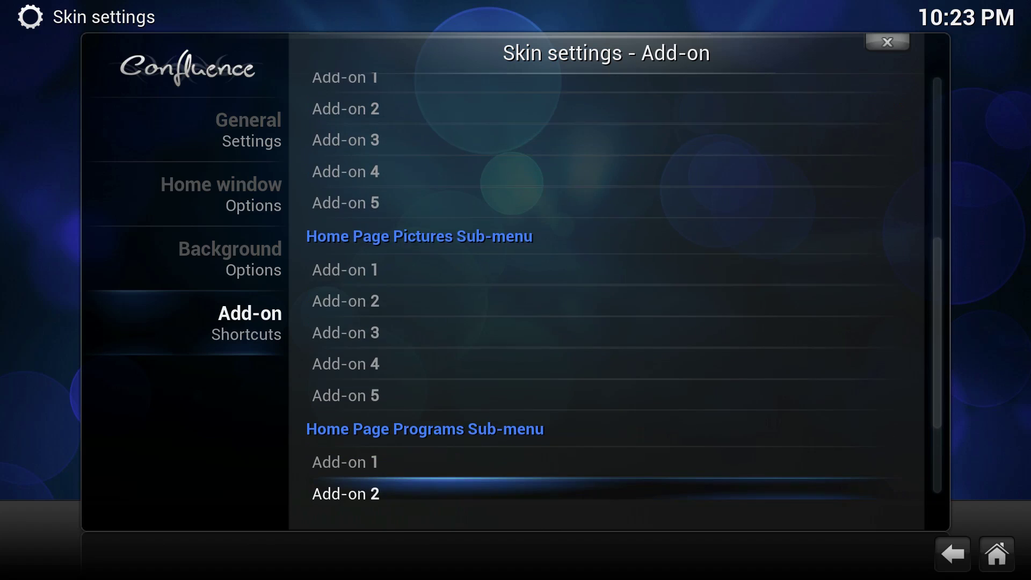
{"action": "key", "text": "Down"}
{"action": "key", "text": "Down"}
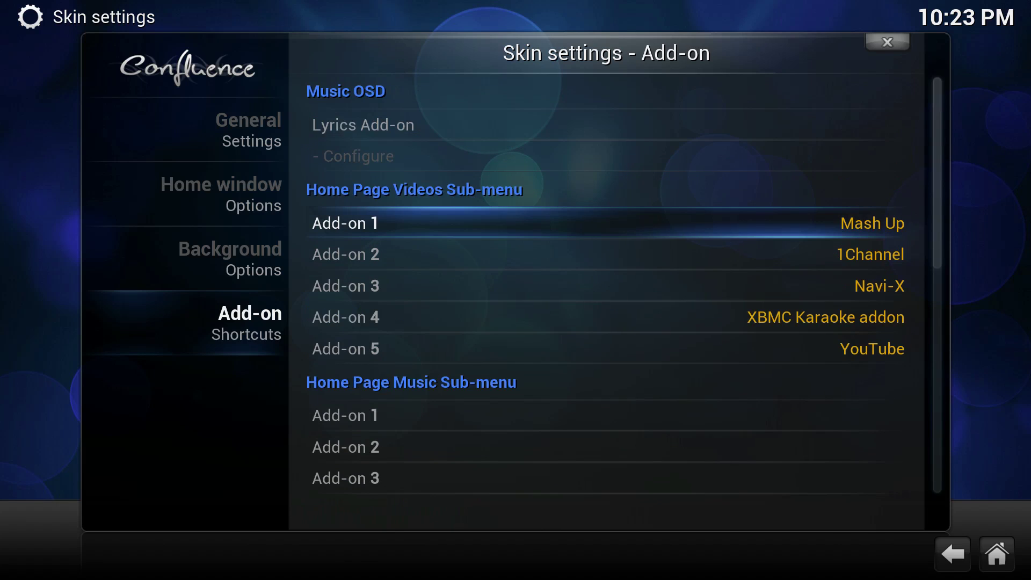
{"action": "key", "text": "BackSpace"}
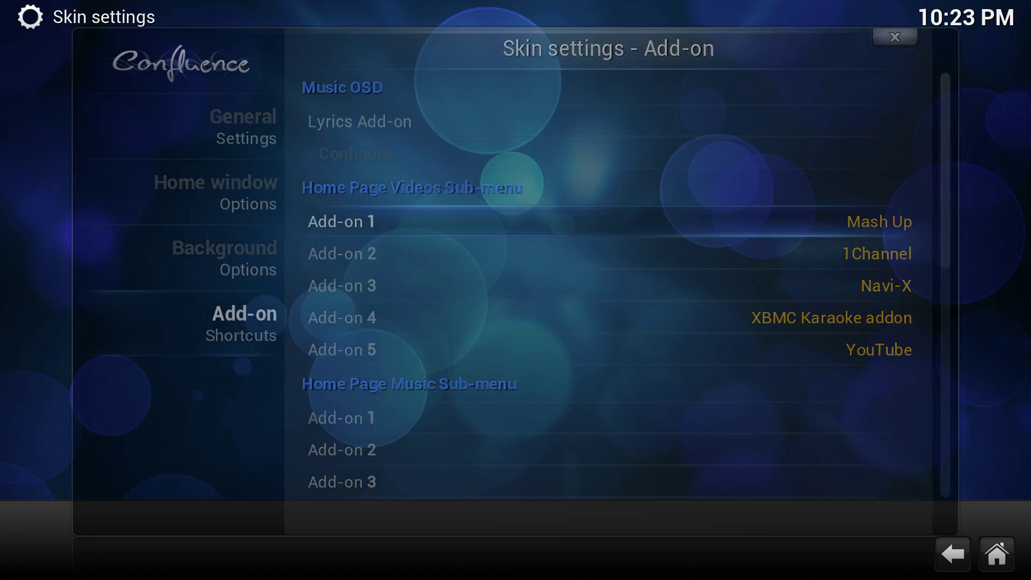
{"action": "key", "text": "BackSpace"}
{"action": "key", "text": "BackSpace"}
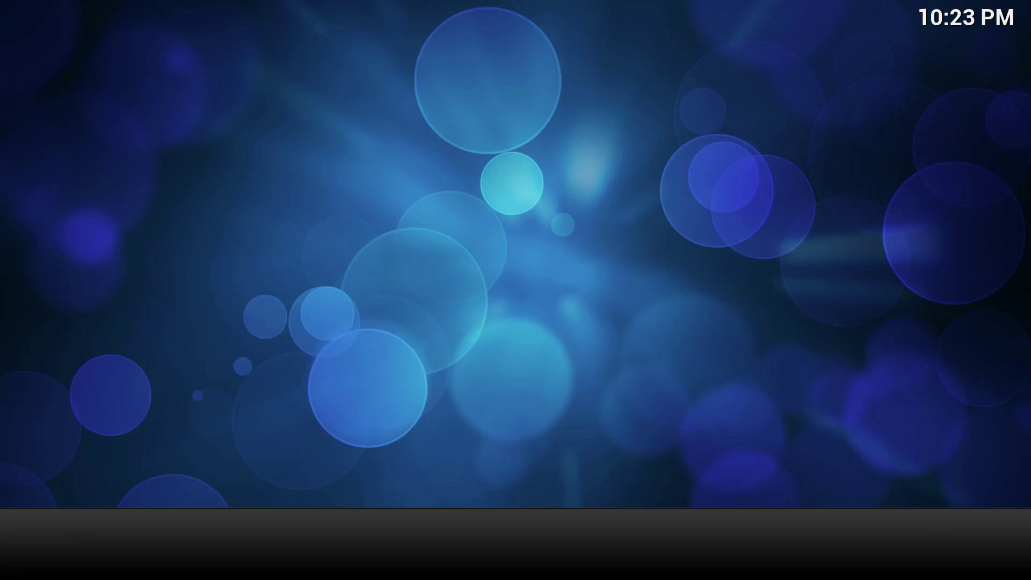
{"action": "key", "text": "Left"}
{"action": "key", "text": "Left"}
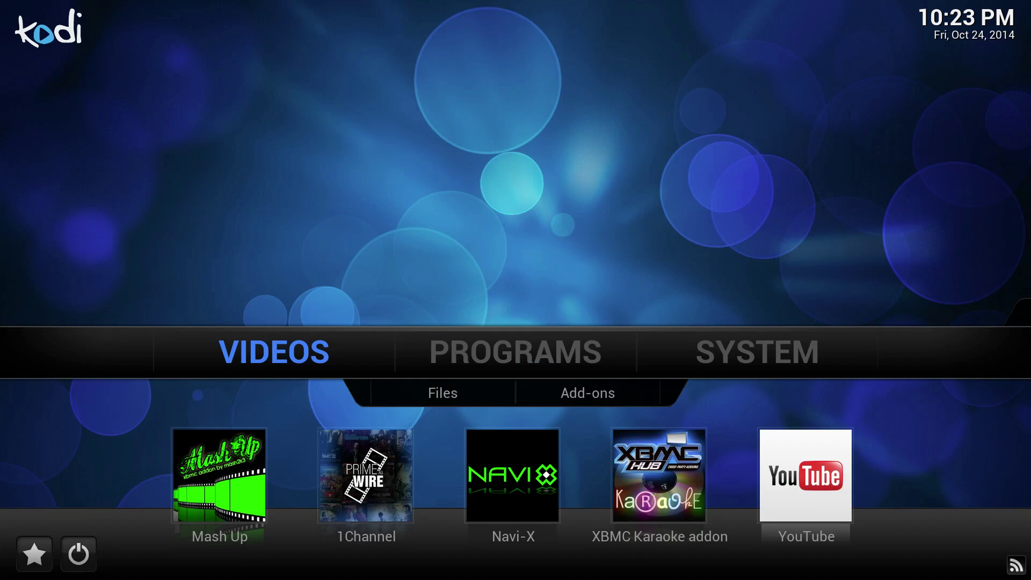
{"action": "key", "text": "Down"}
{"action": "key", "text": "Down"}
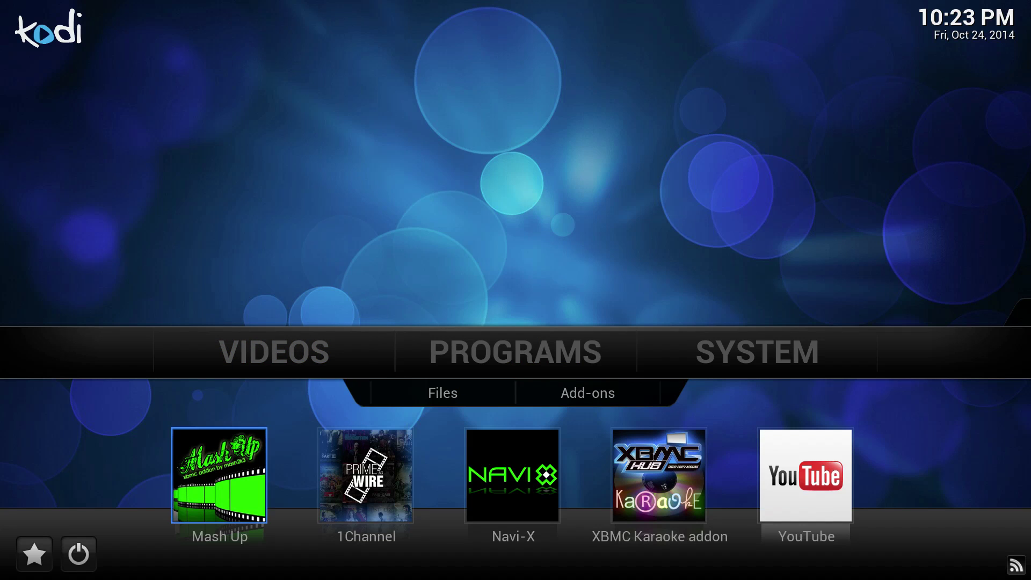
{"action": "key", "text": "Right"}
{"action": "key", "text": "Right"}
{"action": "key", "text": "Right"}
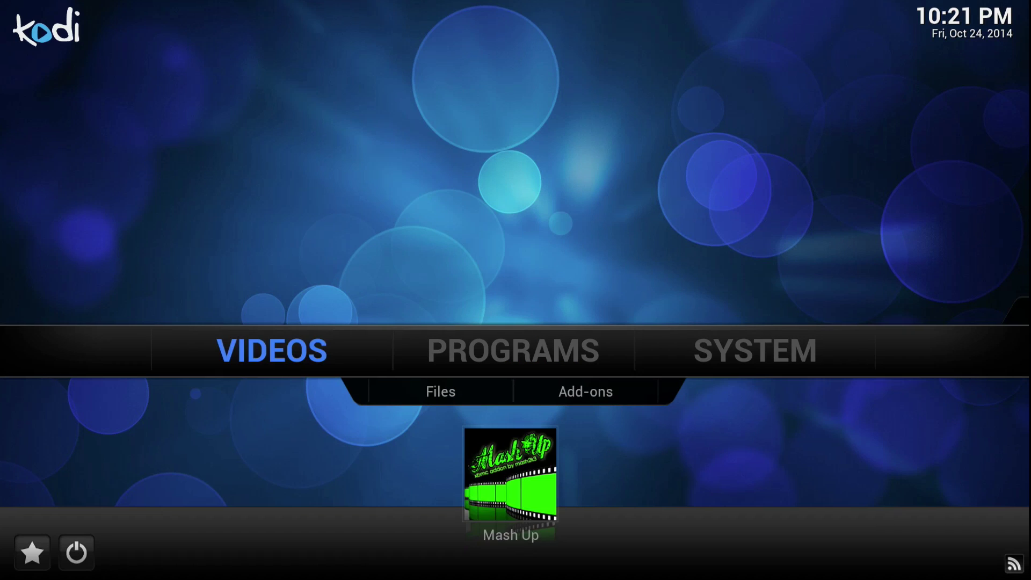
{"action": "key", "text": "Right"}
Launch the Addon Installer from the program add-ons and open its Featured Add-ons
{"action": "key", "text": "Return"}
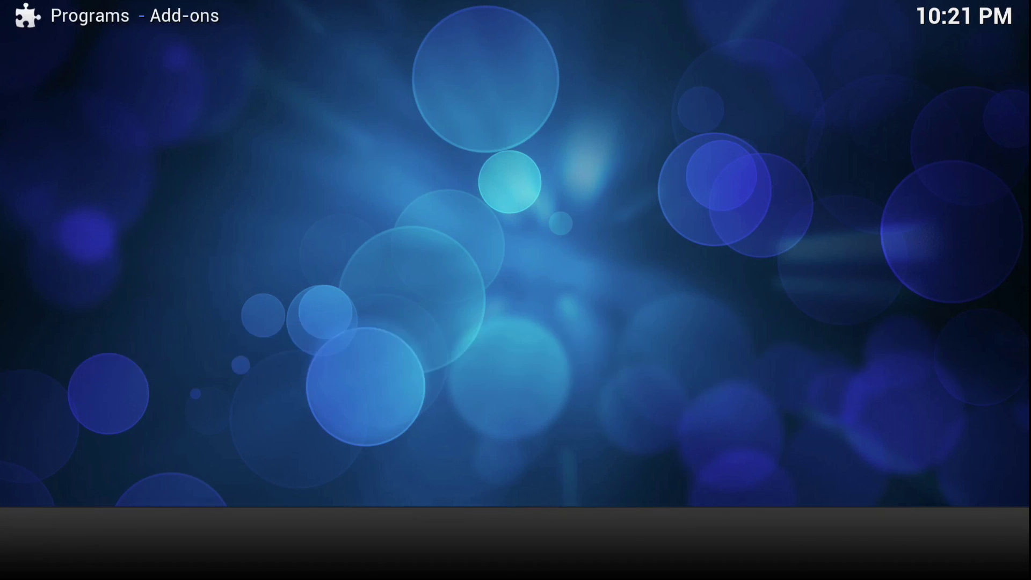
{"action": "key", "text": "Down"}
{"action": "key", "text": "Down"}
{"action": "key", "text": "Down"}
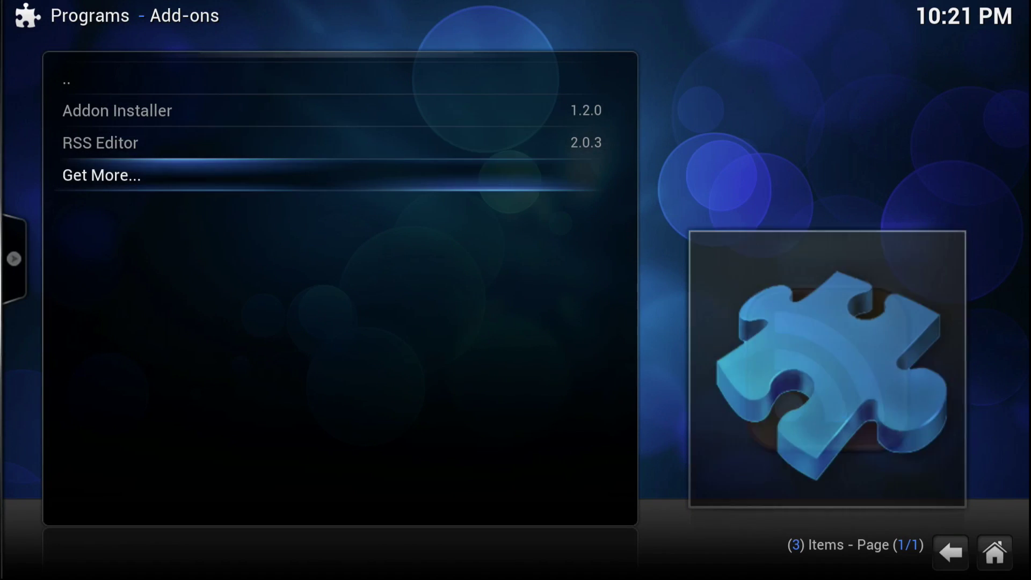
{"action": "key", "text": "Up"}
{"action": "key", "text": "Up"}
{"action": "key", "text": "Return"}
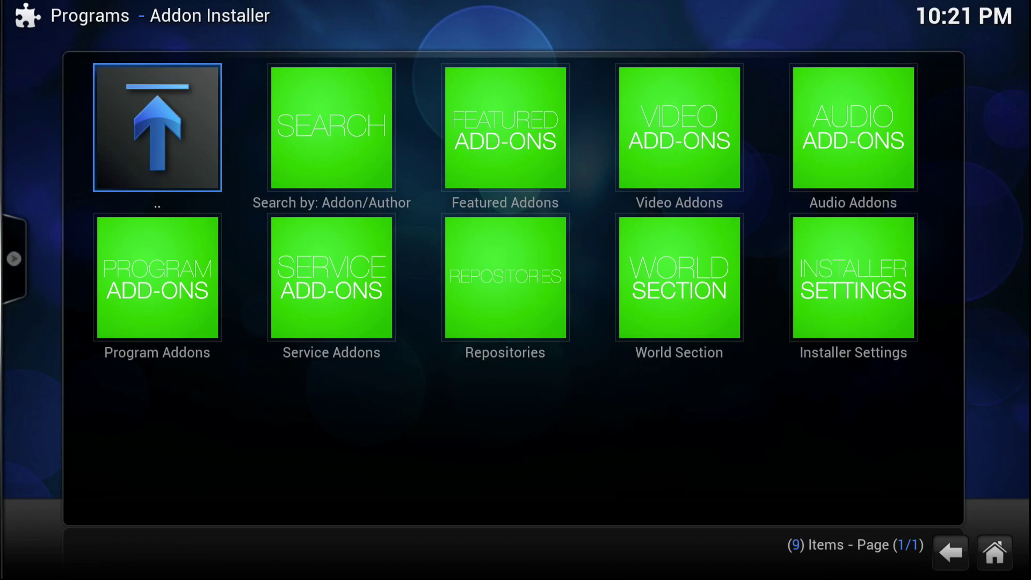
{"action": "key", "text": "Right"}
{"action": "key", "text": "Right"}
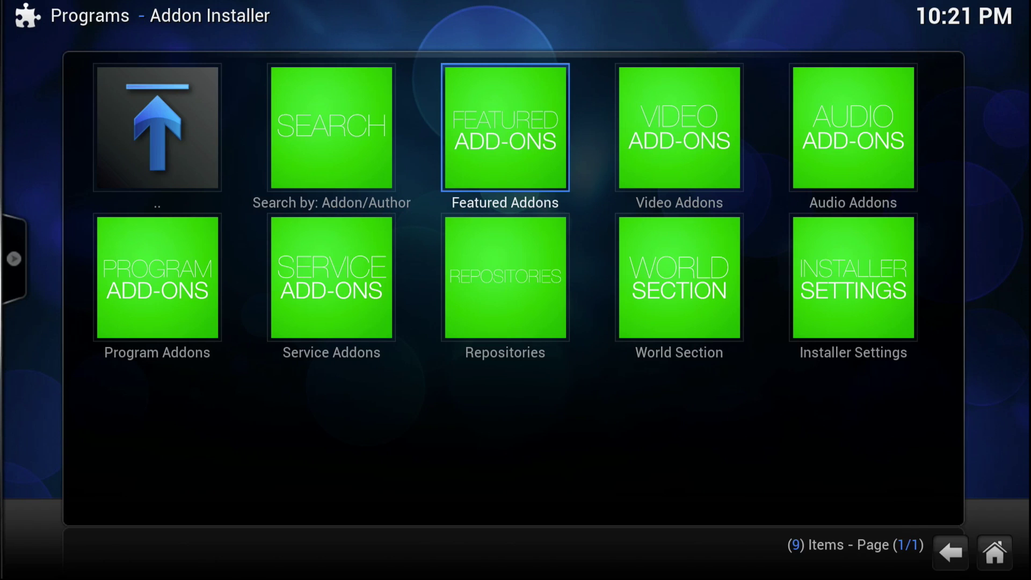
{"action": "key", "text": "Return"}
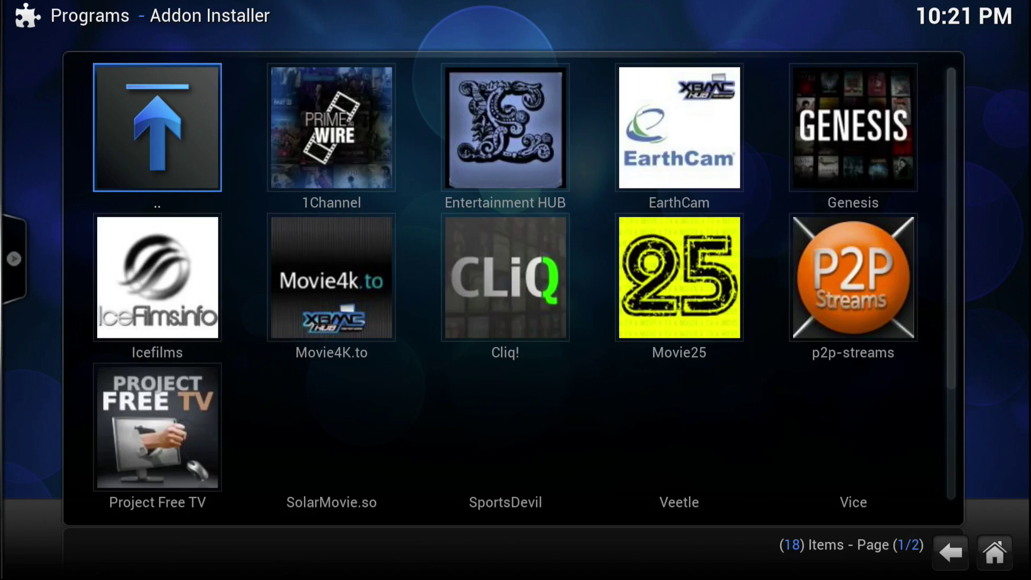
Install the 1Channel add-on and dismiss the success message
{"action": "key", "text": "Right"}
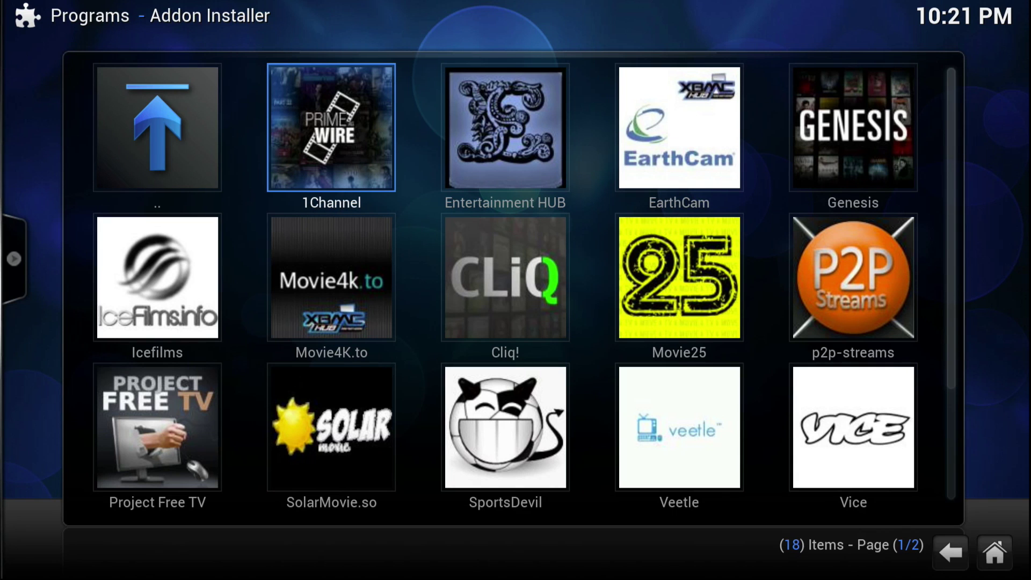
{"action": "key", "text": "Return"}
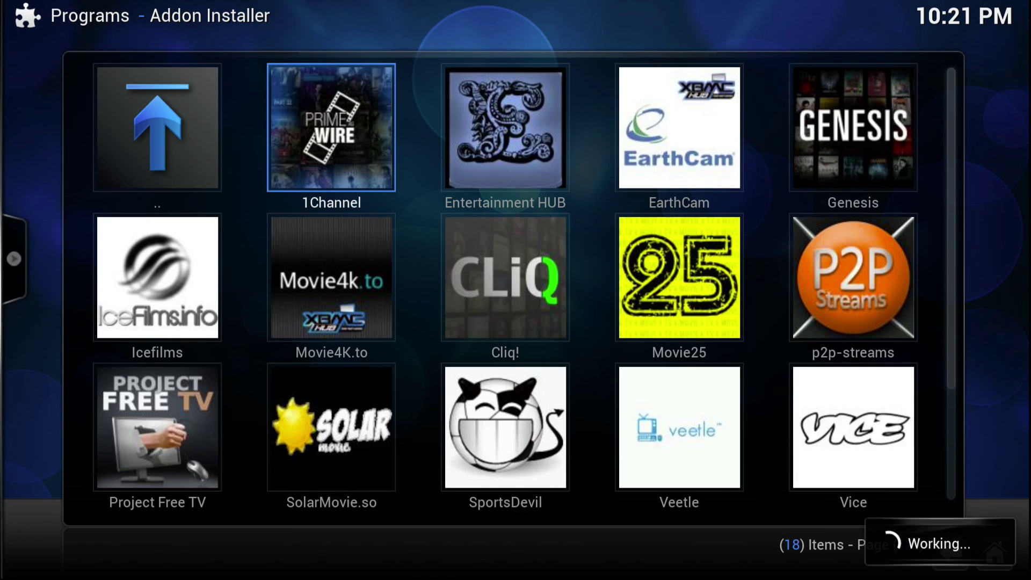
{"action": "key", "text": "Right"}
{"action": "key", "text": "Return"}
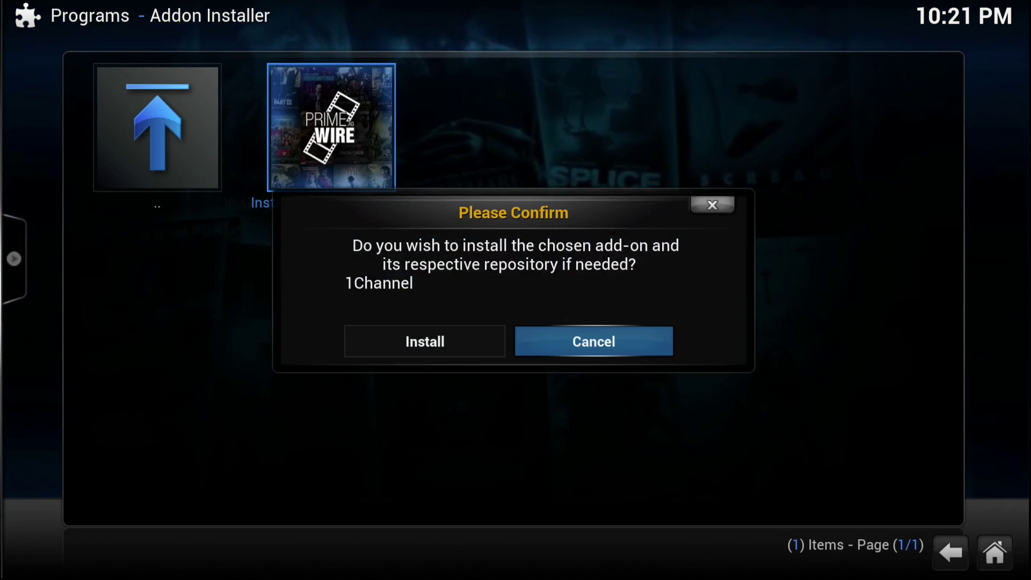
{"action": "key", "text": "Left"}
{"action": "key", "text": "Return"}
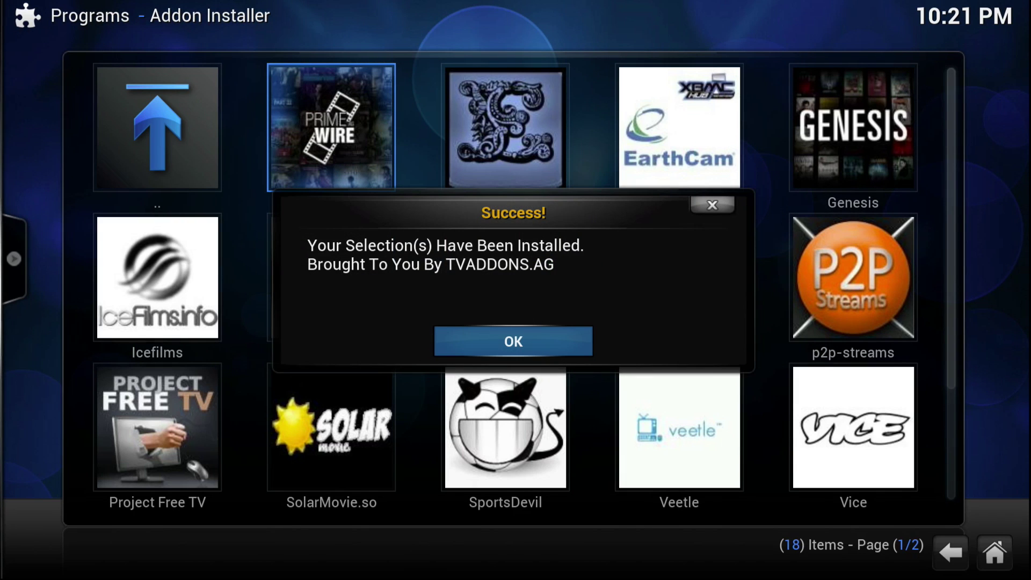
{"action": "key", "text": "Return"}
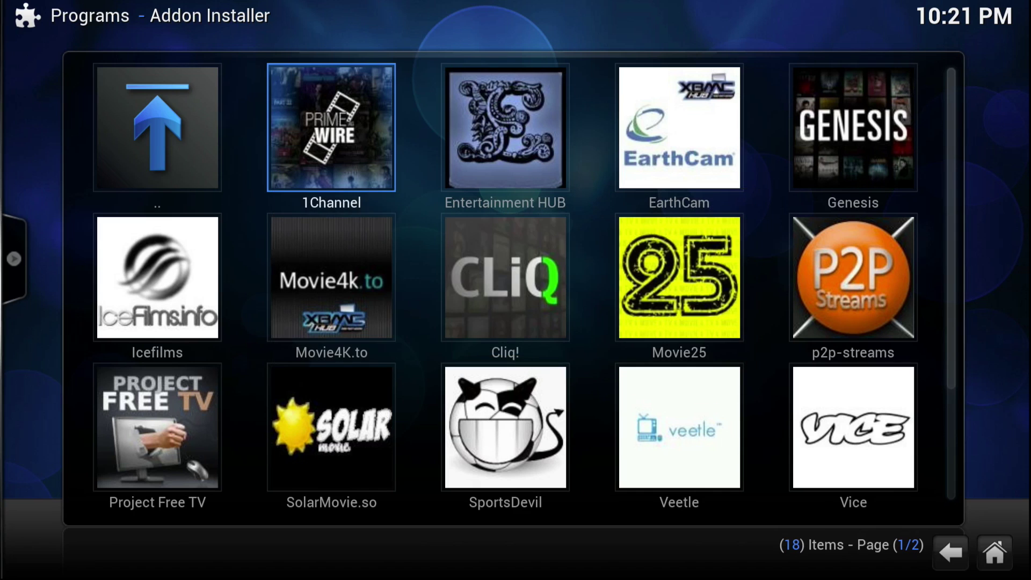
Browse the featured add-ons down to Navi-X
{"action": "key", "text": "Down"}
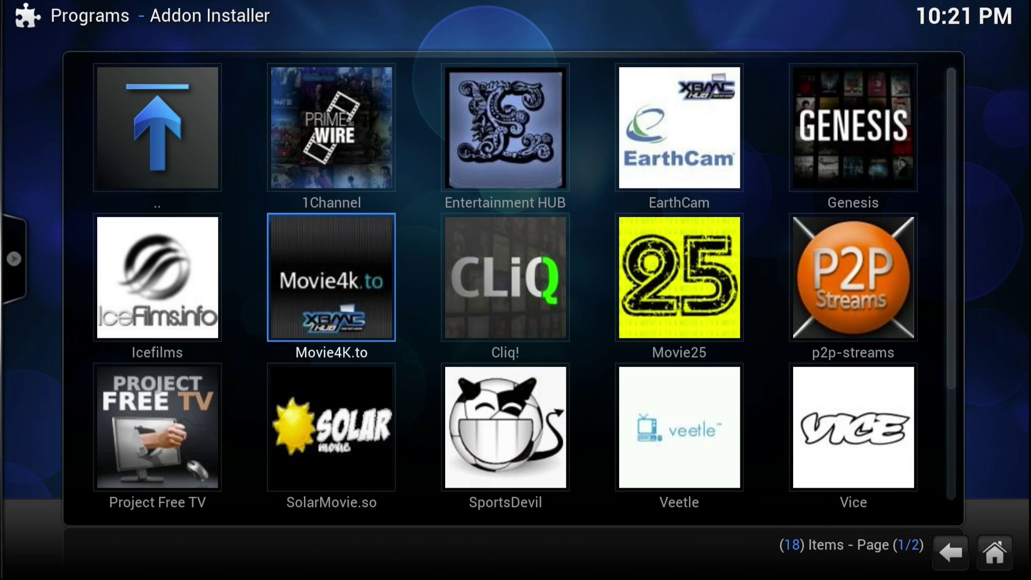
{"action": "key", "text": "Left"}
{"action": "key", "text": "Right"}
{"action": "key", "text": "Right"}
{"action": "key", "text": "Right"}
{"action": "key", "text": "Down"}
{"action": "key", "text": "Down"}
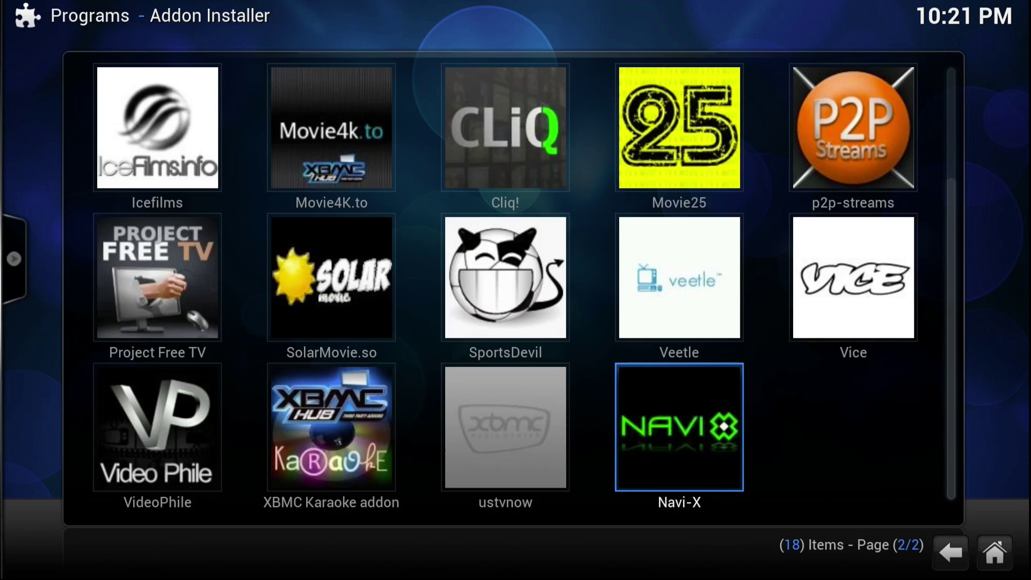
{"action": "key", "text": "Down"}
{"action": "key", "text": "Down"}
{"action": "key", "text": "Down"}
{"action": "key", "text": "Down"}
Open the skin settings under Appearance and pick an add-on for the second Videos shortcut slot
{"action": "key", "text": "Return"}
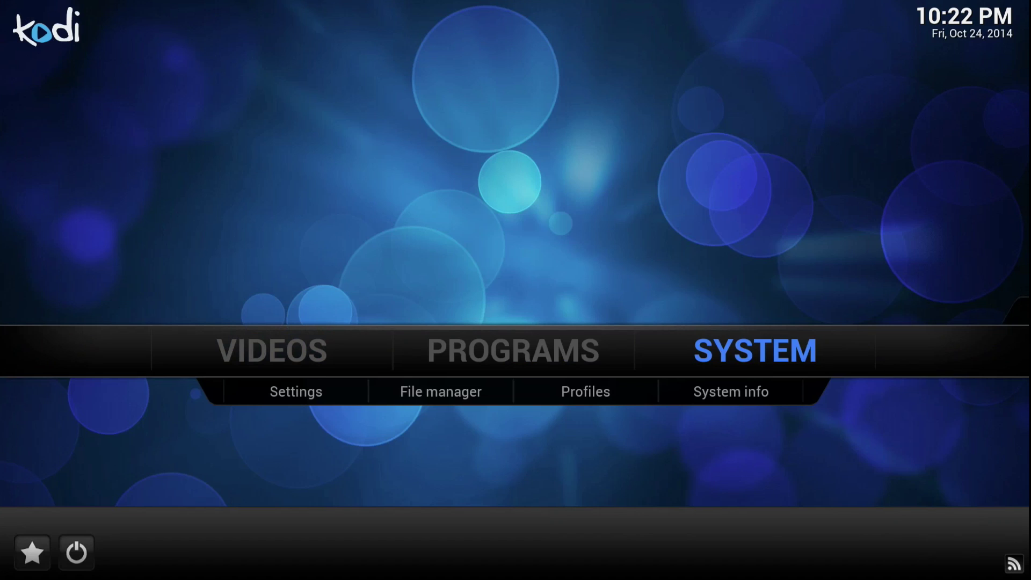
{"action": "key", "text": "Return"}
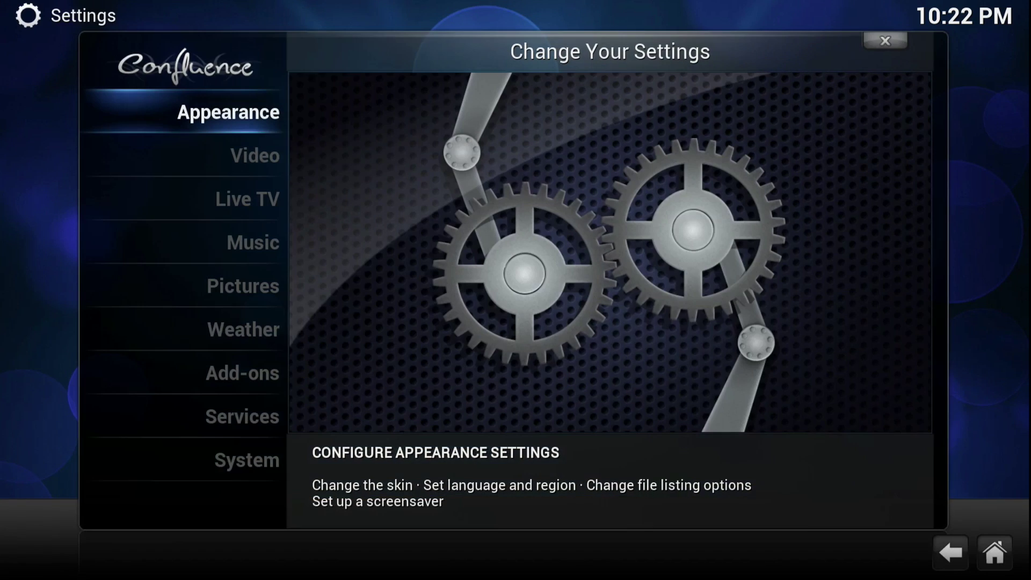
{"action": "key", "text": "Return"}
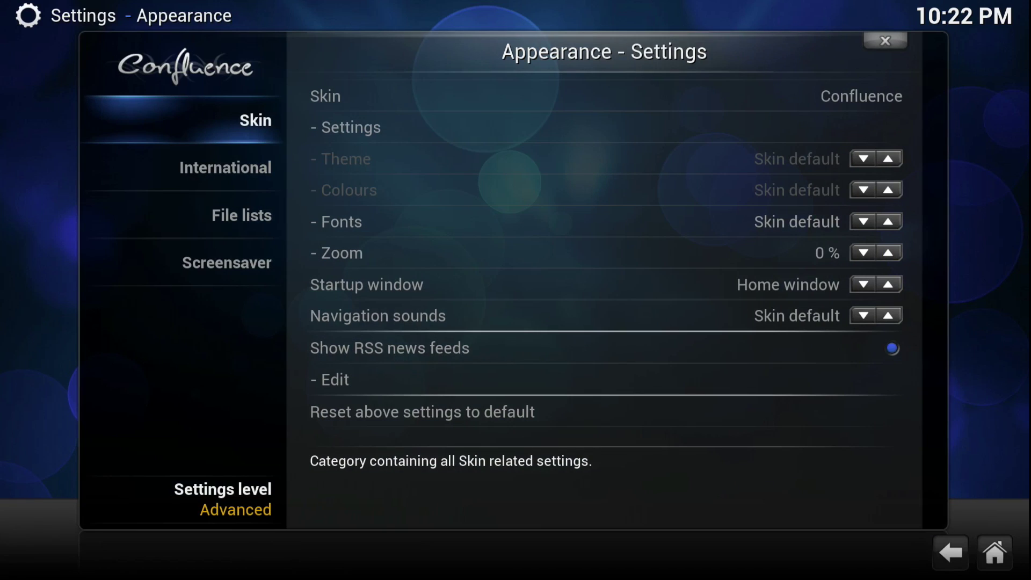
{"action": "key", "text": "Right"}
{"action": "key", "text": "Down"}
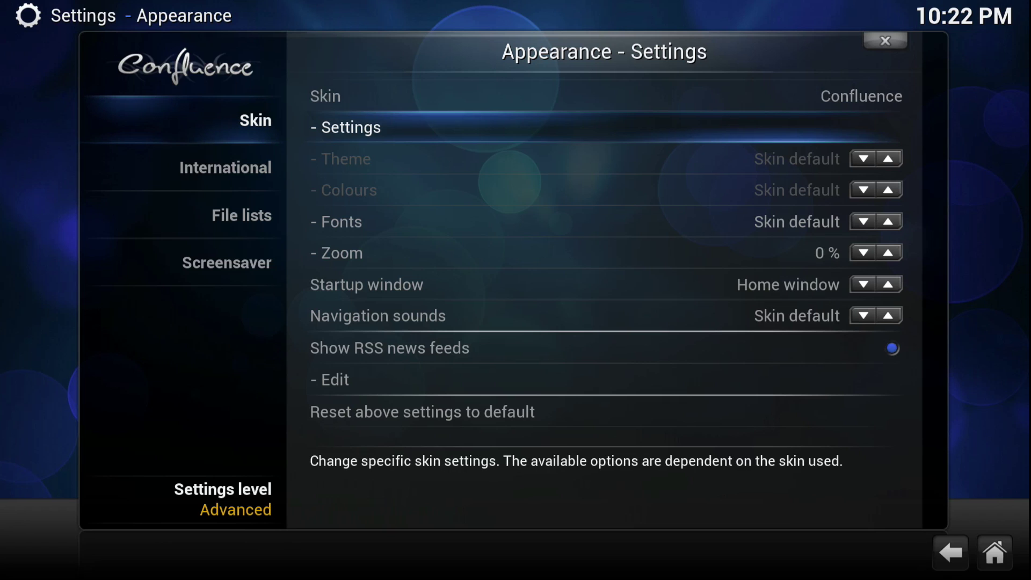
{"action": "key", "text": "Return"}
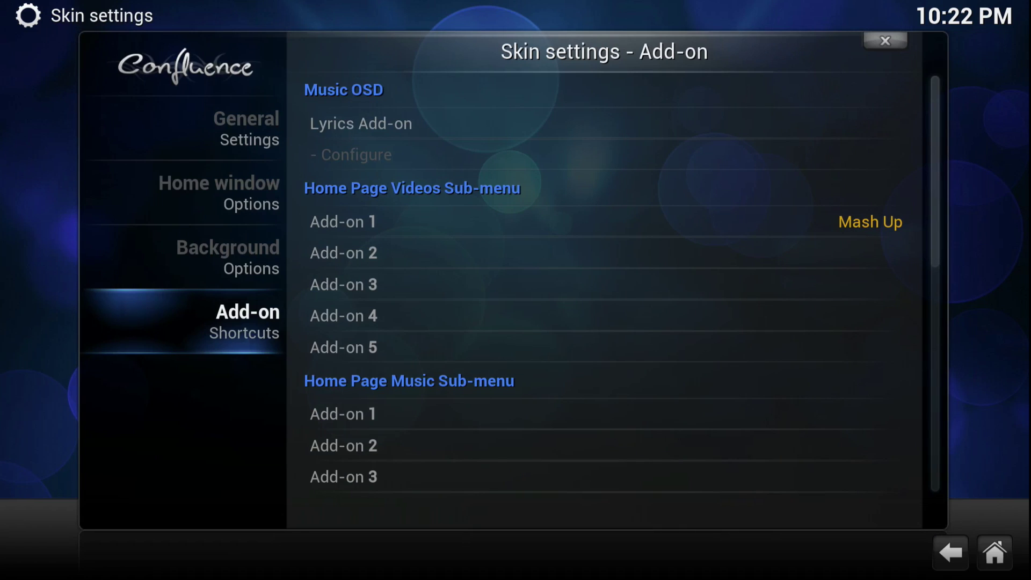
{"action": "key", "text": "Right"}
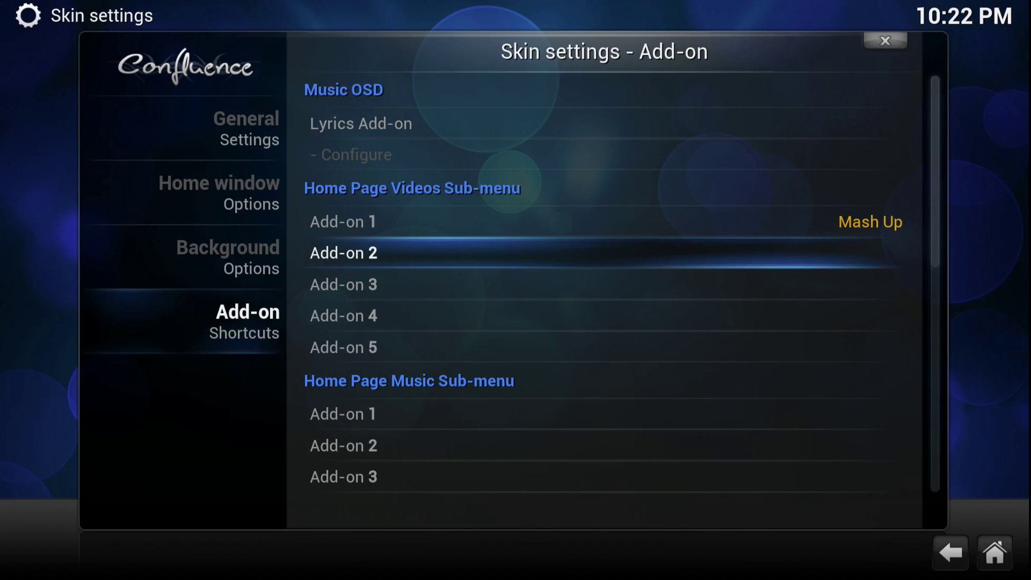
{"action": "key", "text": "Return"}
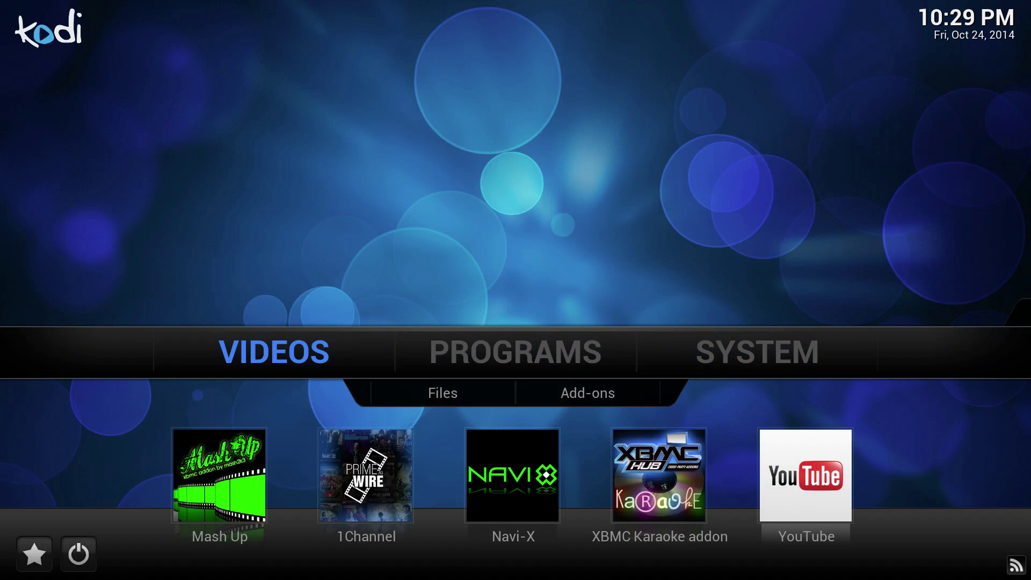